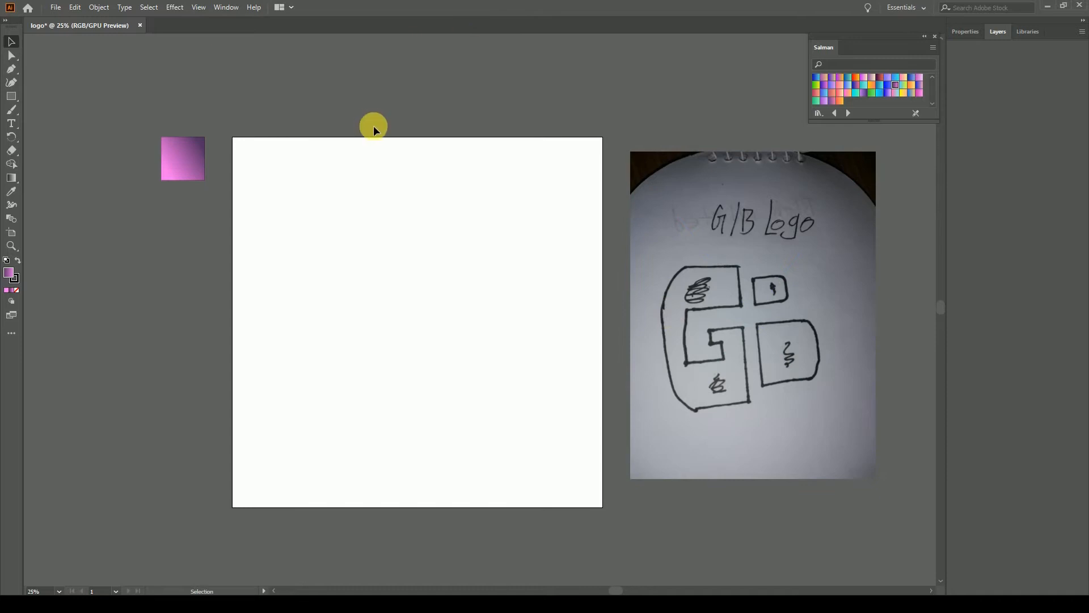
Show the rulers around the artboard.
key(ctrl+r)
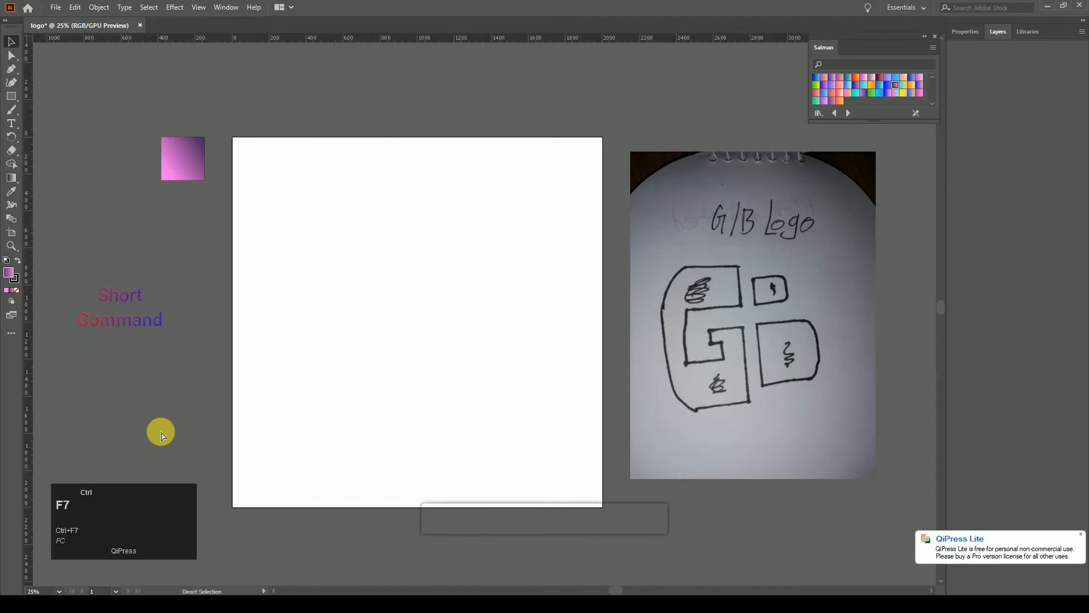
key(ctrl+alt+e)
click(135, 196)
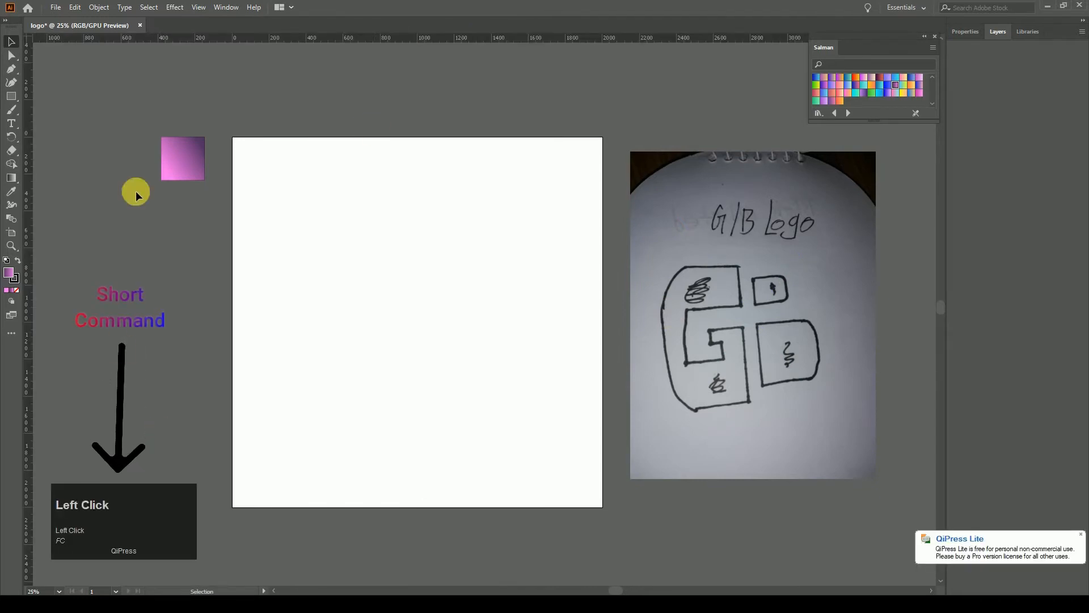
click(693, 317)
click(435, 121)
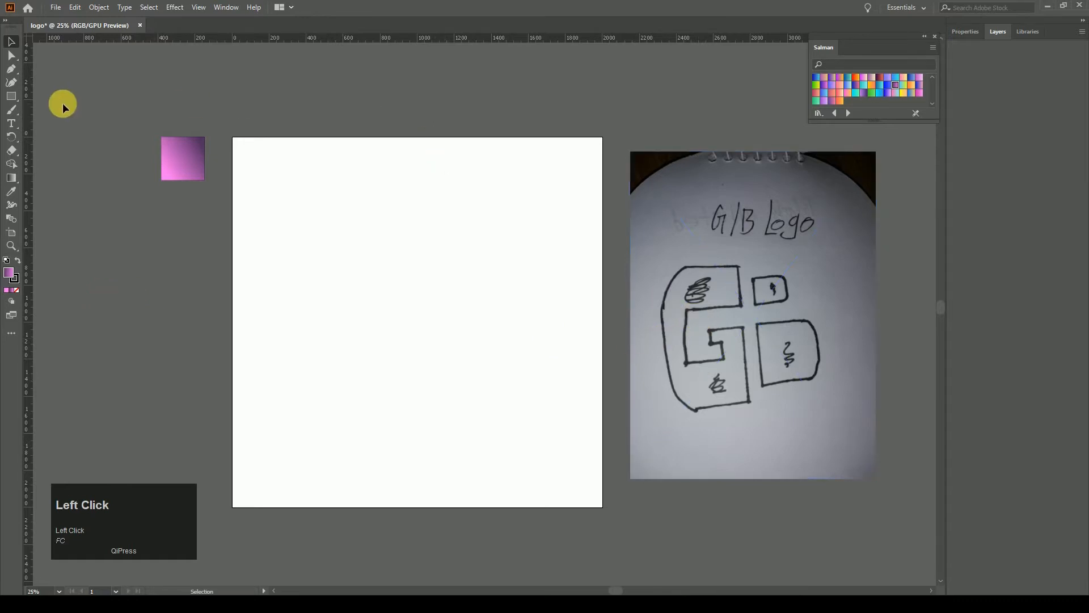
Place two horizontal guides across the artboard, at about 530 px and 1394 px from its upper edge.
drag(429, 36, 439, 74)
drag(439, 259, 444, 240)
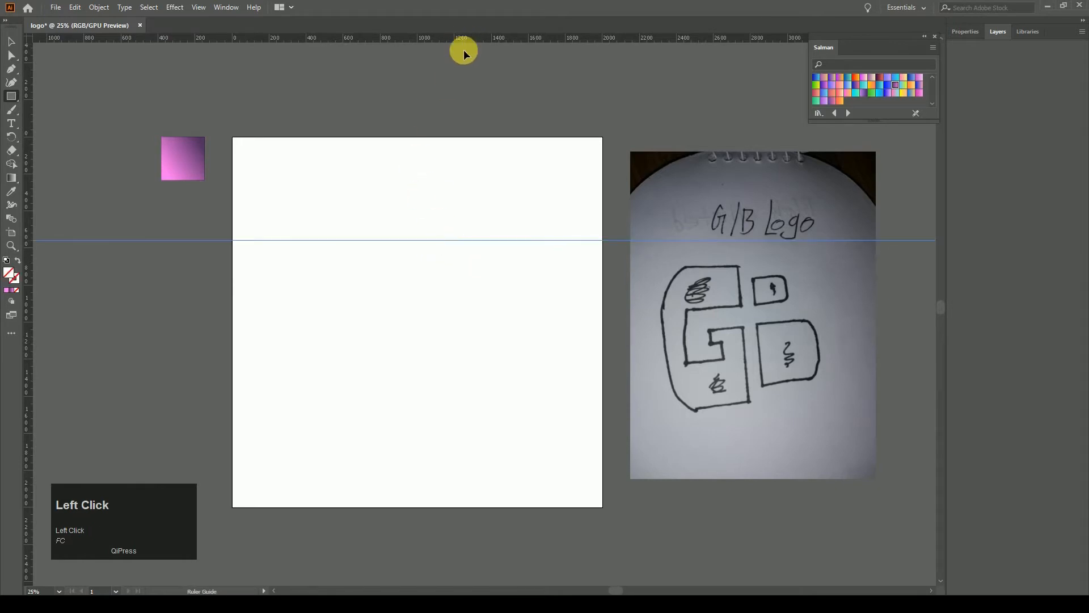
drag(474, 429, 479, 397)
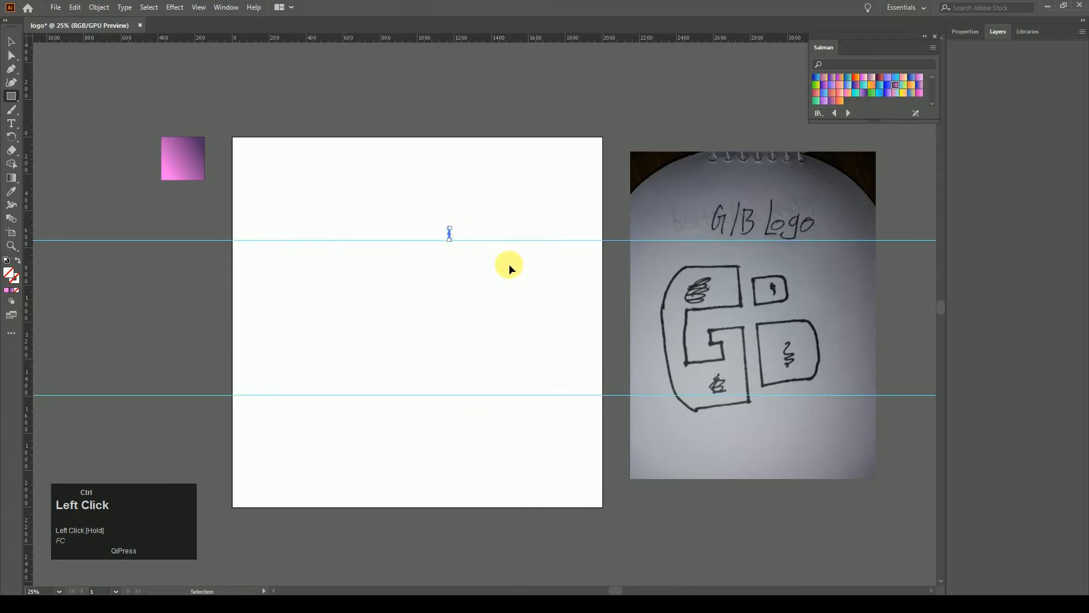
key(v)
drag(406, 242, 406, 235)
mouse_move(444, 395)
mouse_down()
mouse_move(451, 410)
mouse_move(453, 376)
mouse_move(454, 401)
mouse_up()
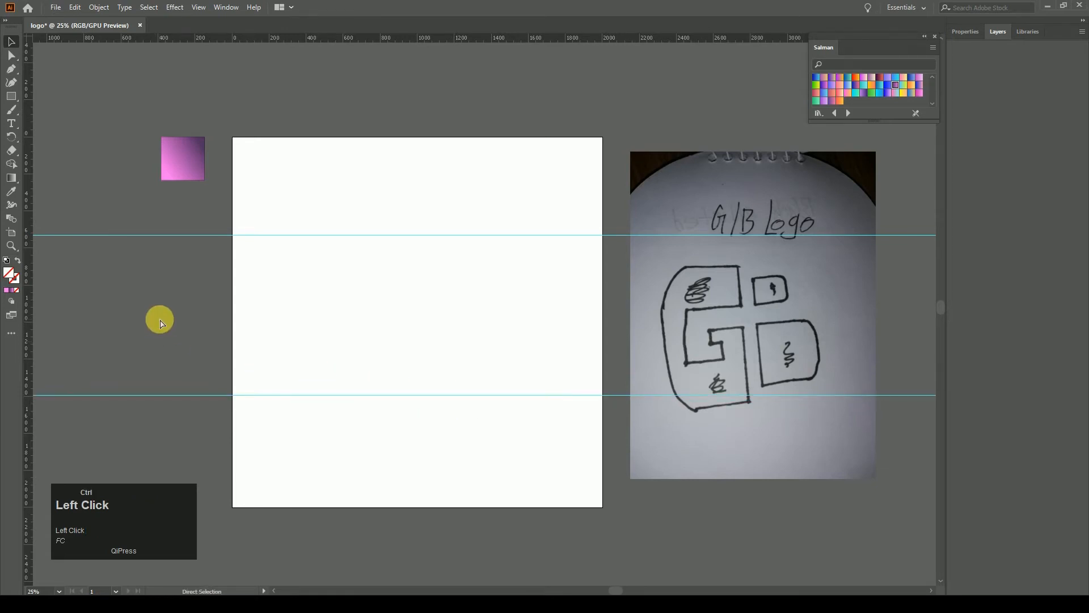
Draw a rectangle about 521 × 864 px between the guides and give it the sample square's purple-to-pink gradient with the Eyedropper.
click(11, 96)
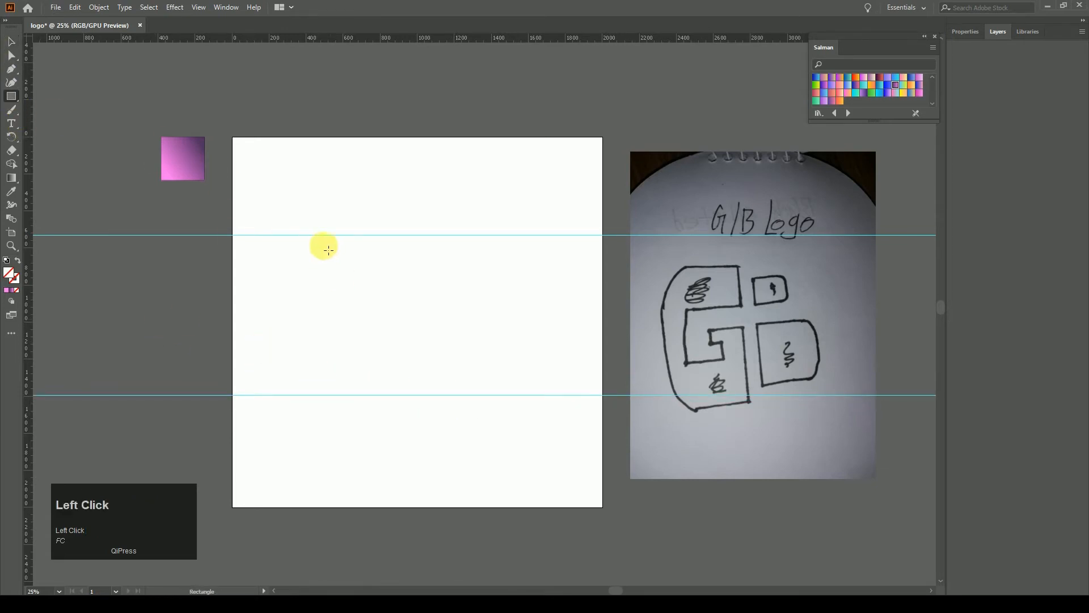
drag(312, 235, 409, 395)
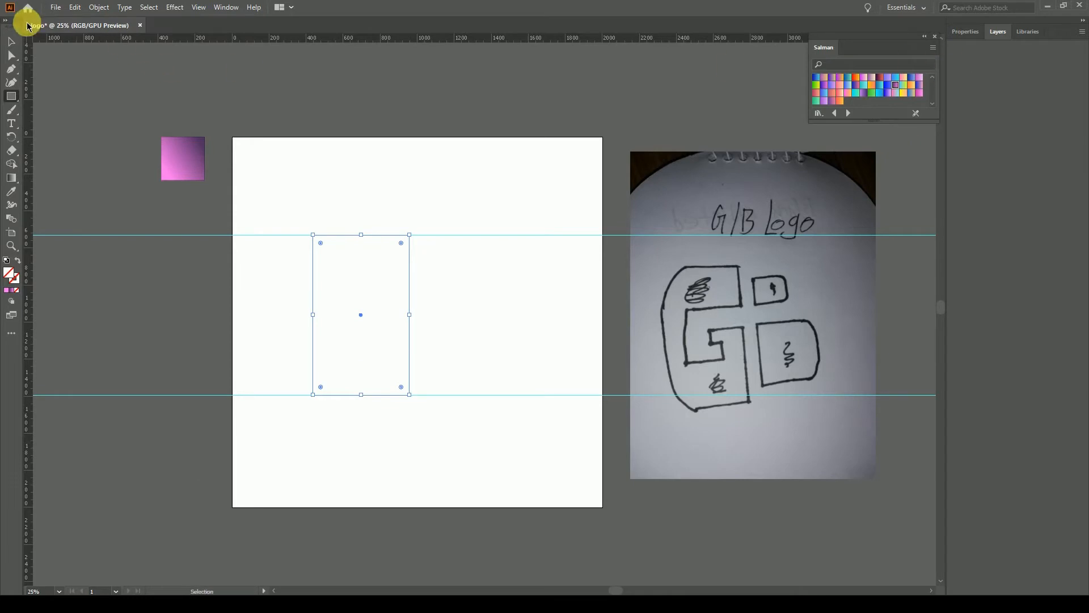
click(9, 273)
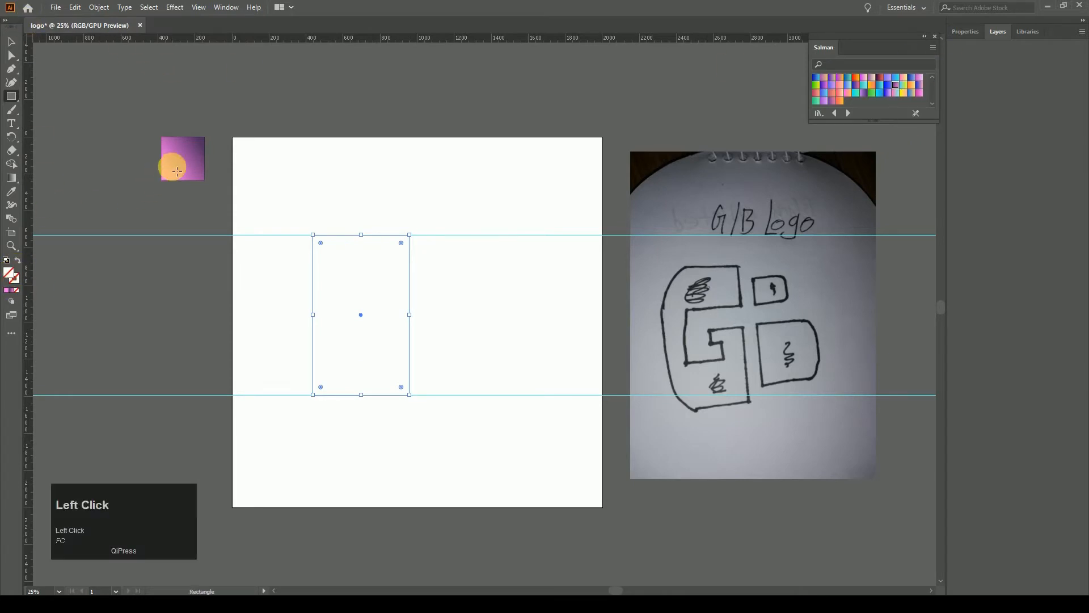
click(12, 190)
click(173, 165)
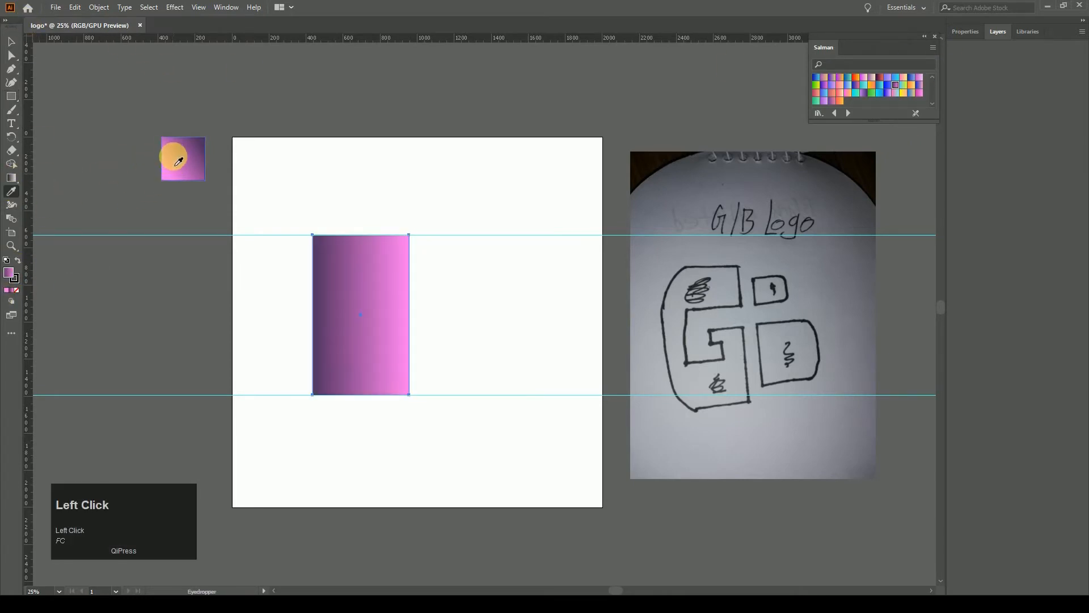
click(74, 88)
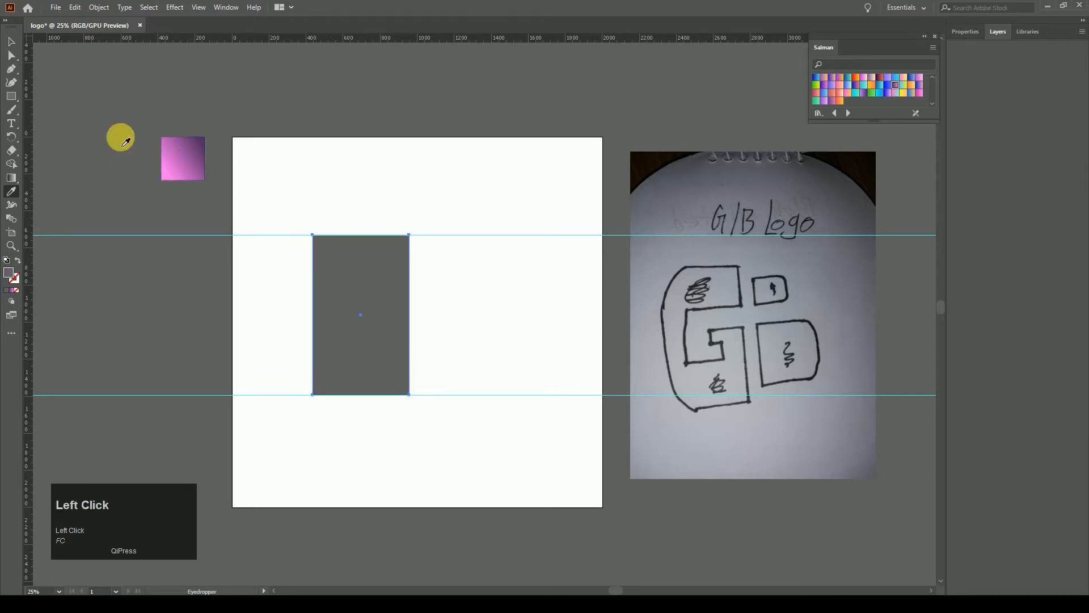
click(184, 157)
click(11, 41)
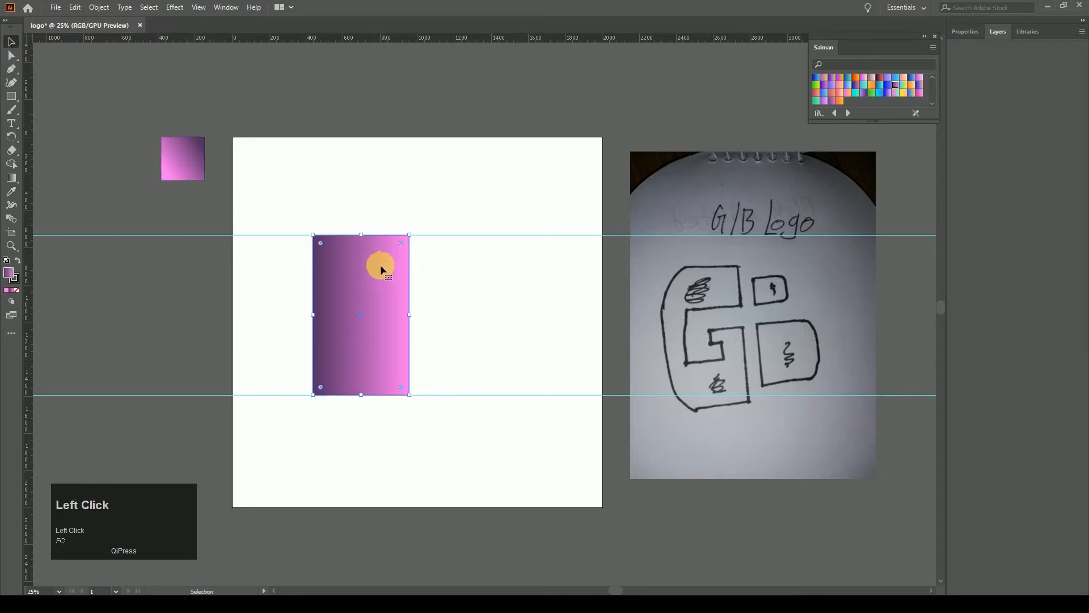
Round the rectangle's left corners to about 240 px above and 225 px below, and narrow it from its right edge to 441.5 px.
drag(321, 243, 345, 279)
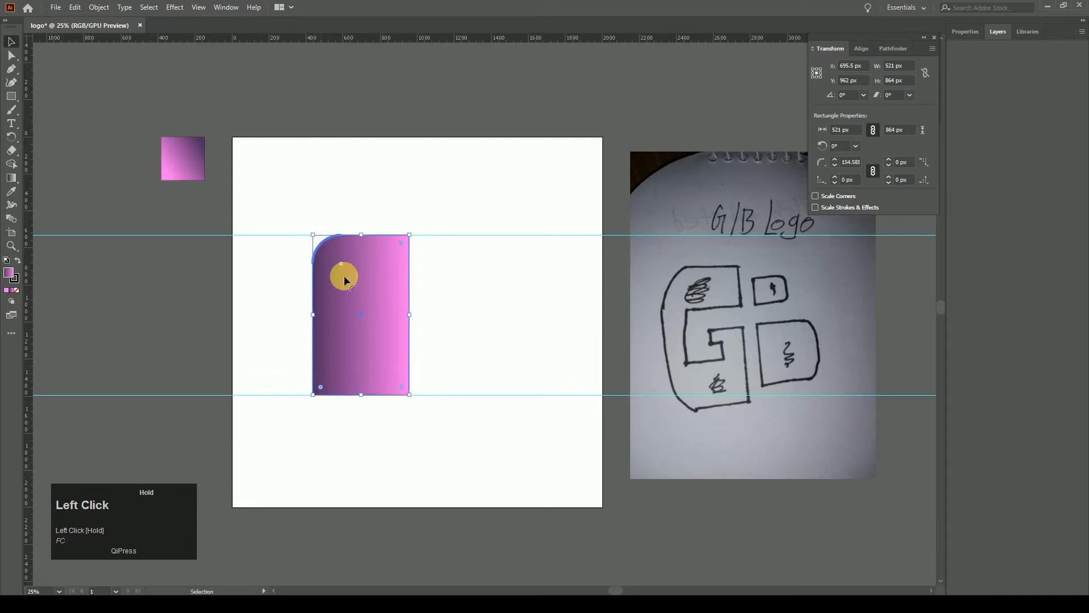
drag(369, 370, 361, 353)
drag(340, 263, 355, 282)
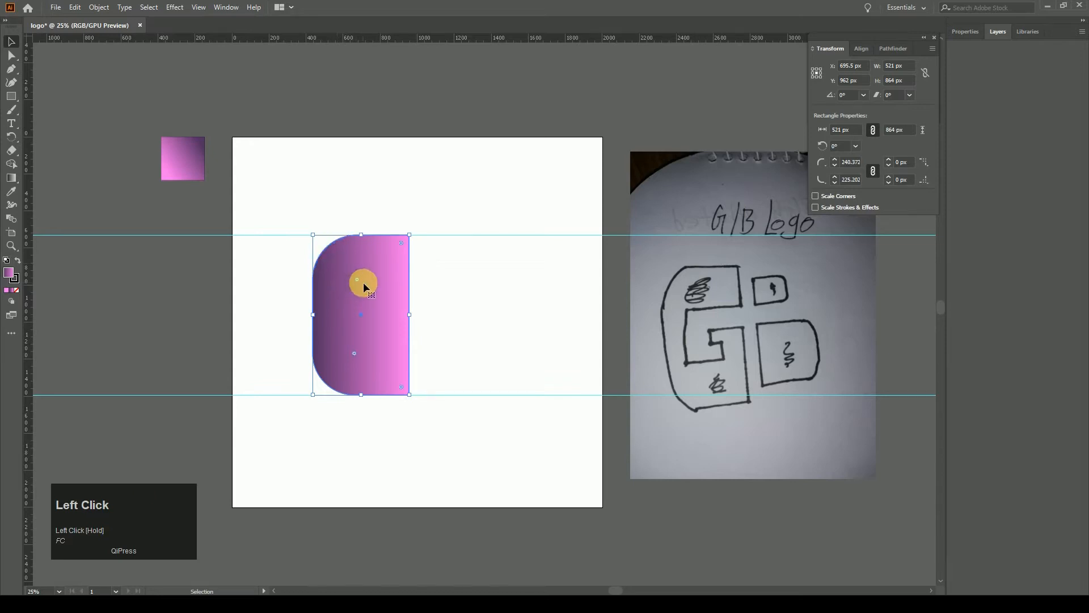
drag(409, 313, 395, 315)
click(428, 310)
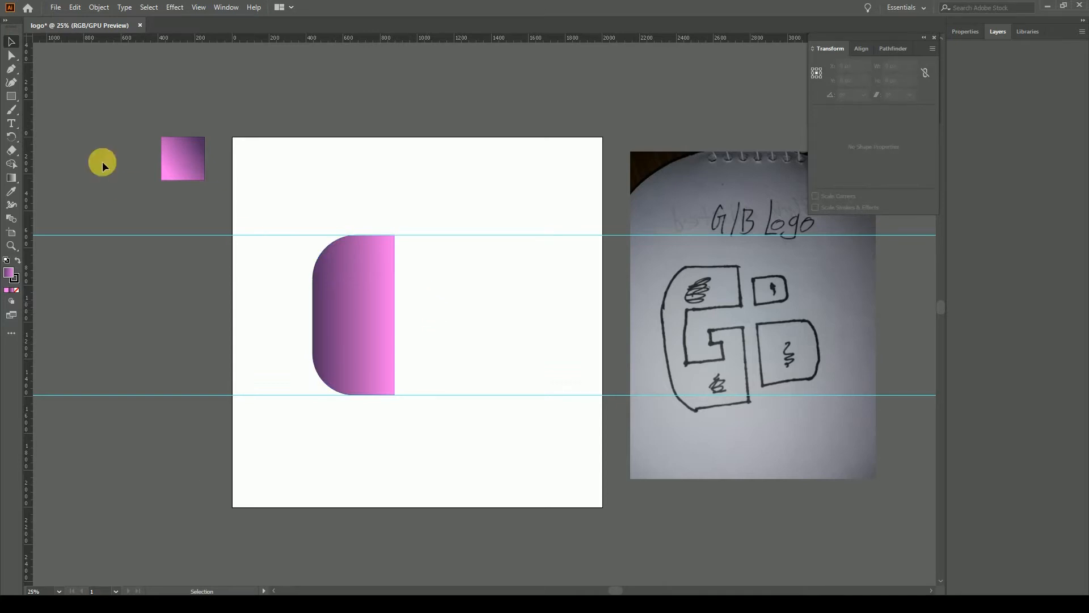
Draw a thin white bar about 221 × 57 px over the shape's right half, above its middle and slightly past the right edge.
click(11, 96)
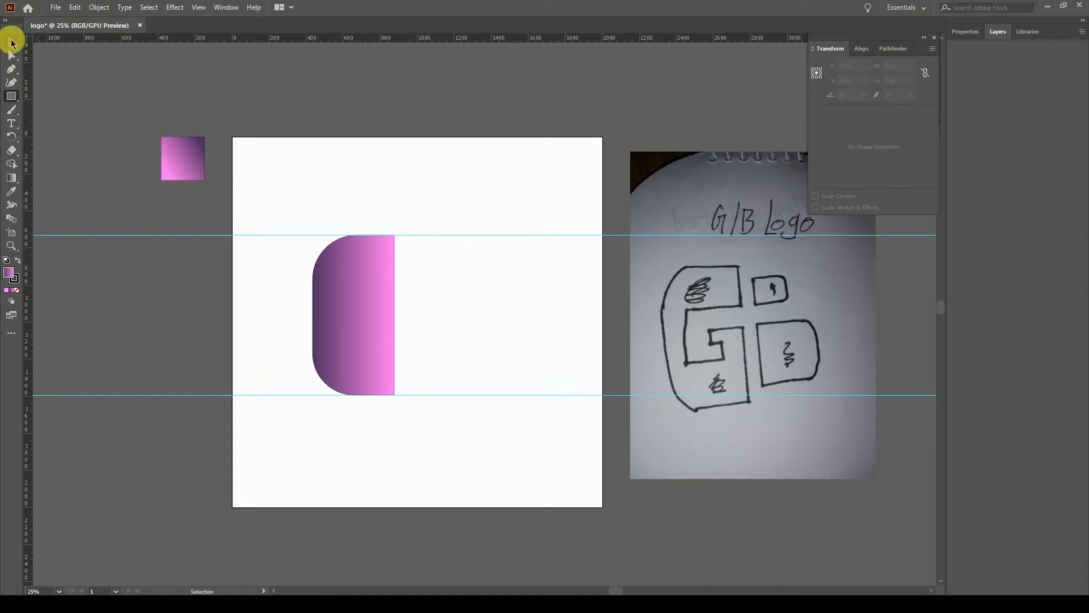
key(ctrl+=)
key(ctrl+=)
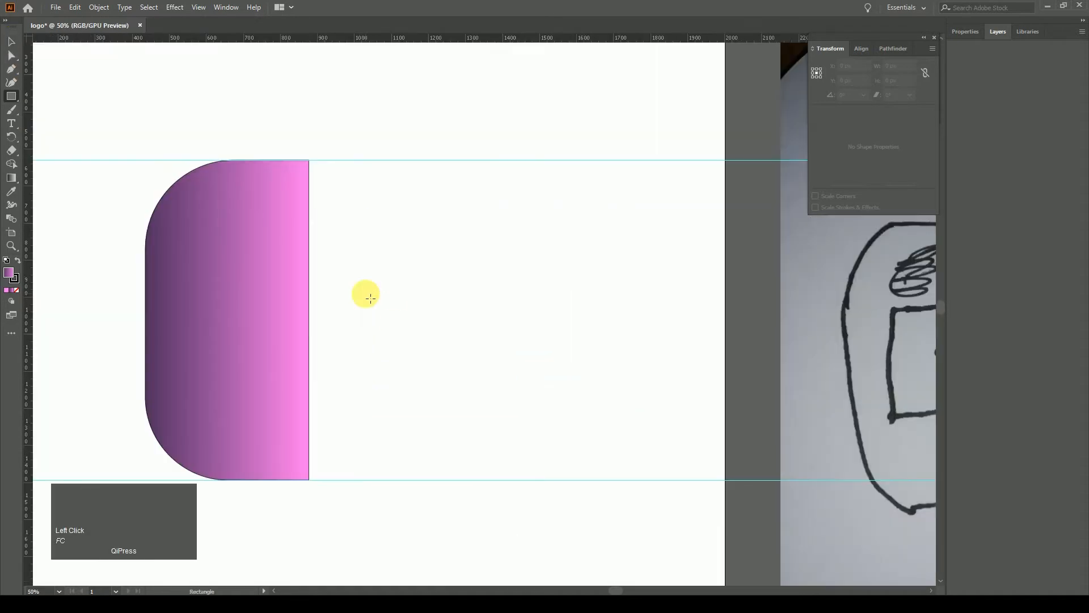
drag(469, 345, 411, 321)
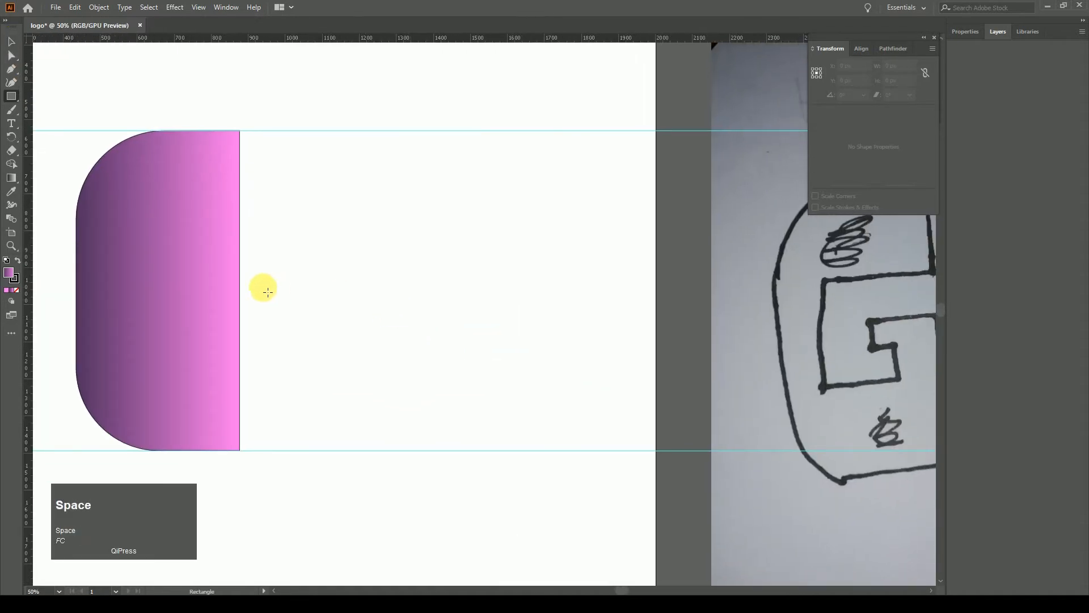
drag(186, 254, 239, 266)
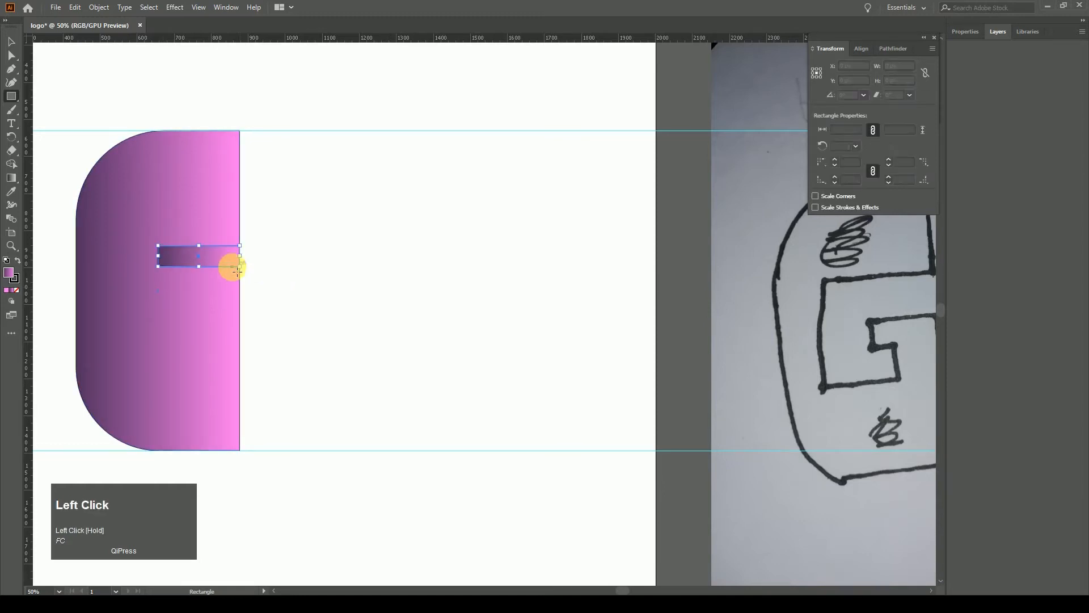
ctrl+click(338, 188)
drag(907, 220, 1025, 58)
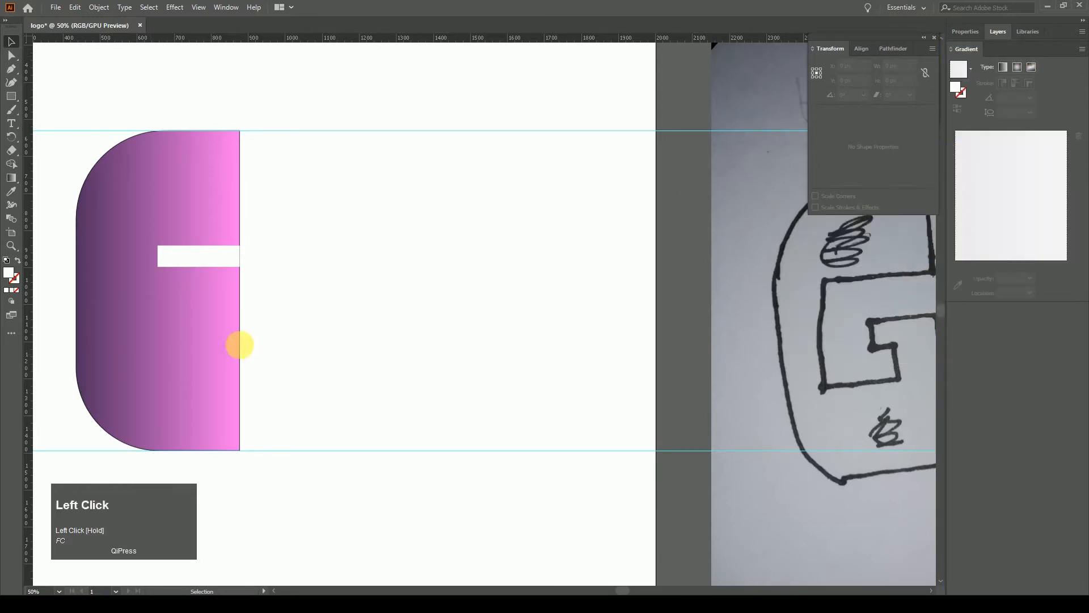
key(ctrl+plus)
drag(222, 341, 528, 358)
drag(443, 255, 449, 255)
click(440, 262)
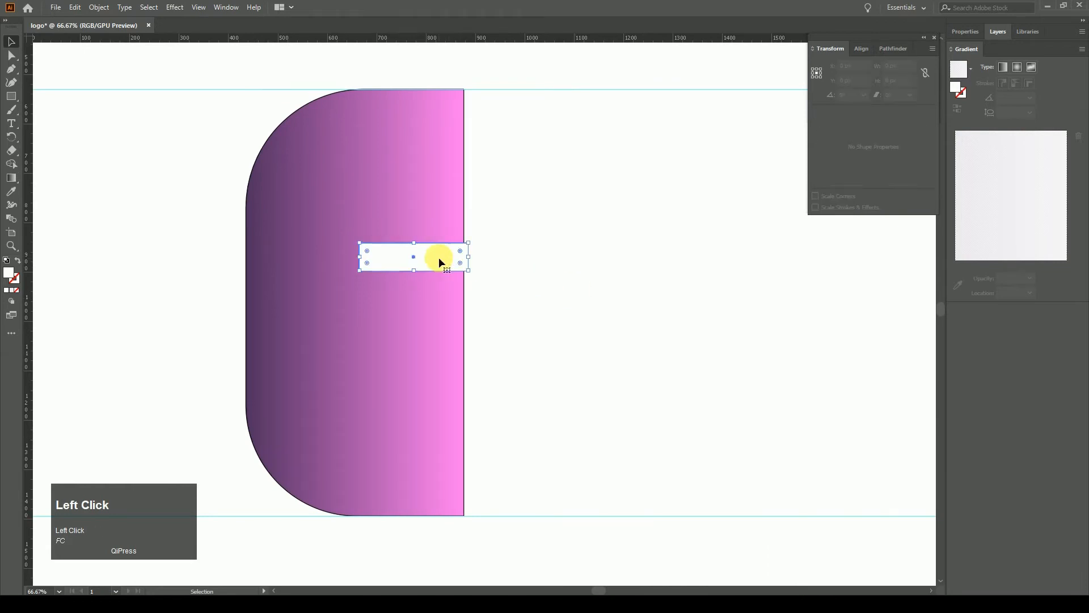
Remove the black stroke from the large gradient shape.
click(424, 332)
click(18, 275)
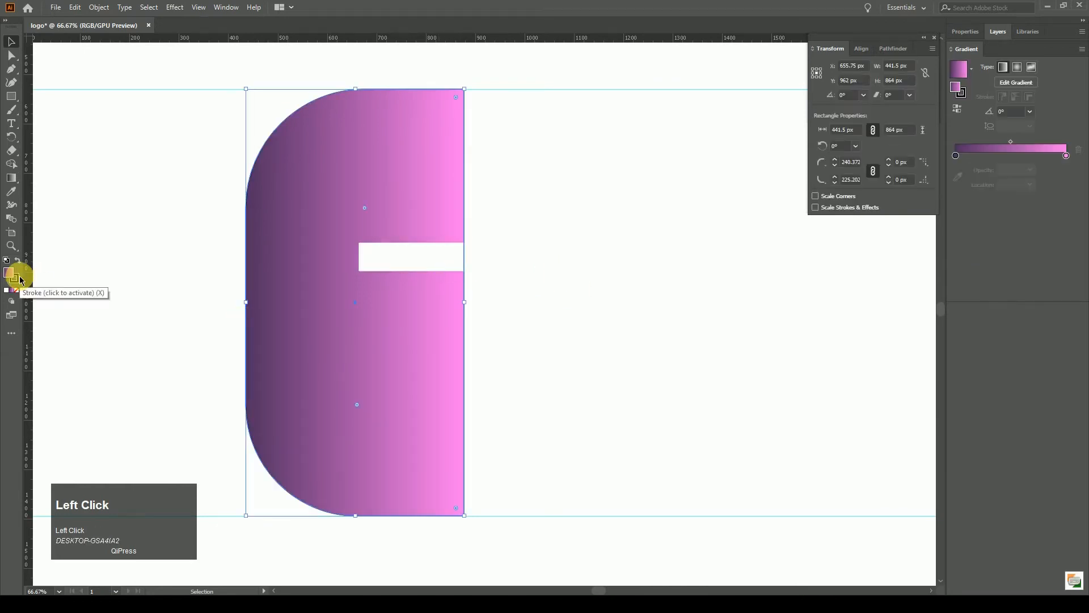
click(19, 278)
double_click(19, 278)
click(854, 241)
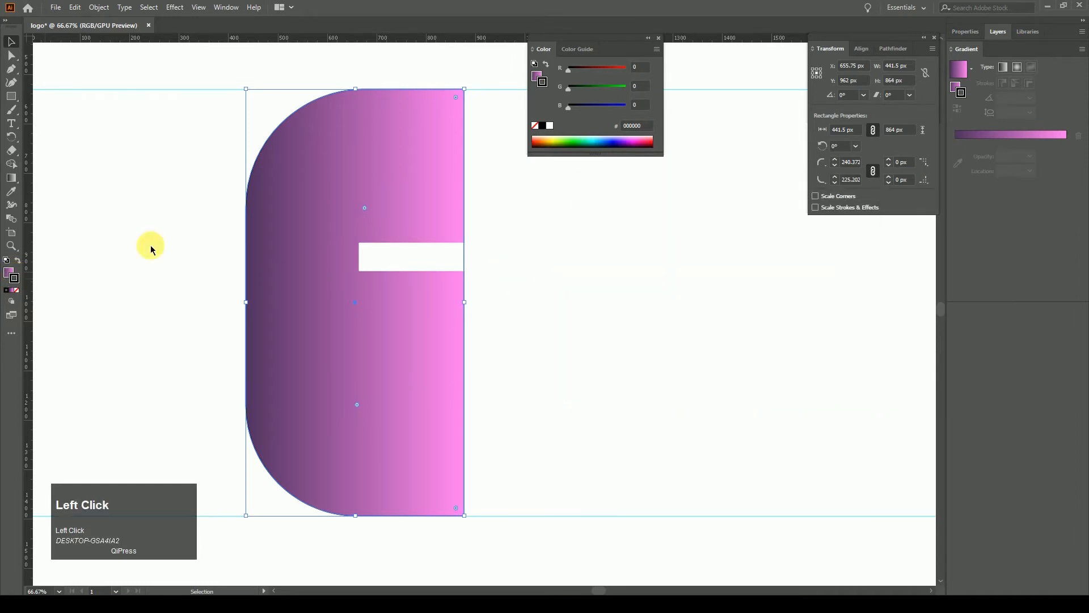
click(17, 292)
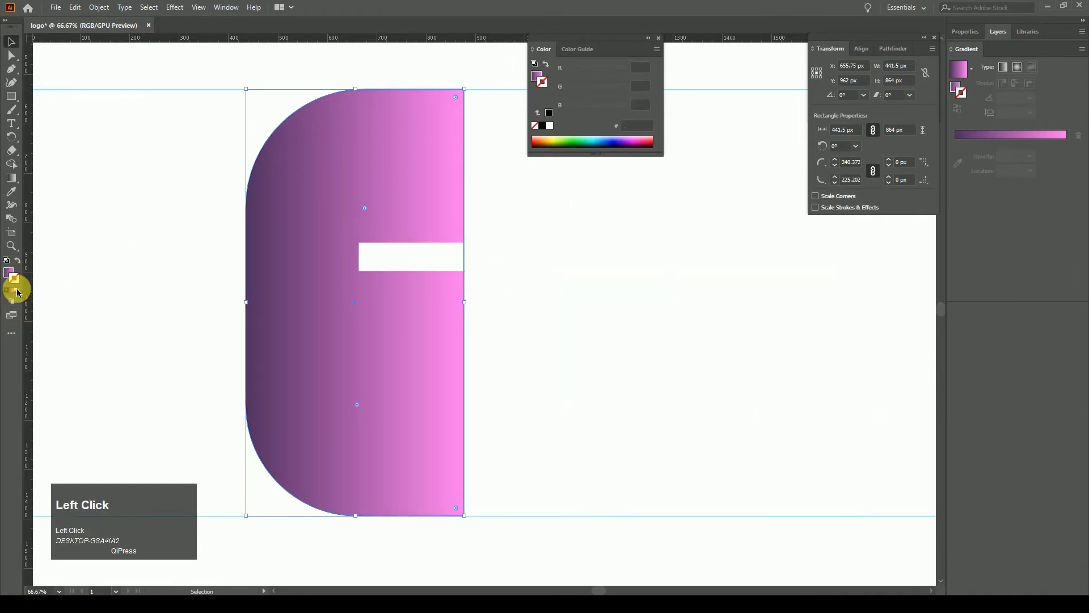
click(79, 286)
Duplicate the white bar, rotate the copy 90°, and place it hanging down from the horizontal bar's left end.
click(418, 255)
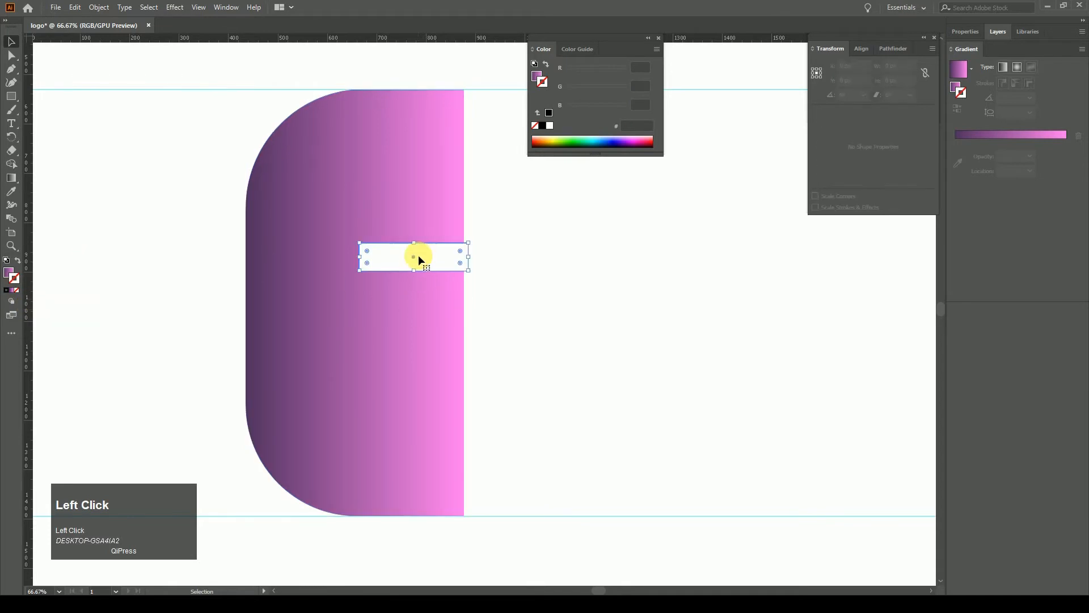
drag(412, 274, 388, 256)
drag(457, 250, 365, 273)
click(508, 302)
click(364, 297)
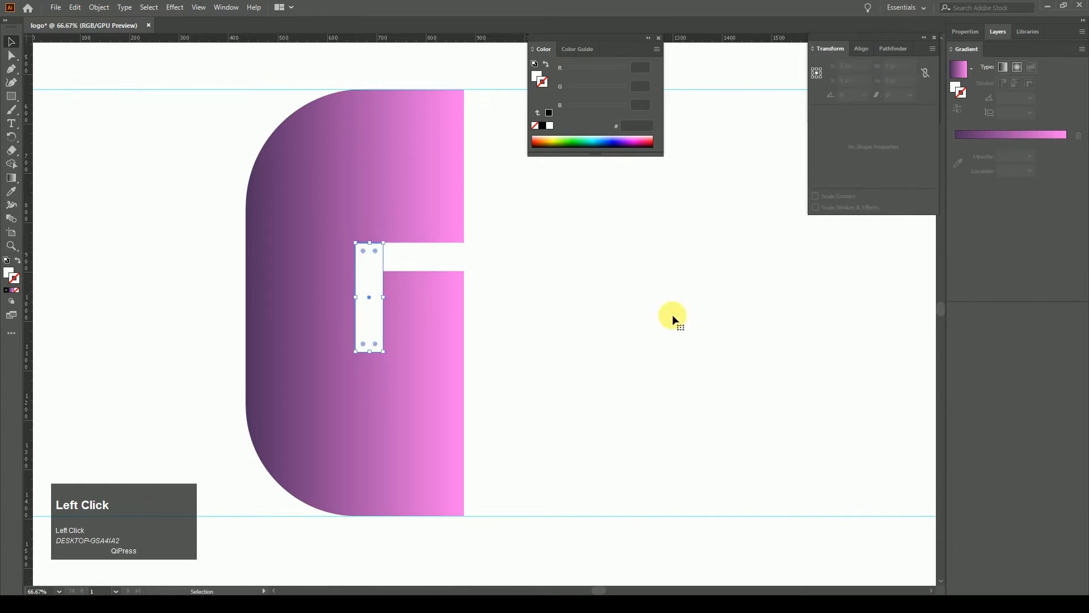
click(672, 315)
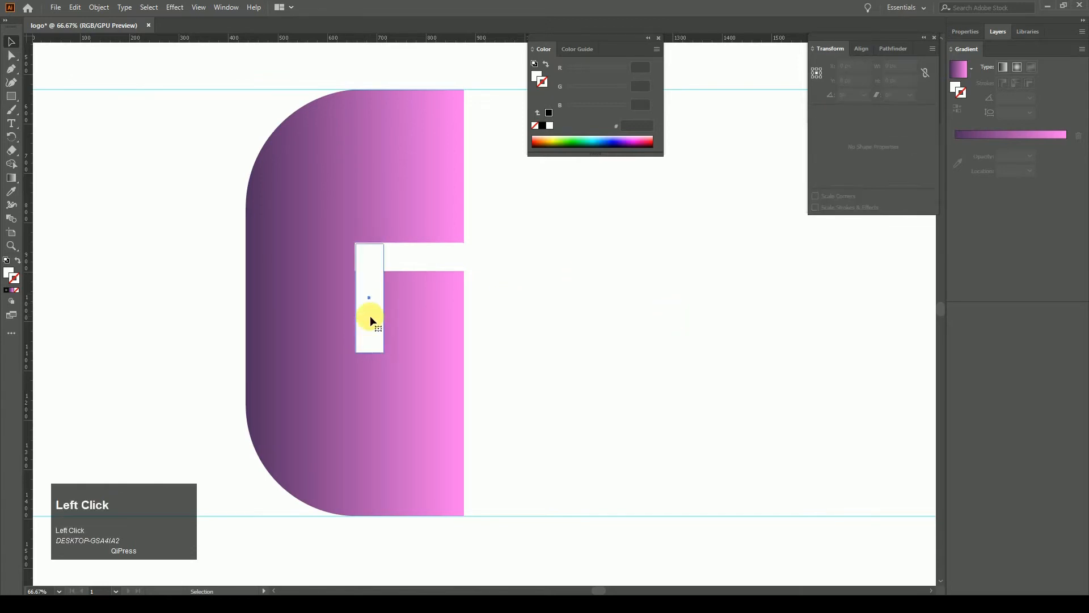
Nudge the vertical white bar flush with the horizontal bar's upper-left corner and shorten it from its lower end.
key(Left)
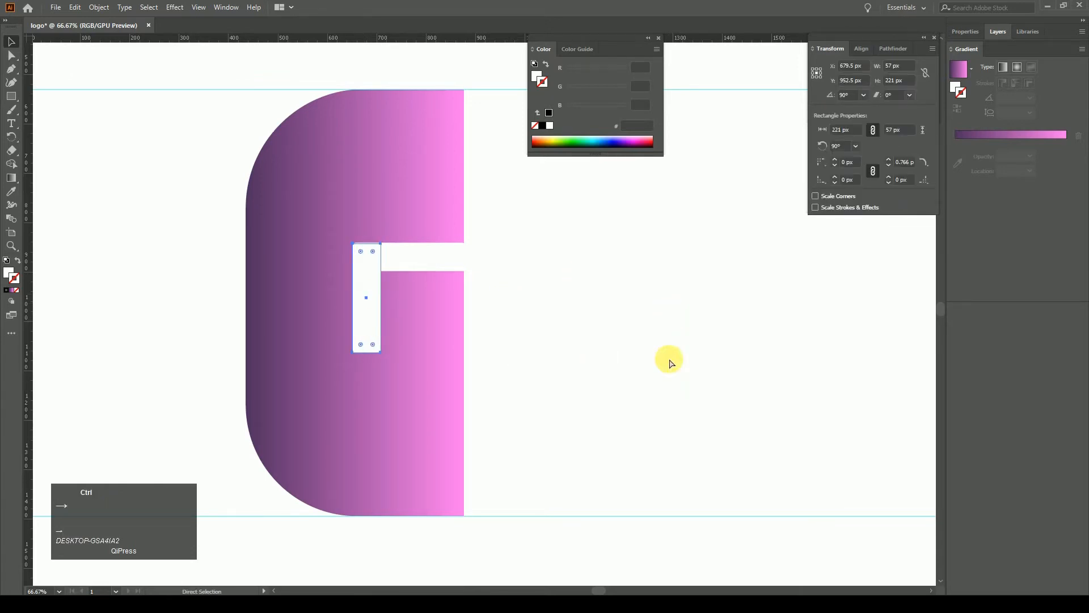
key(ctrl+equal)
key(ctrl+equal)
click(721, 335)
click(488, 288)
key(Right)
key(Right)
key(Right)
key(Right)
key(Right)
key(Right)
key(Right)
key(Right)
key(Down)
key(Left)
key(Up)
key(Up)
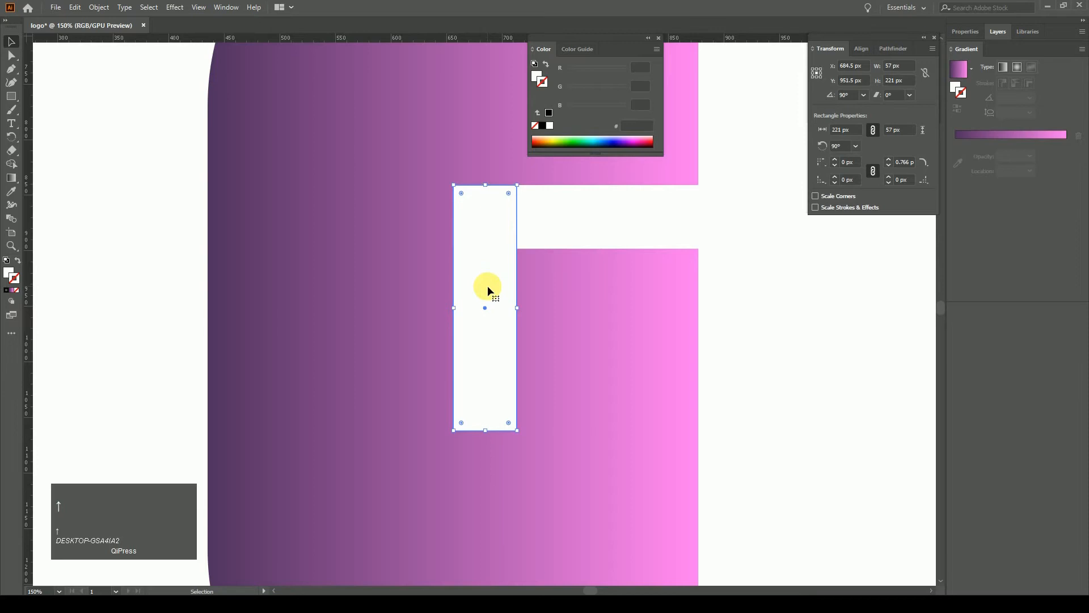
drag(485, 430, 486, 376)
click(805, 346)
Duplicate the vertical bar, rotate the copy horizontal, size it to 122 × 57 px, and align it with the vertical bar's lower end.
key(ctrl+minus)
key(ctrl+minus)
key(ctrl+minus)
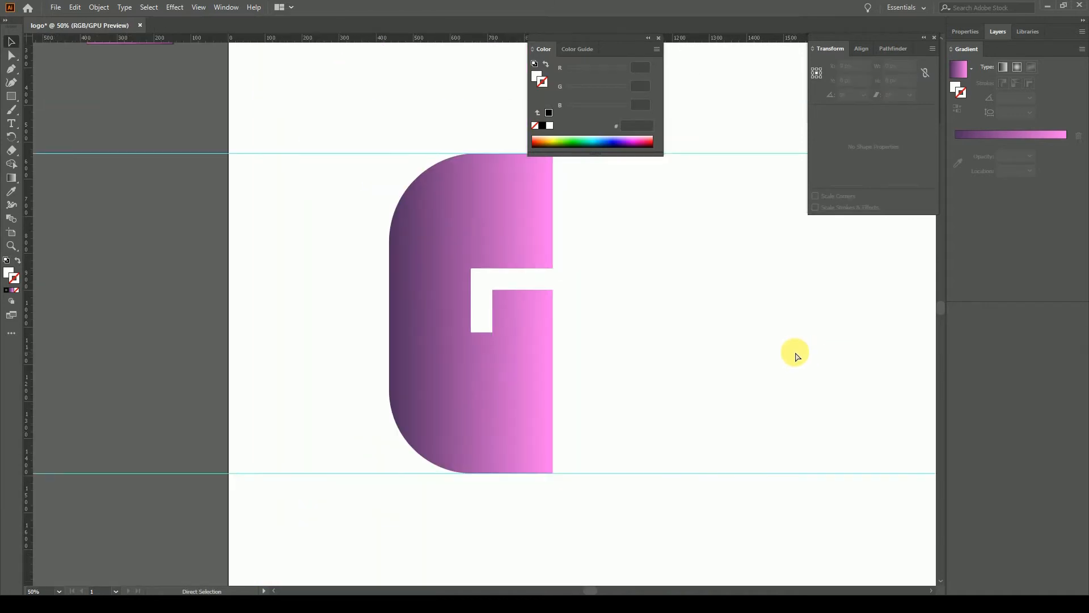
key(ctrl+minus)
key(ctrl+plus)
key(ctrl+plus)
key(ctrl+plus)
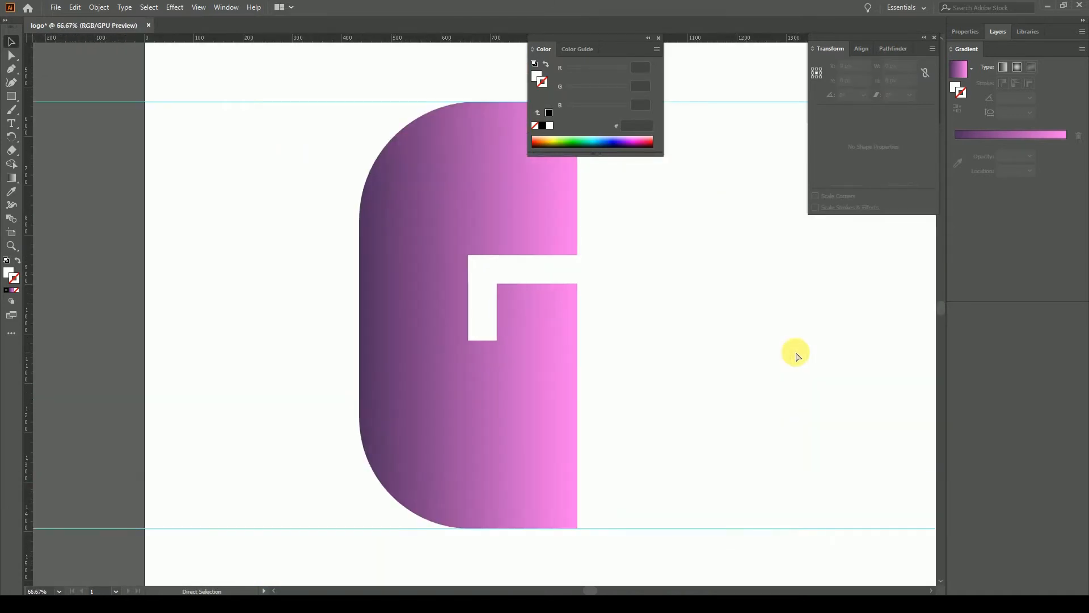
click(483, 322)
alt+drag(484, 321, 503, 413)
drag(524, 347, 431, 367)
drag(521, 395, 529, 326)
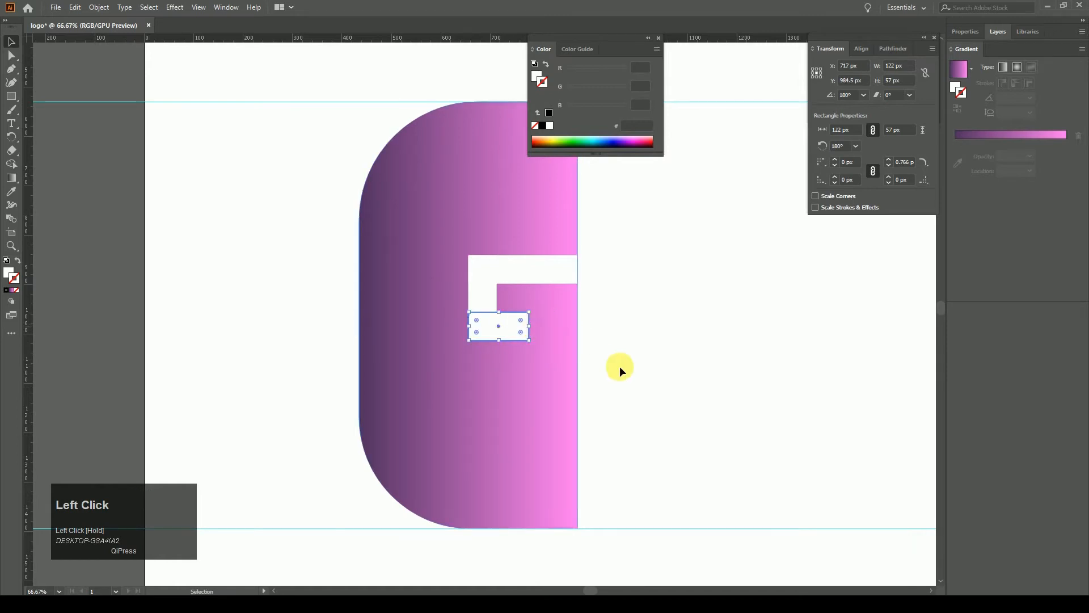
Lengthen the vertical white bar downward to a height of 213 px.
key(ctrl+minus)
key(ctrl+minus)
key(ctrl+minus)
key(ctrl+plus)
key(ctrl+plus)
key(ctrl+plus)
key(ctrl+plus)
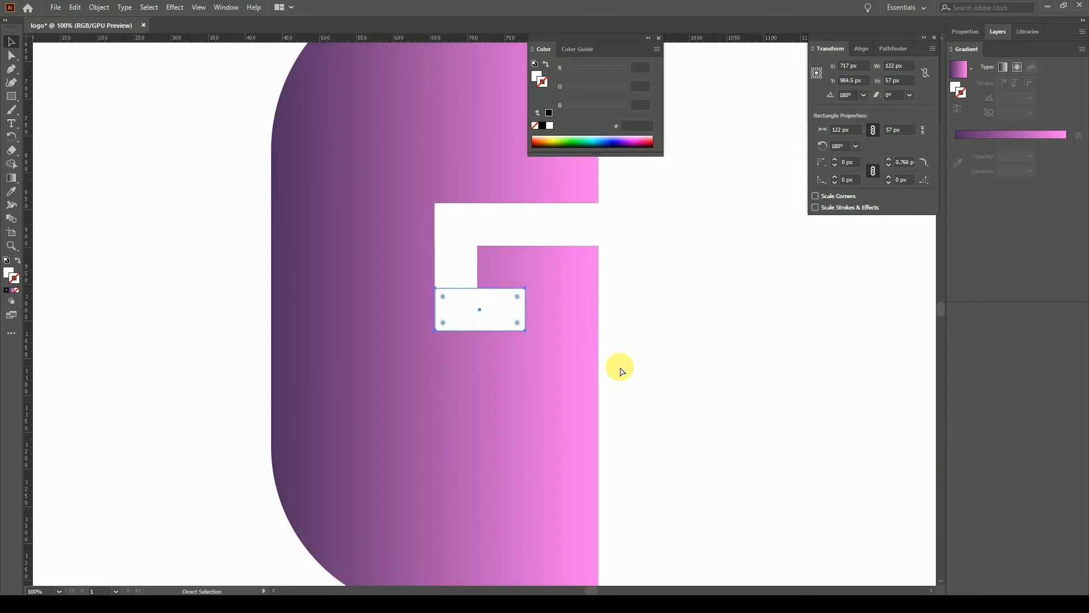
click(454, 238)
drag(456, 330, 456, 361)
Nudge the short horizontal white bar down until it sits flush with the vertical bar's lower end.
click(497, 313)
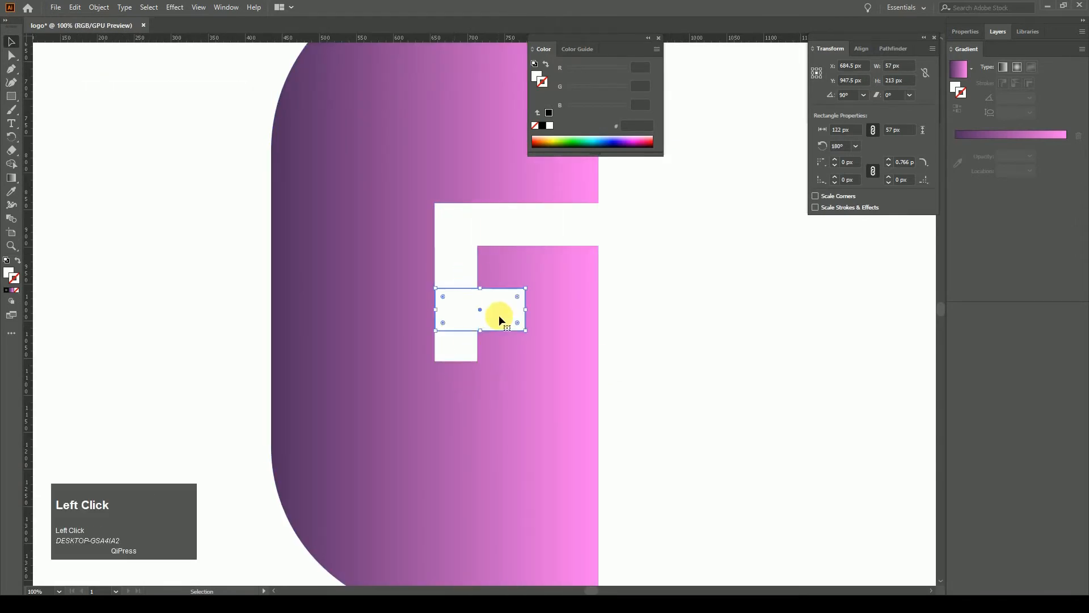
key(Down)
key(Down)
key(Down)
key(Down)
key(Down)
key(Down)
key(Down)
key(Down)
key(Down)
key(Down)
key(Down)
key(Down)
key(Down)
key(Down)
key(Down)
key(Down)
key(Down)
key(Down)
key(Down)
key(Down)
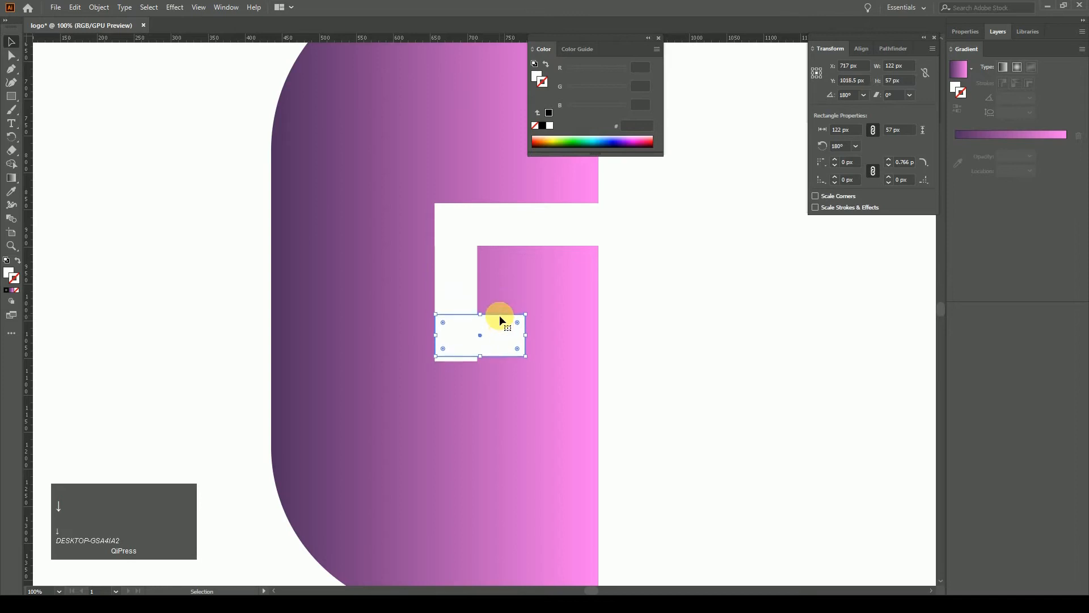
key(Down)
key(Down)
key(Down)
key(Down)
key(Down)
key(Down)
key(Down)
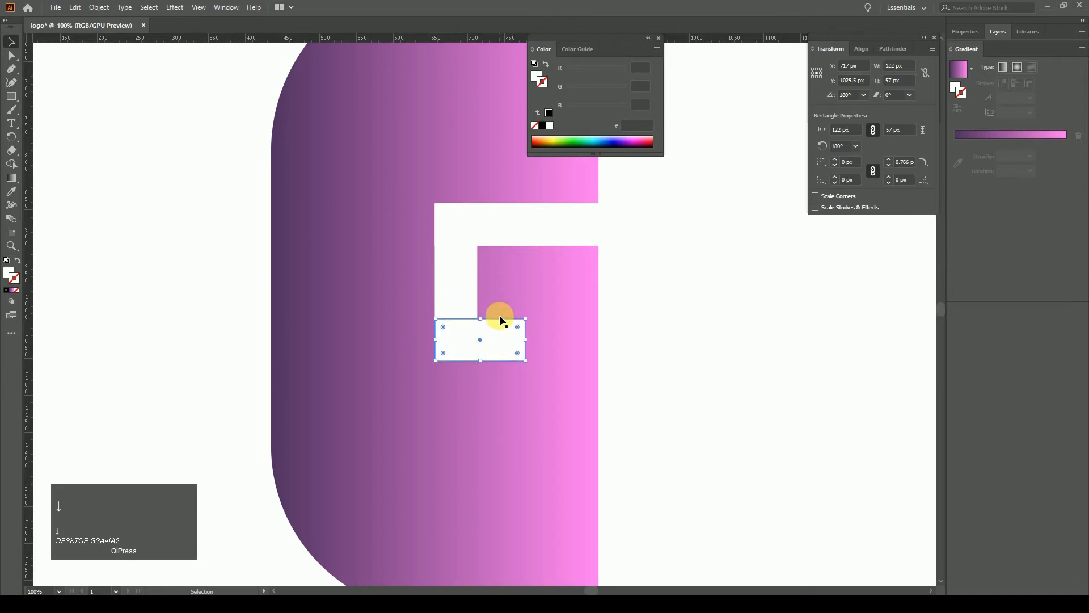
Round all corners of the short lower white bar to about 15 px.
click(489, 329)
drag(516, 328, 511, 326)
click(824, 357)
Round the upper-left corner of the long horizontal white bar to about 15 px.
key(ctrl+minus)
key(ctrl+minus)
key(ctrl+minus)
key(ctrl+minus)
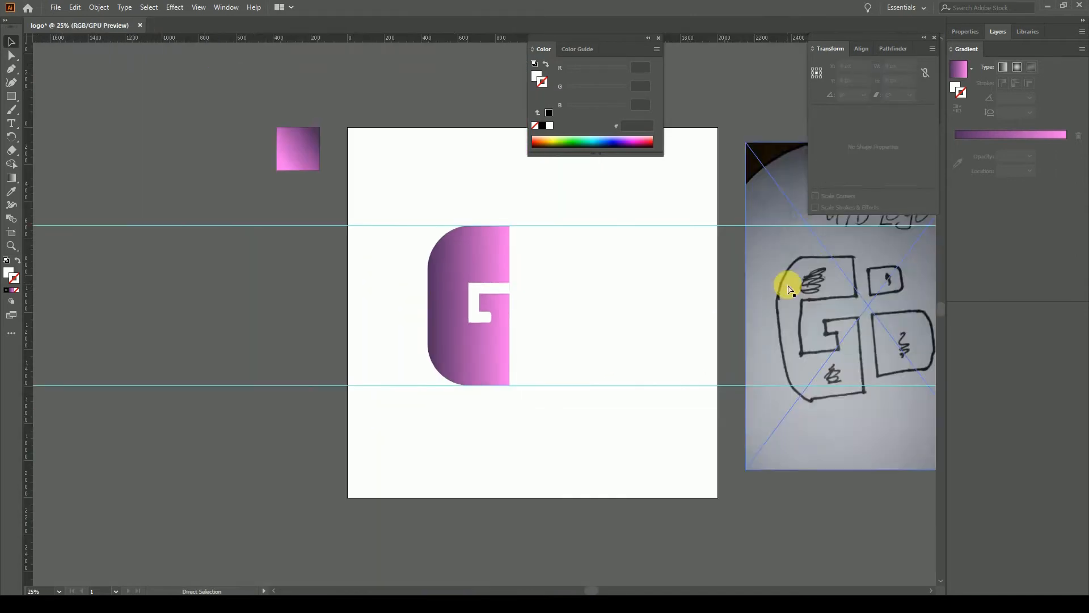
key(ctrl+minus)
key(ctrl+plus)
key(ctrl+plus)
key(ctrl+plus)
key(ctrl+plus)
key(ctrl+plus)
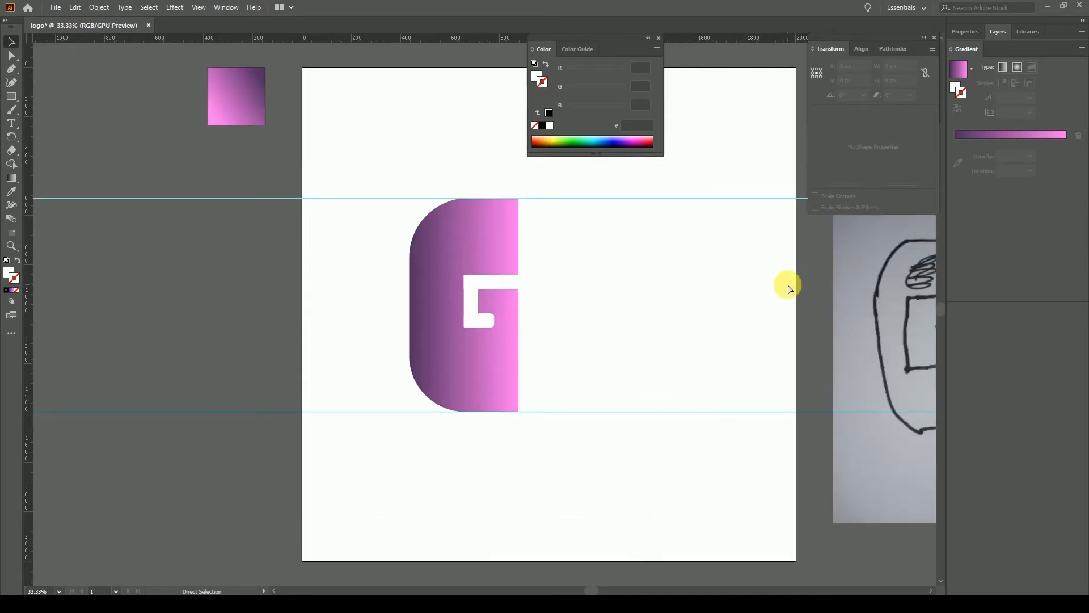
click(517, 230)
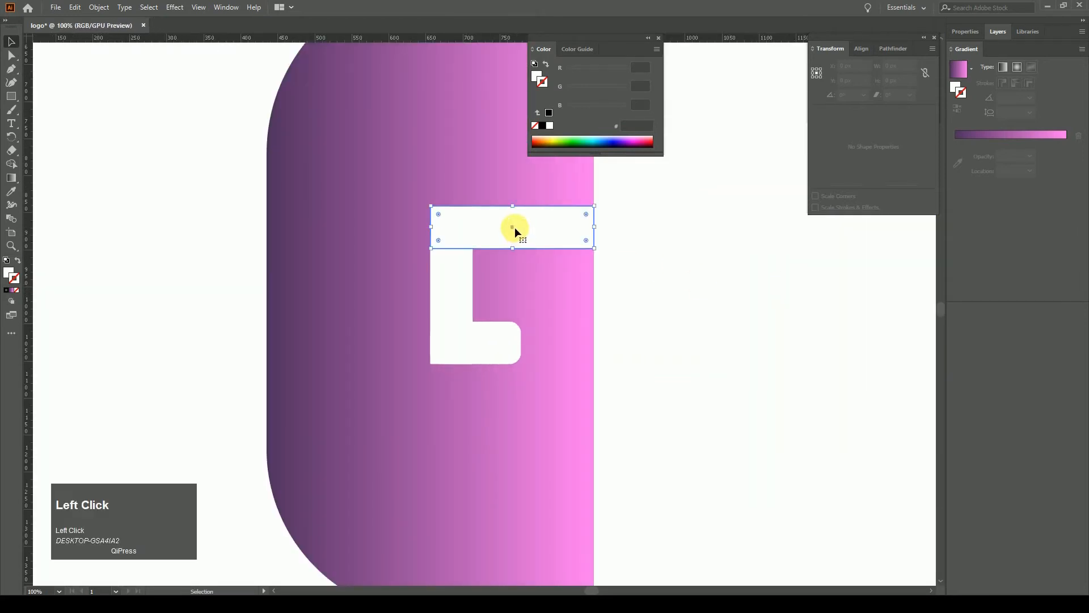
click(439, 215)
drag(439, 214, 442, 217)
click(725, 290)
Round the vertical white bar's upper-left corner to about 15 px and its lower-left corner to about 17 px.
click(455, 251)
double_click(441, 245)
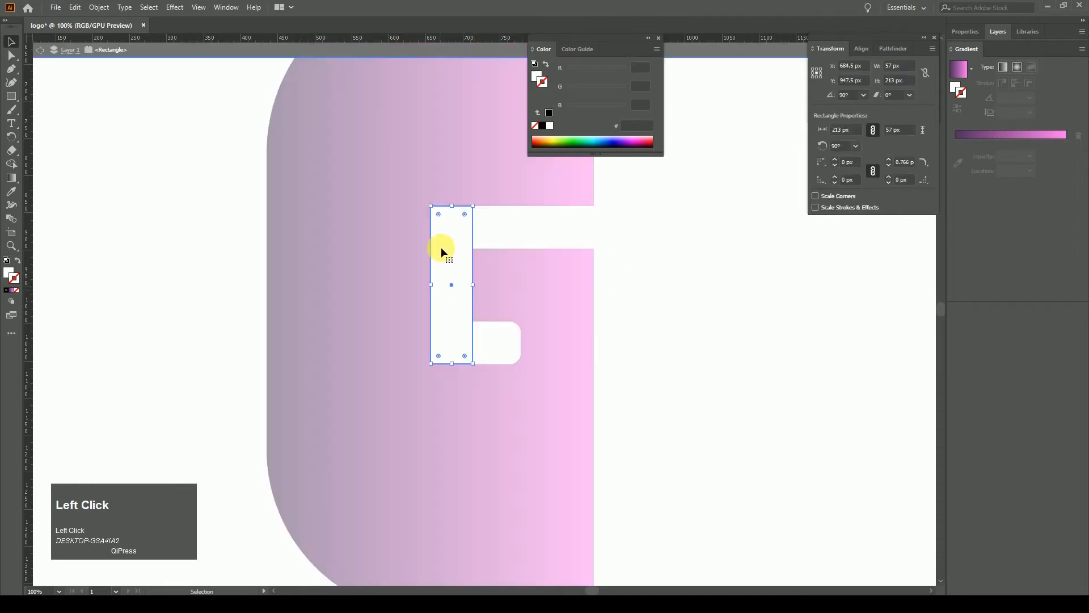
double_click(794, 277)
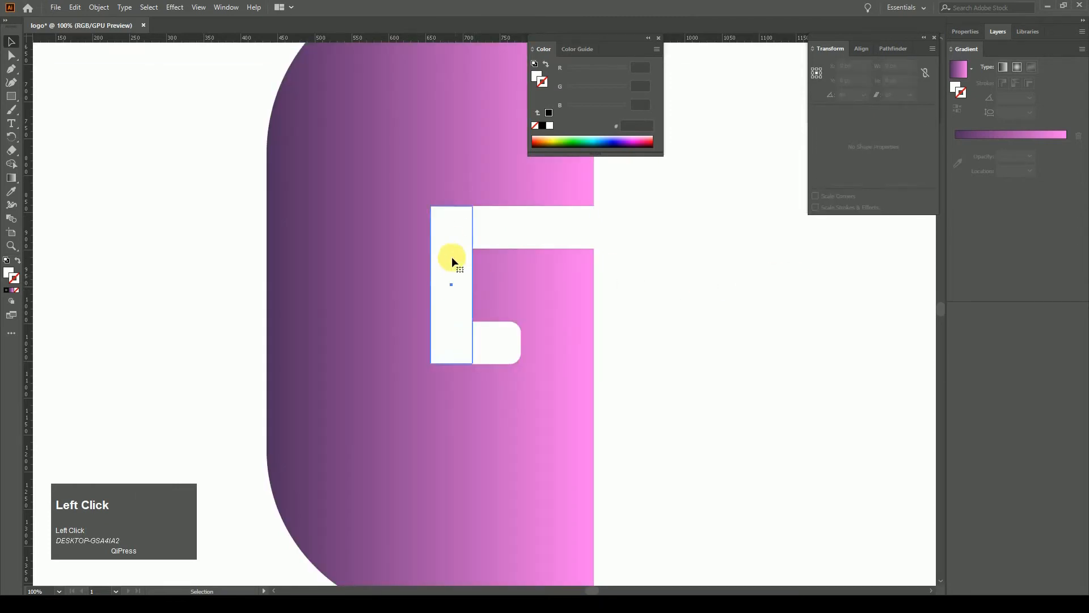
click(441, 214)
drag(443, 214, 444, 215)
click(770, 311)
click(441, 355)
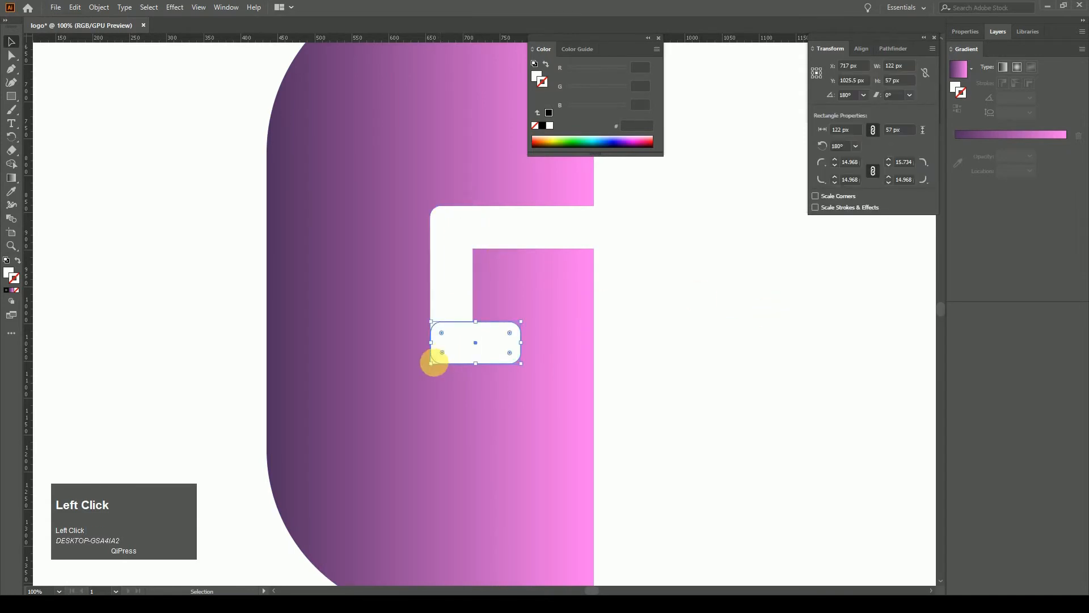
click(444, 316)
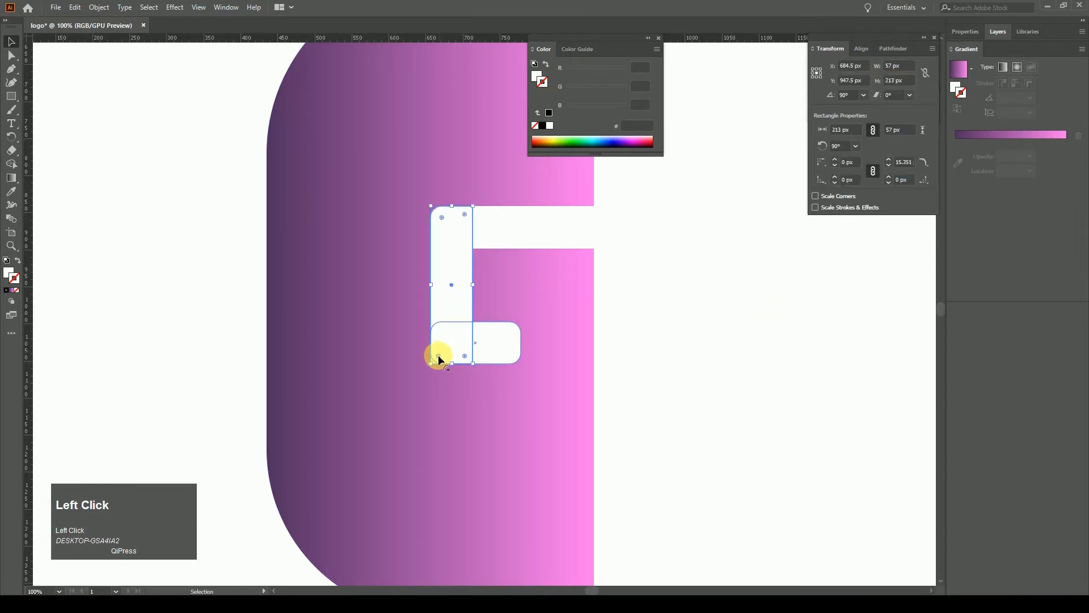
drag(437, 355, 443, 352)
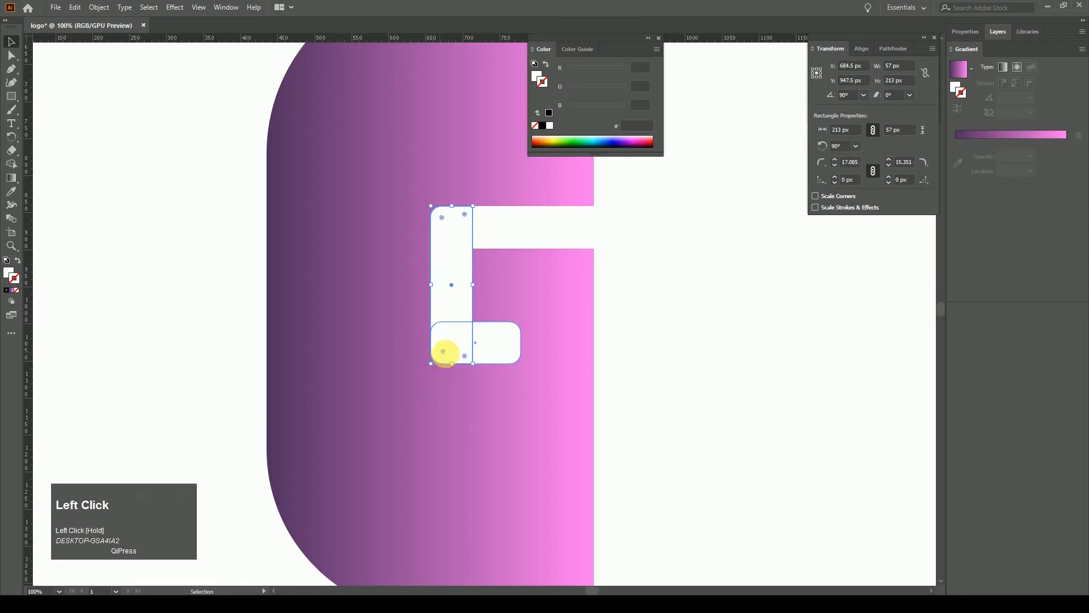
click(659, 388)
Try rounding the two right-end corners of the long horizontal white bar and undo the rounding.
key(ctrl+minus)
key(ctrl+minus)
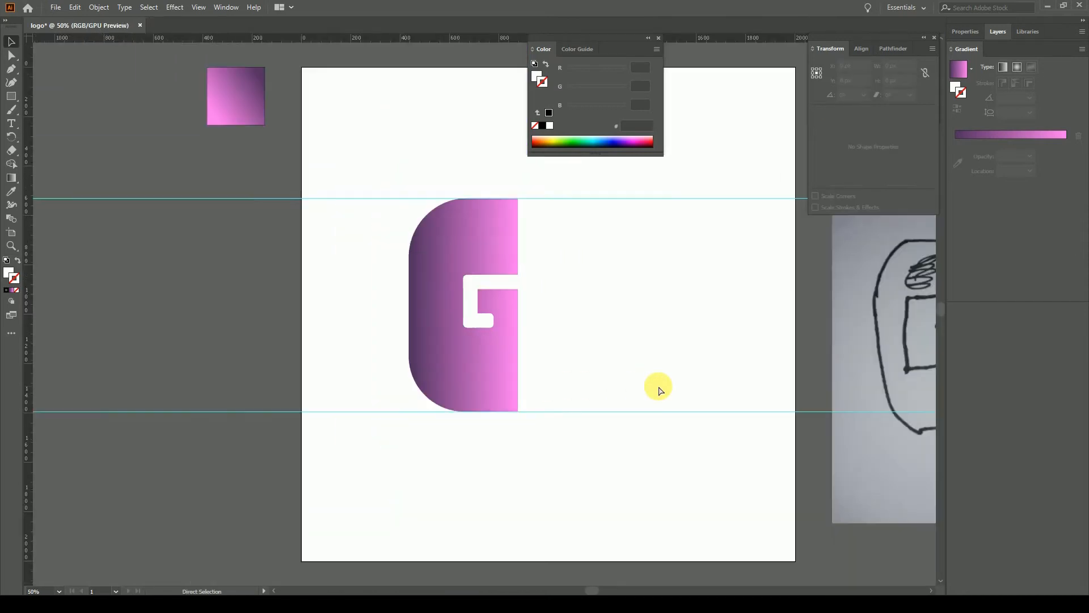
key(ctrl+plus)
key(ctrl+plus)
key(ctrl+plus)
key(ctrl+plus)
click(470, 208)
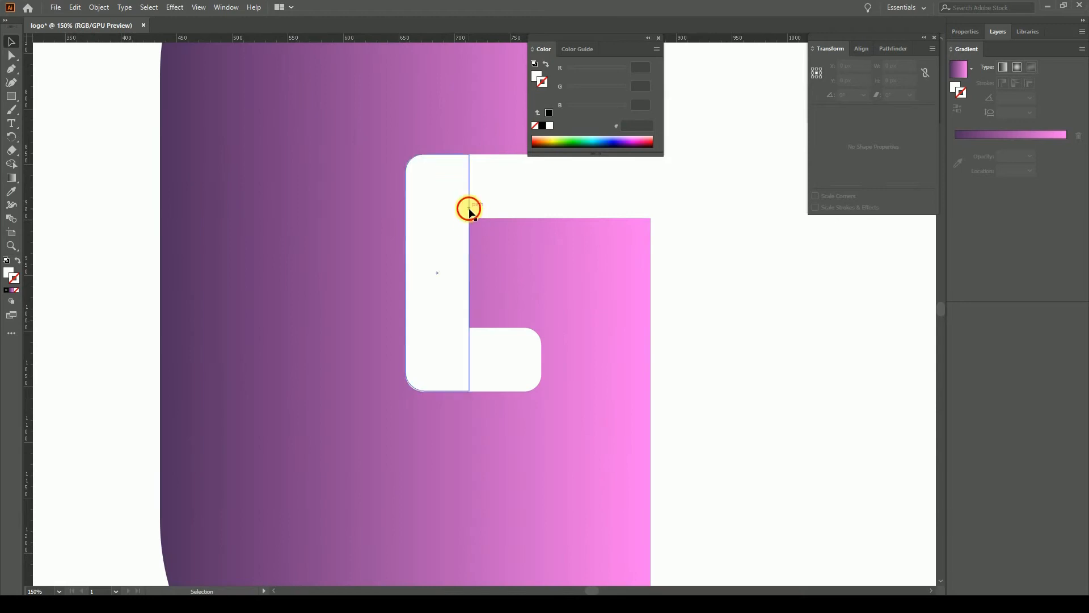
click(484, 210)
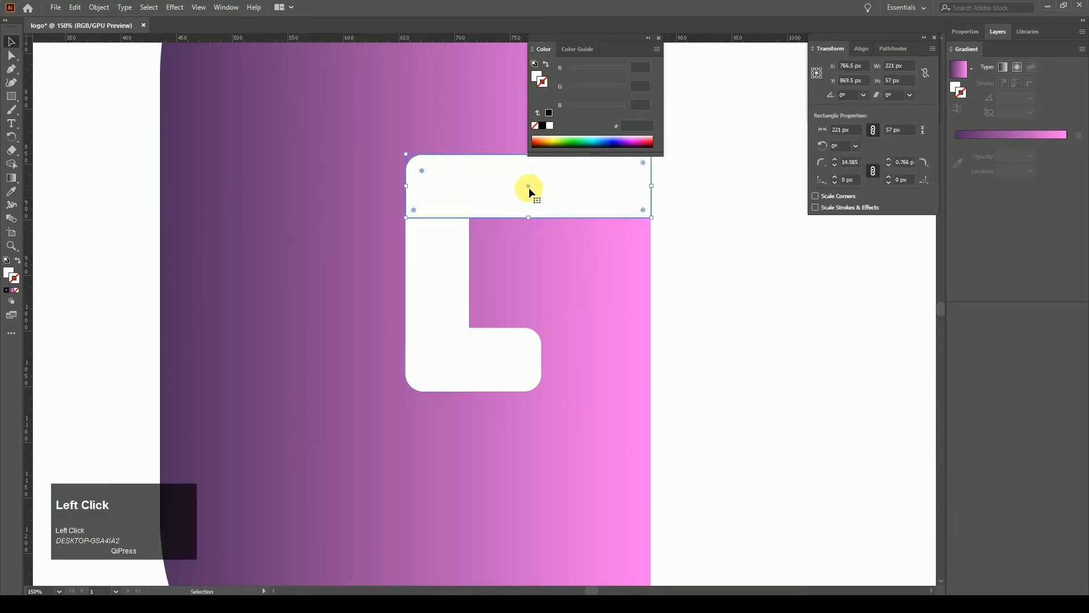
click(763, 263)
key(ctrl+minus)
click(579, 217)
drag(587, 213, 586, 218)
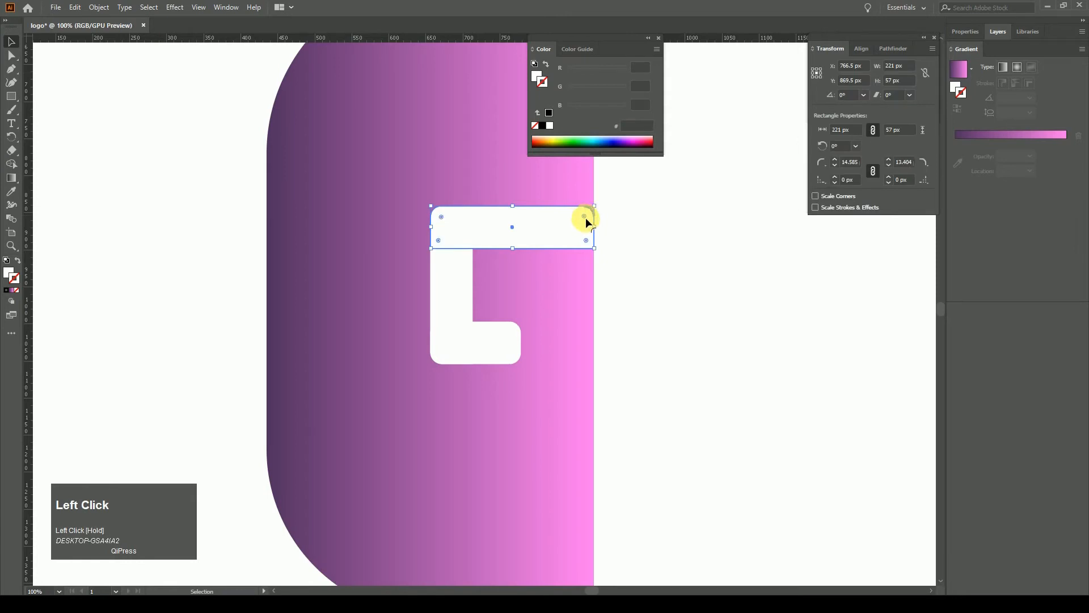
click(618, 257)
key(ctrl+minus)
key(ctrl+minus)
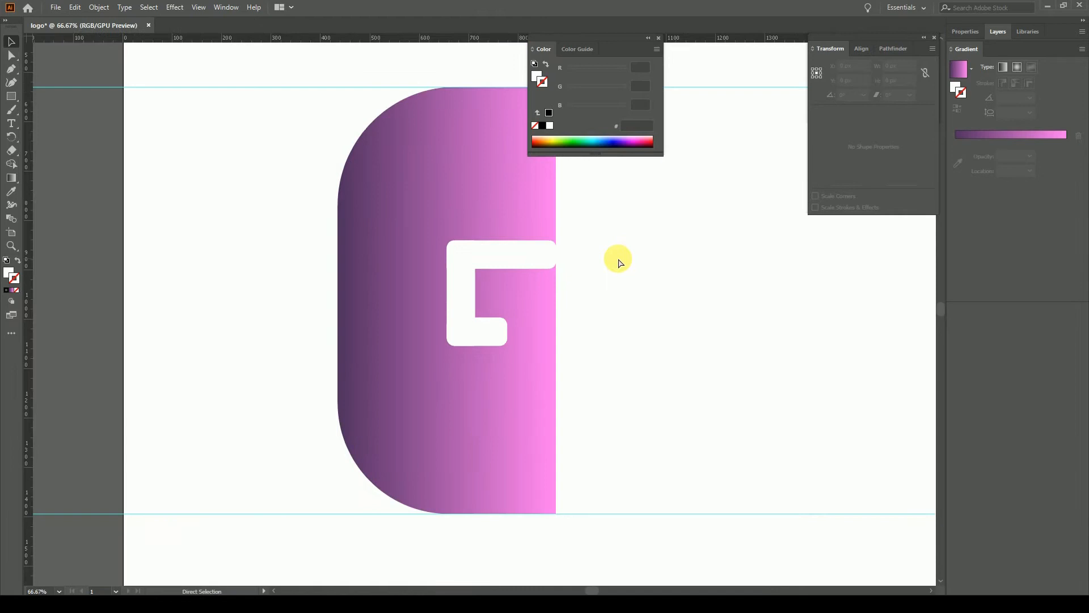
click(618, 259)
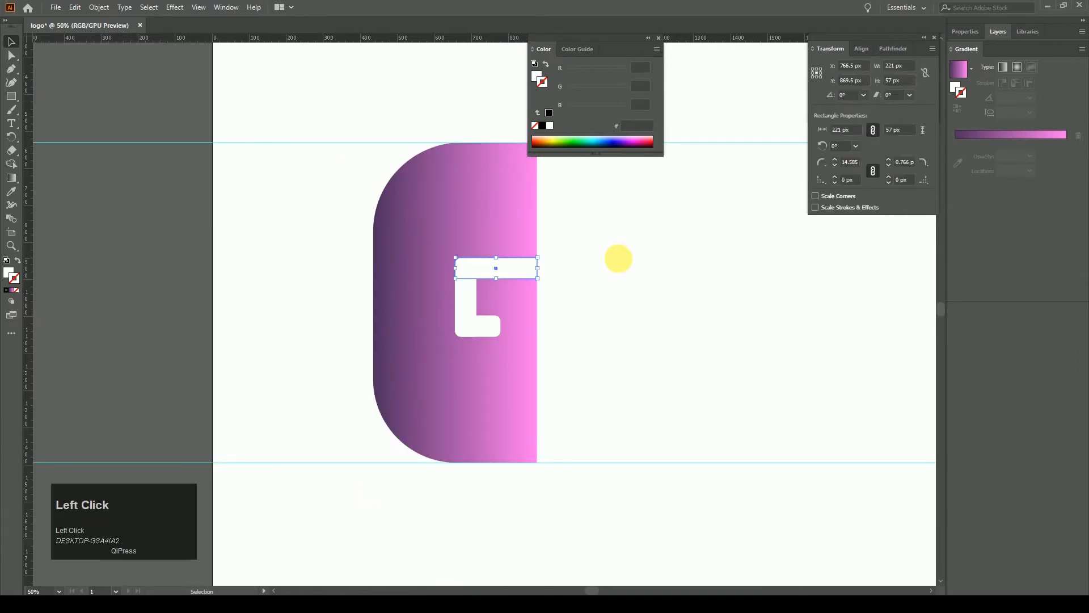
Add two horizontal guides along the upper and lower edges of the long horizontal white bar.
key(ctrl+plus)
key(ctrl+plus)
key(ctrl+plus)
key(ctrl+minus)
key(ctrl+minus)
key(ctrl+minus)
key(ctrl+minus)
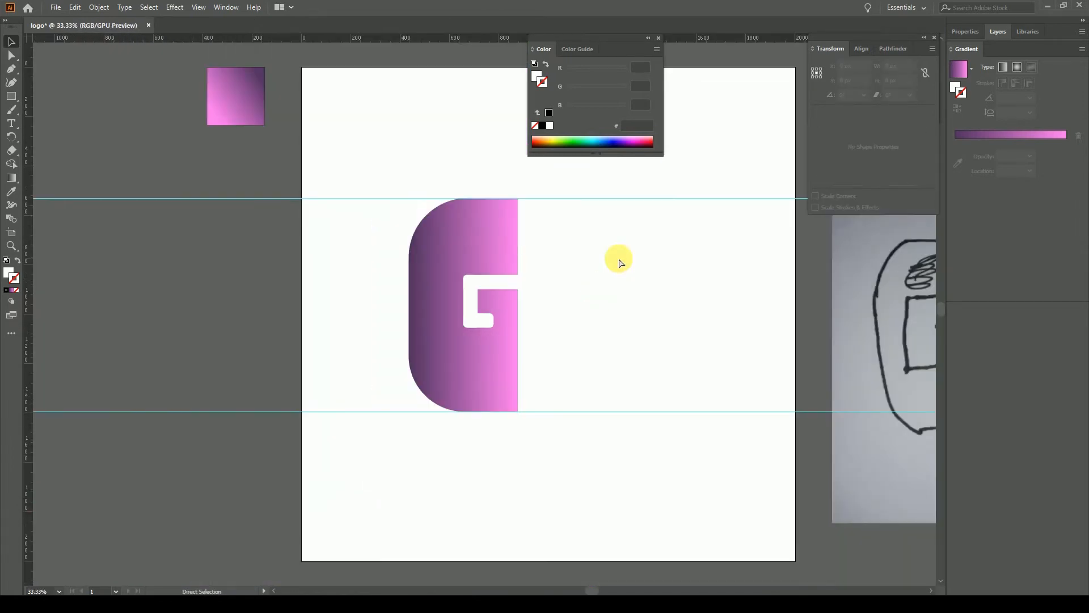
mouse_move(705, 309)
mouse_down()
mouse_move(567, 338)
mouse_move(545, 329)
mouse_up()
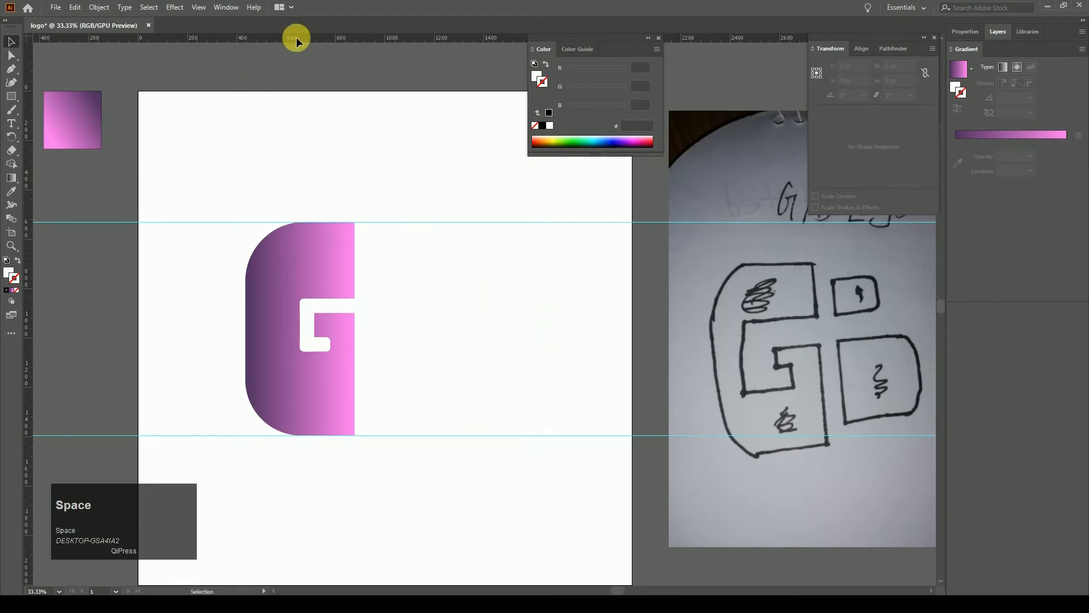
drag(368, 62, 383, 298)
drag(355, 135, 393, 312)
Place a vertical guide at X 973 px, a small gap beyond the G's straight right edge.
drag(36, 332, 36, 332)
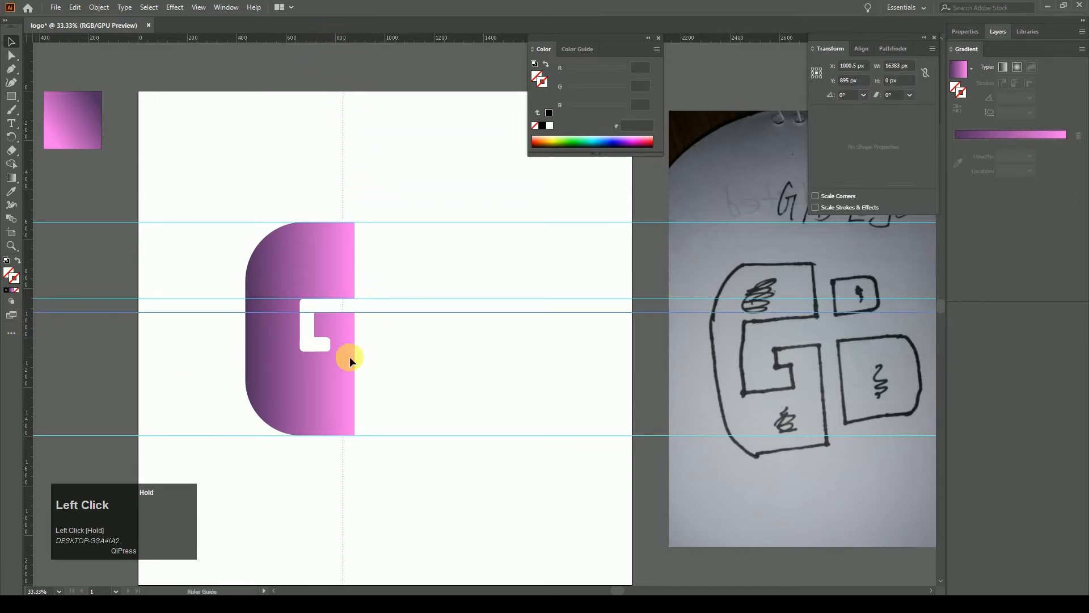
drag(350, 358, 379, 353)
drag(379, 351, 379, 352)
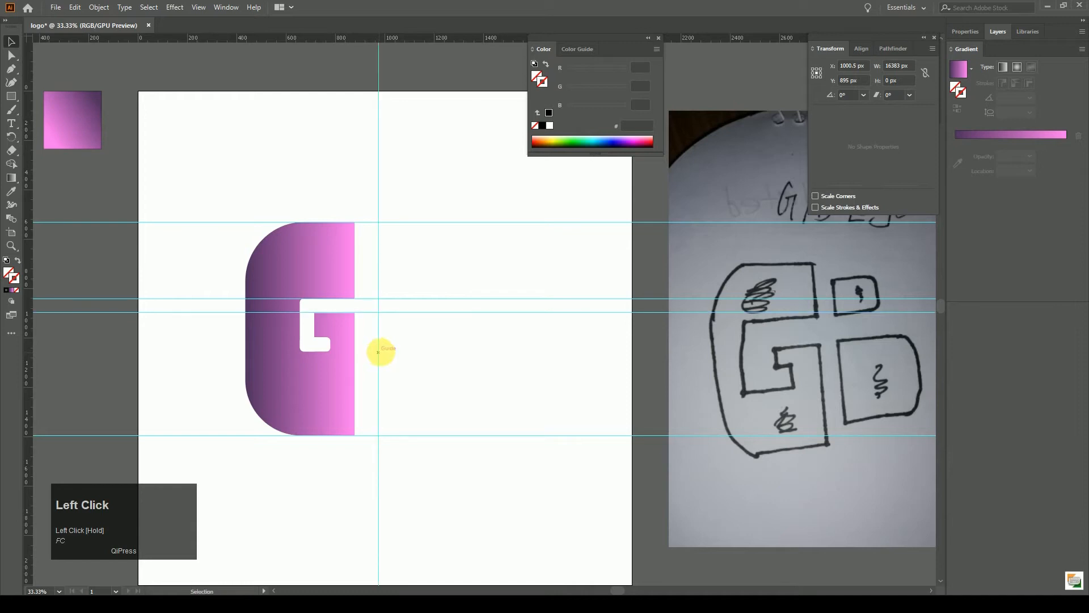
Draw a 202 × 146 px rectangle from the vertical guide above the white bar's upper guide, rounding its right corners about 53 and 48 px.
key(ctrl+=)
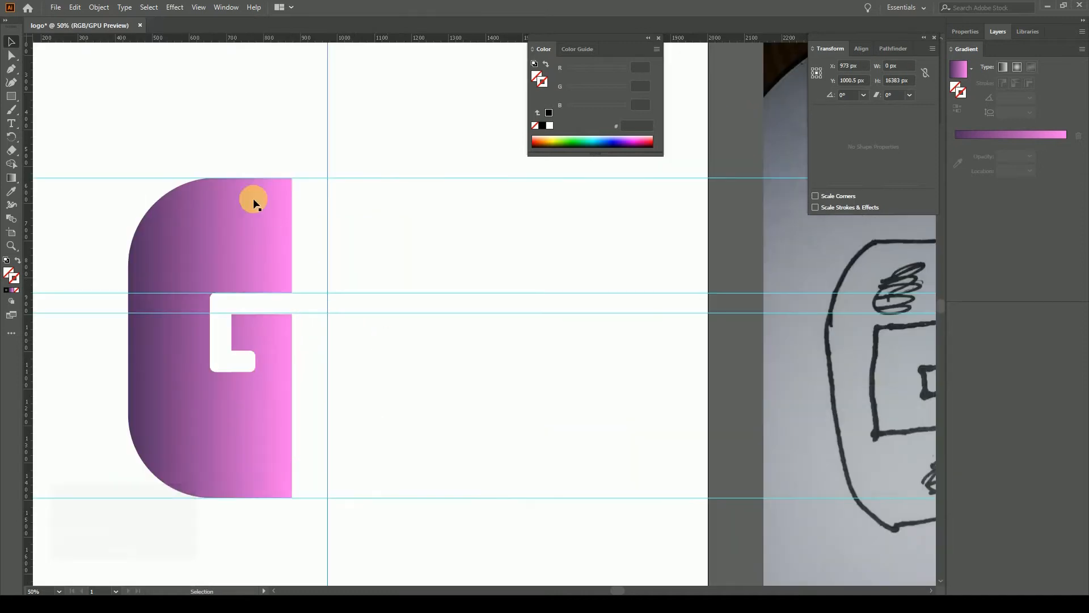
click(10, 96)
mouse_move(328, 239)
mouse_down()
mouse_move(352, 293)
mouse_move(406, 297)
mouse_up()
drag(395, 250, 381, 284)
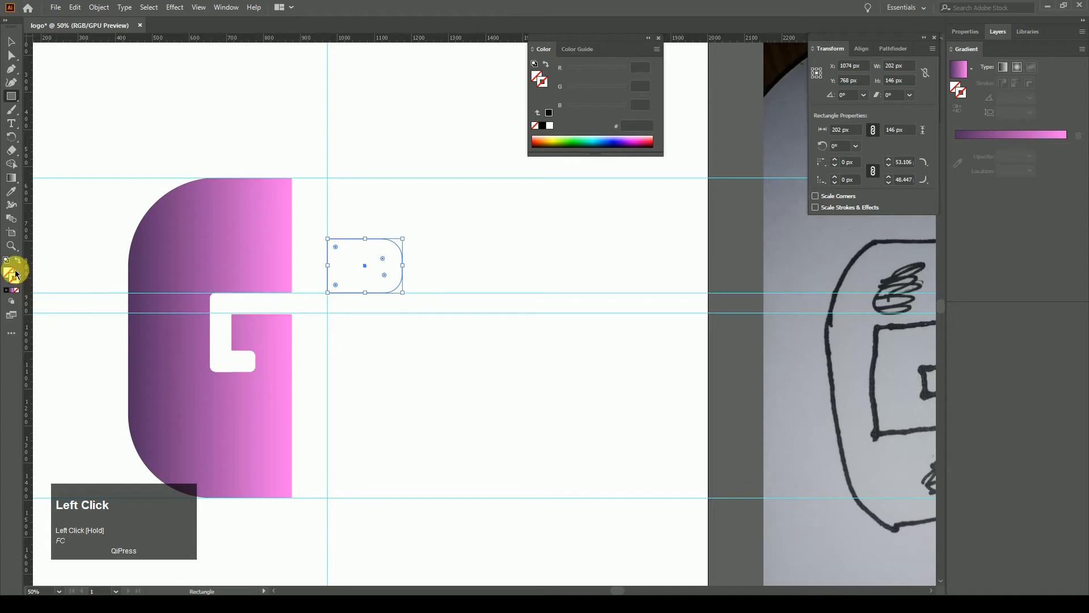
Fill the small rounded rectangle with the G shape's purple-to-pink gradient using the Eyedropper and deselect it.
click(11, 192)
click(214, 241)
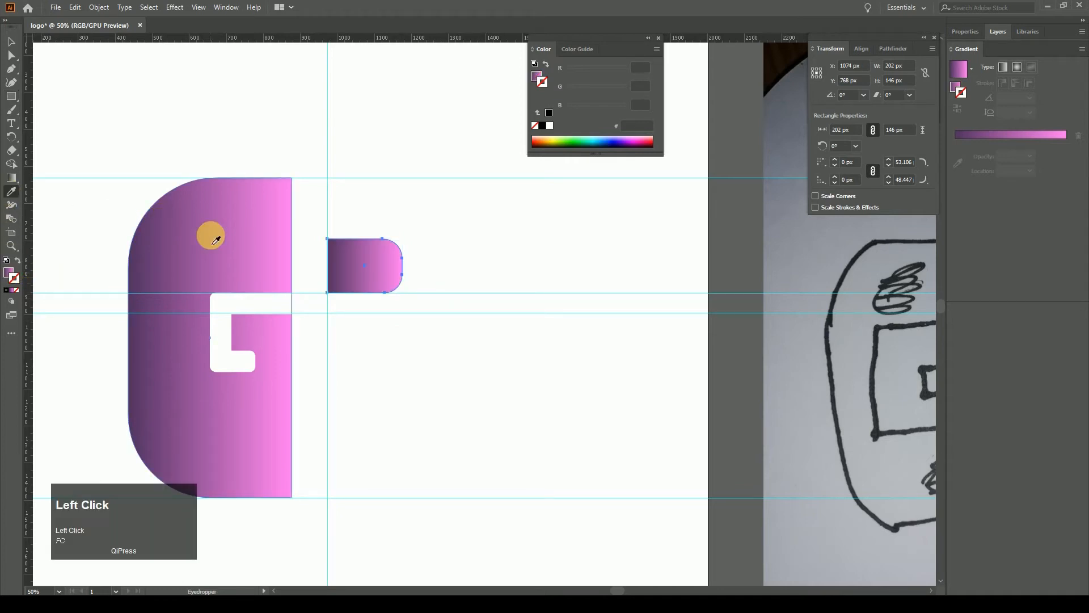
click(10, 41)
ctrl+click(170, 101)
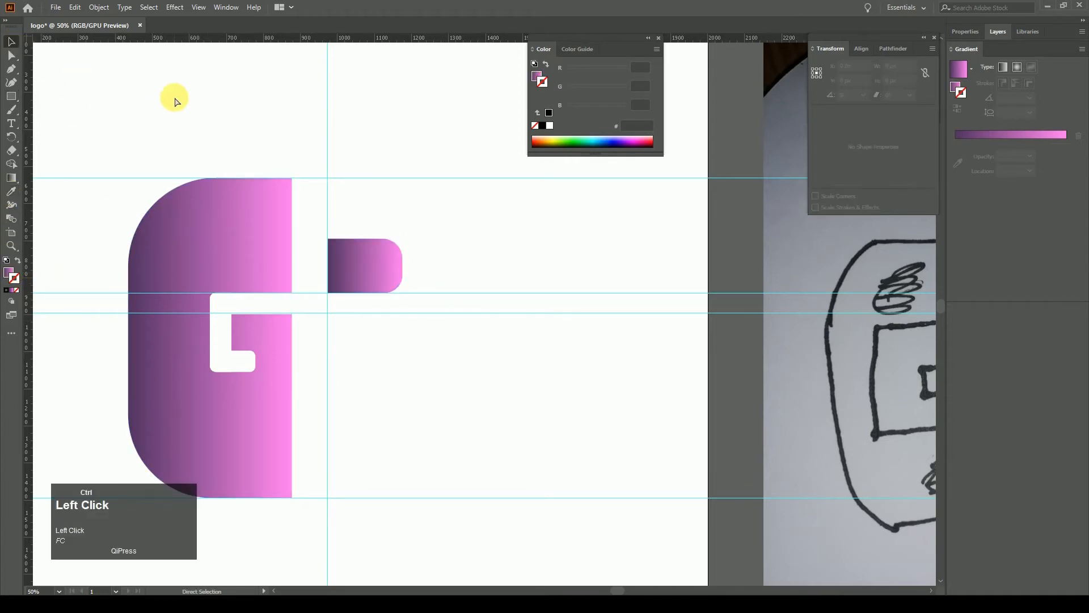
Try to change the direction of the large G shape's gradient with the Gradient tool.
key(ctrl+minus)
key(ctrl+minus)
key(ctrl+plus)
key(ctrl+plus)
click(184, 243)
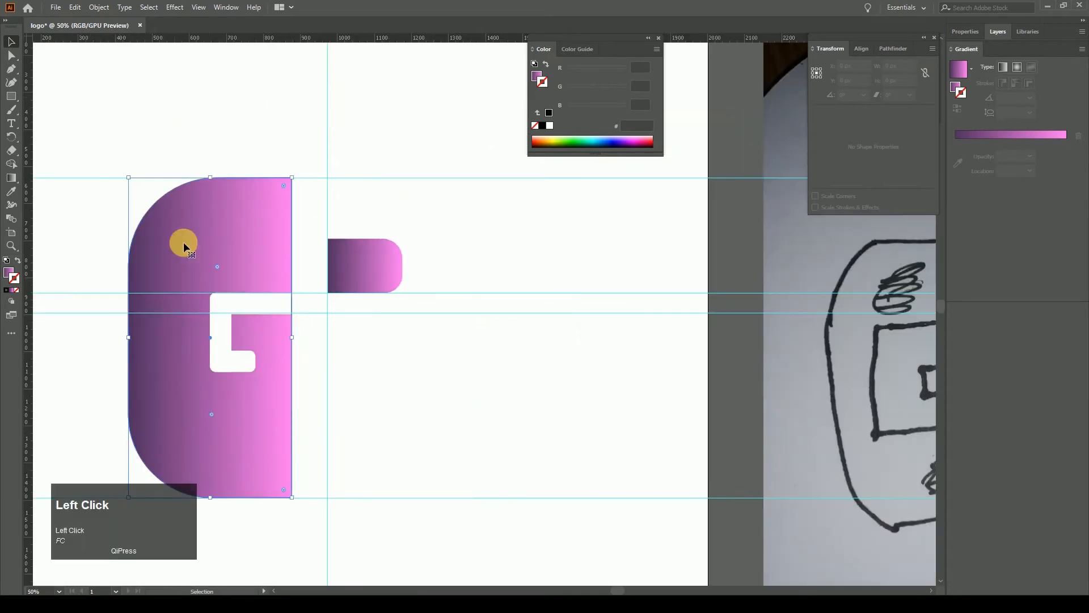
click(10, 195)
click(13, 179)
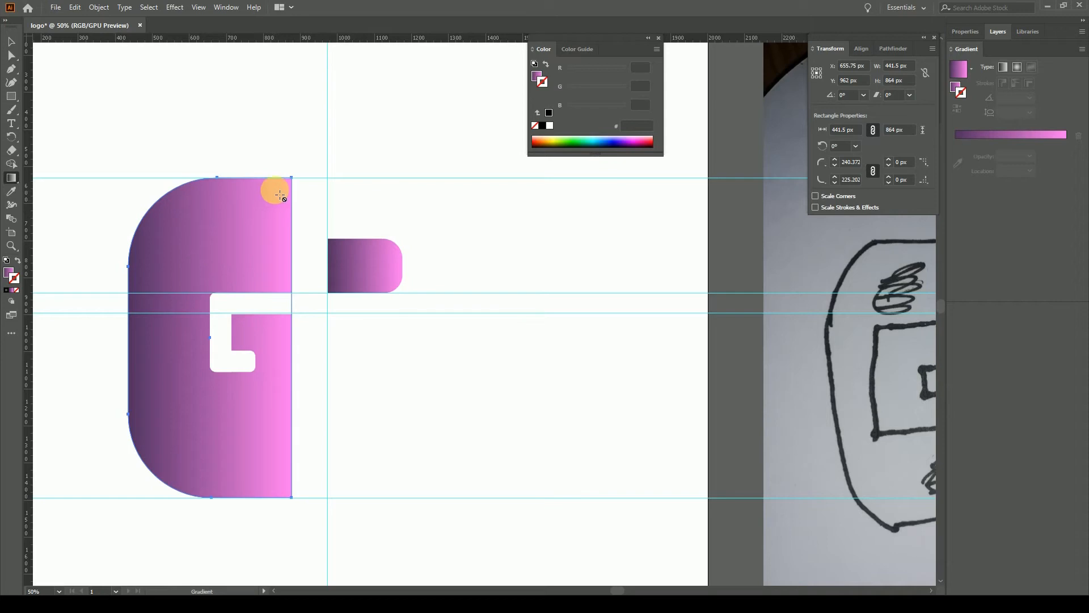
drag(264, 229, 244, 257)
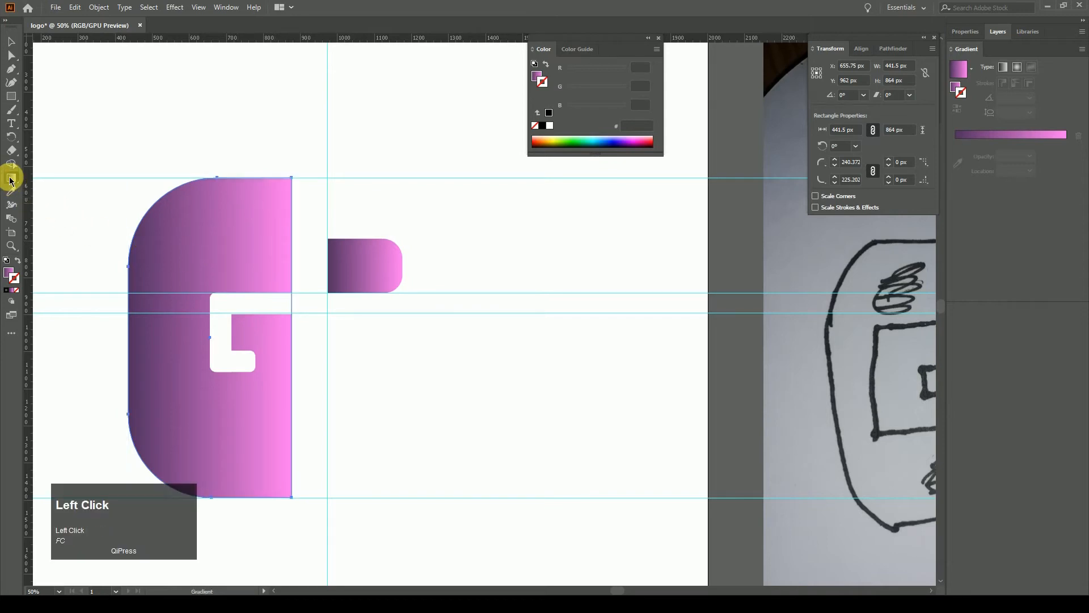
drag(267, 211, 273, 218)
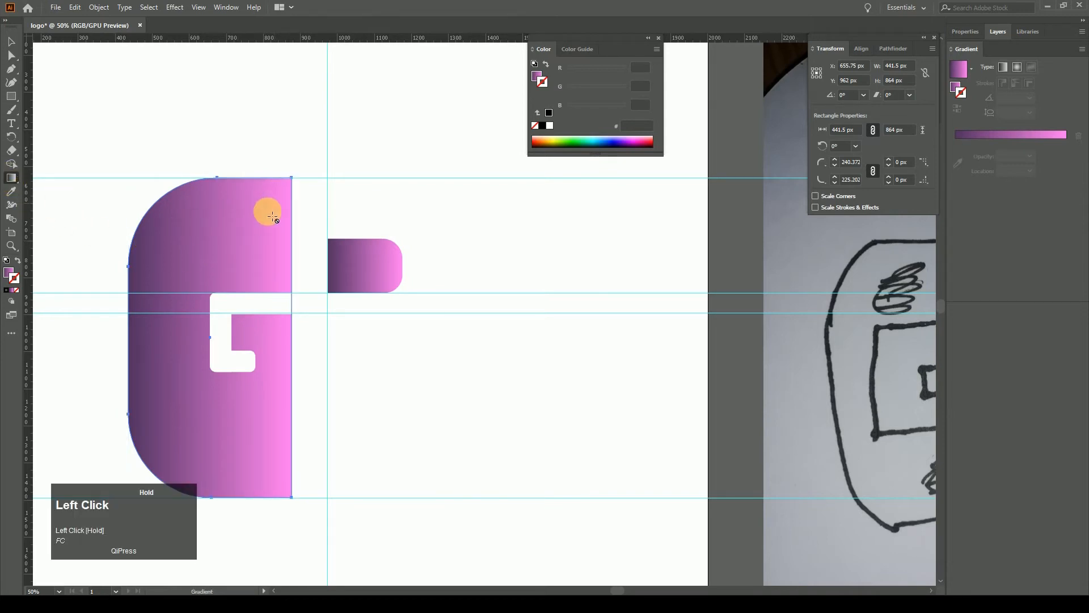
click(194, 316)
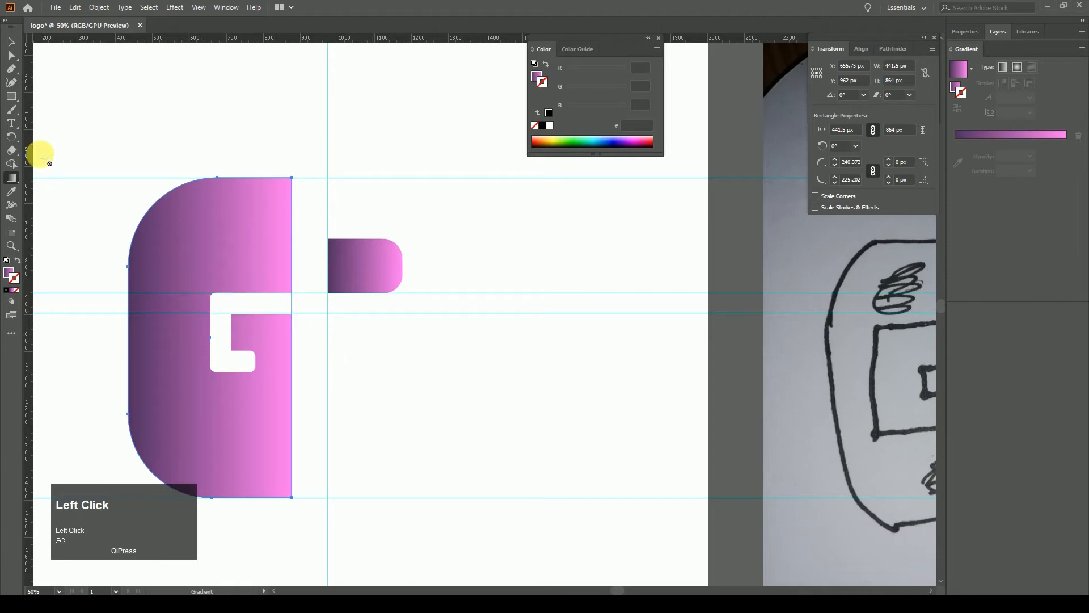
Try to redirect the large G shape's gradient diagonally from its upper right to its lower left with the Gradient tool.
click(10, 42)
double_click(242, 254)
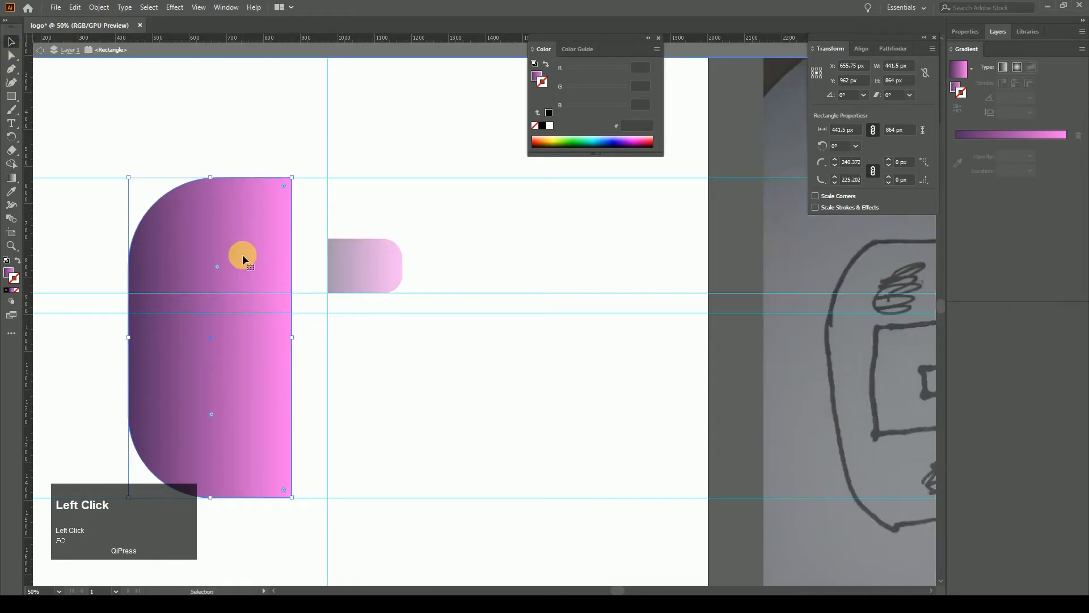
double_click(458, 360)
click(218, 261)
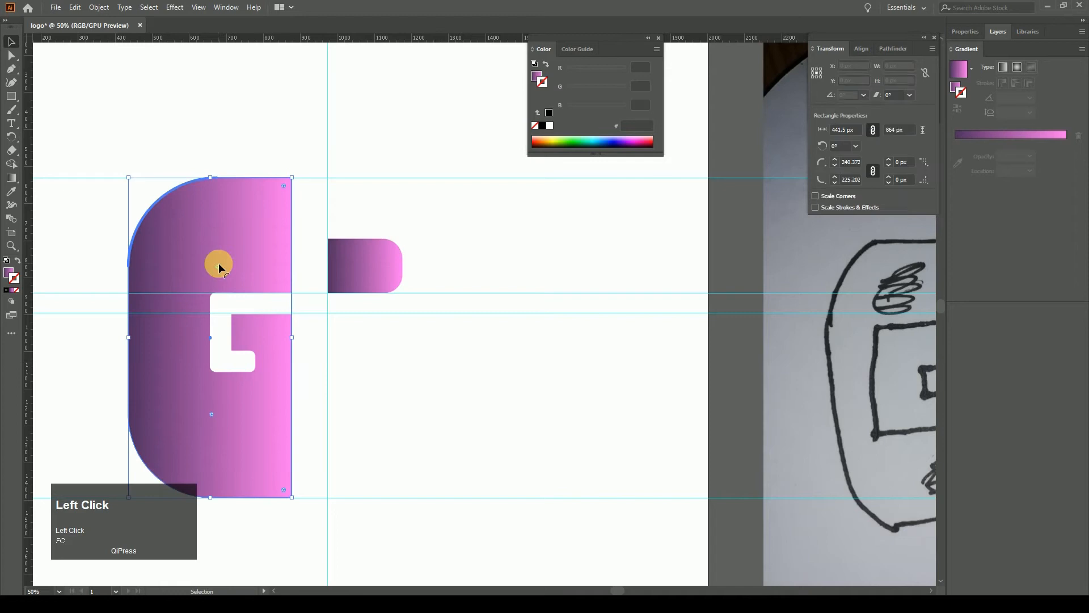
click(11, 178)
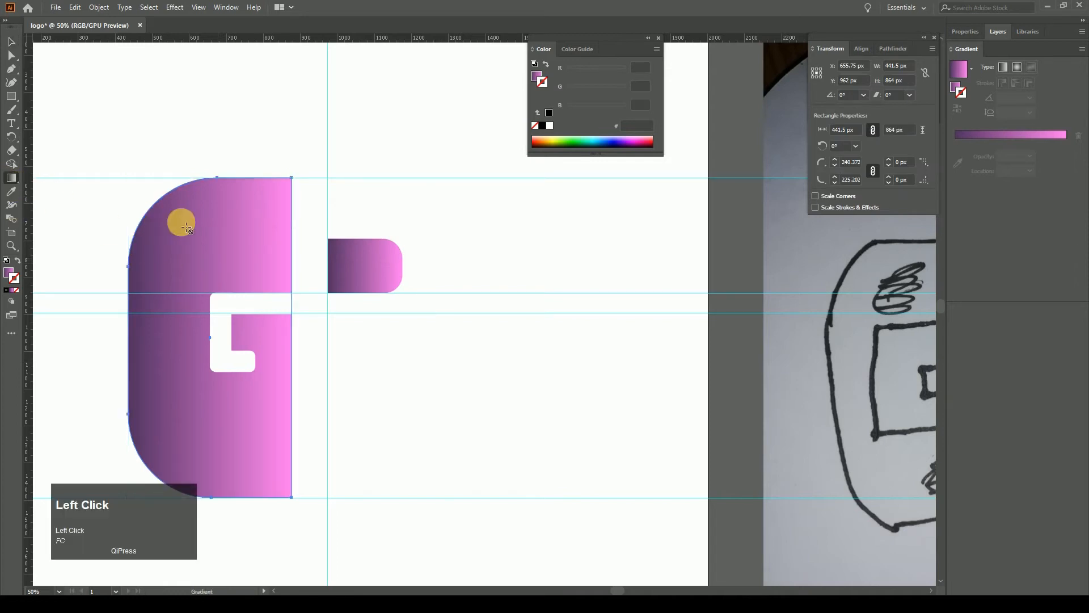
drag(282, 208, 166, 454)
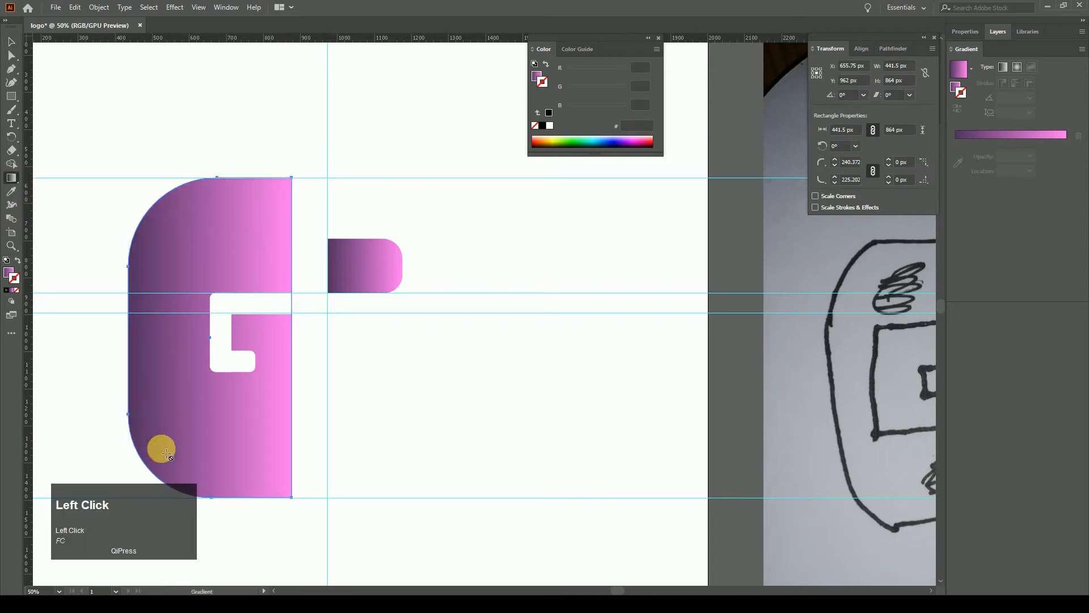
right_click(165, 452)
click(160, 400)
Try the Gradient tool on the small rounded rectangle of the B and deselect it.
click(11, 42)
click(554, 365)
click(352, 263)
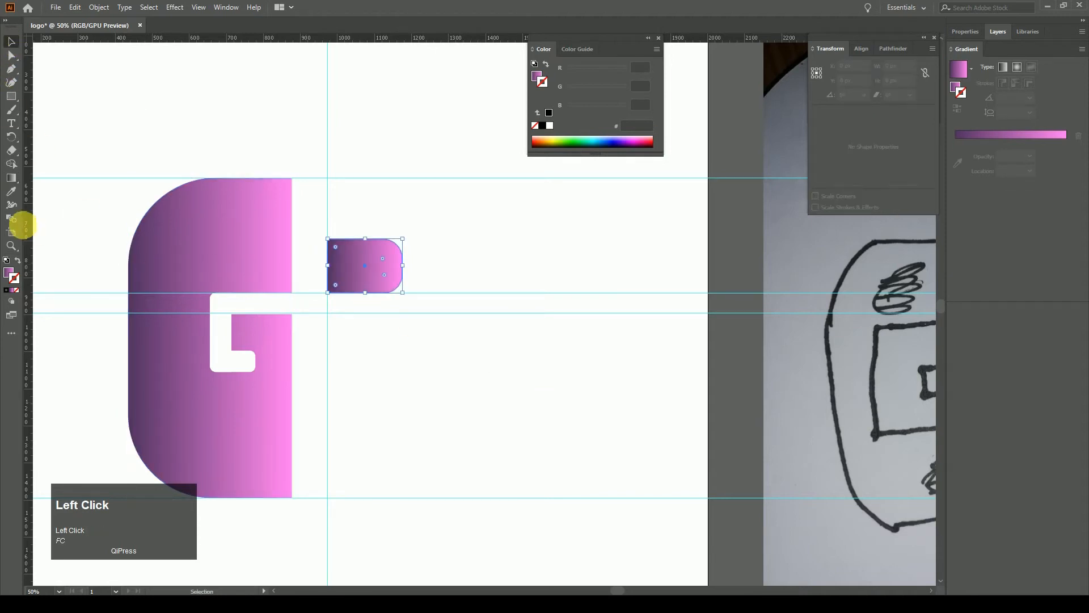
click(11, 177)
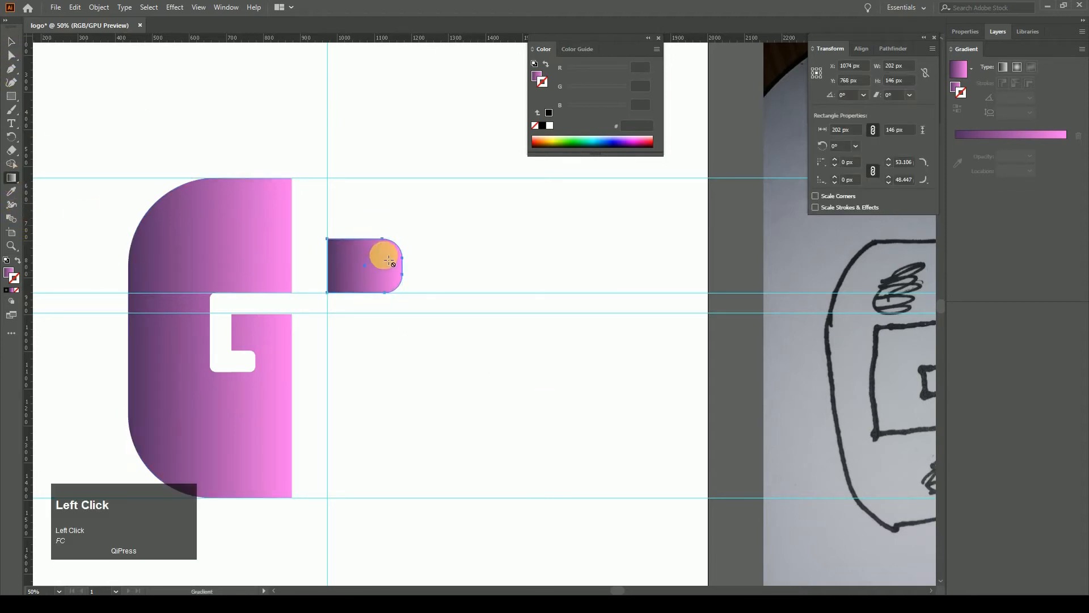
click(10, 42)
click(630, 414)
Draw a 329 × 291 px rectangle from the vertical guide, starting at the white bar's lower guide, below the small rounded block.
key(ctrl+minus)
key(ctrl+minus)
key(ctrl+plus)
key(ctrl+plus)
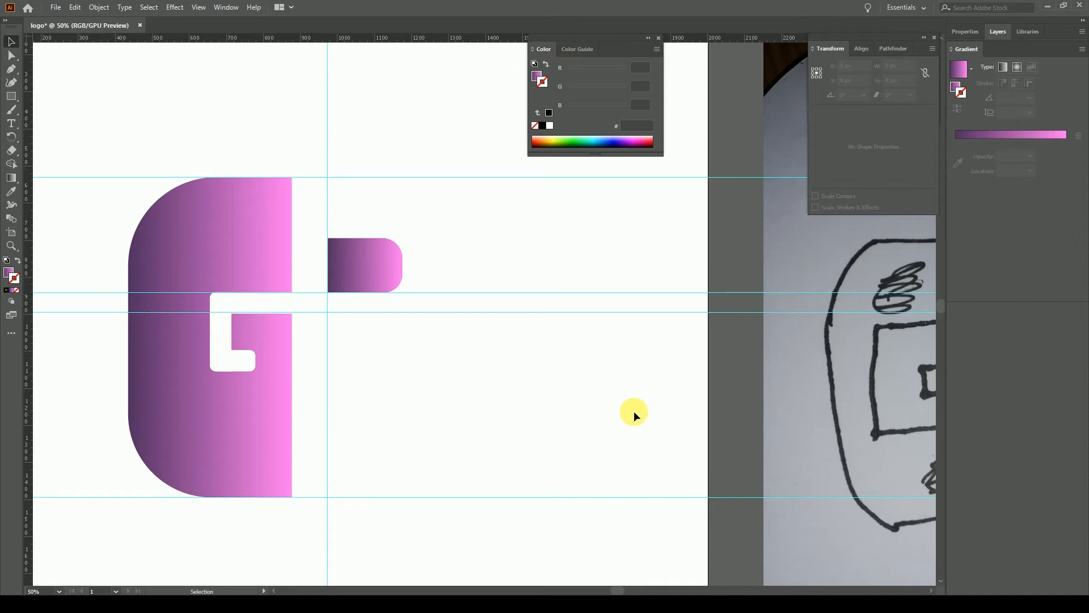
mouse_move(634, 411)
mouse_down()
mouse_move(622, 364)
mouse_move(504, 318)
mouse_up()
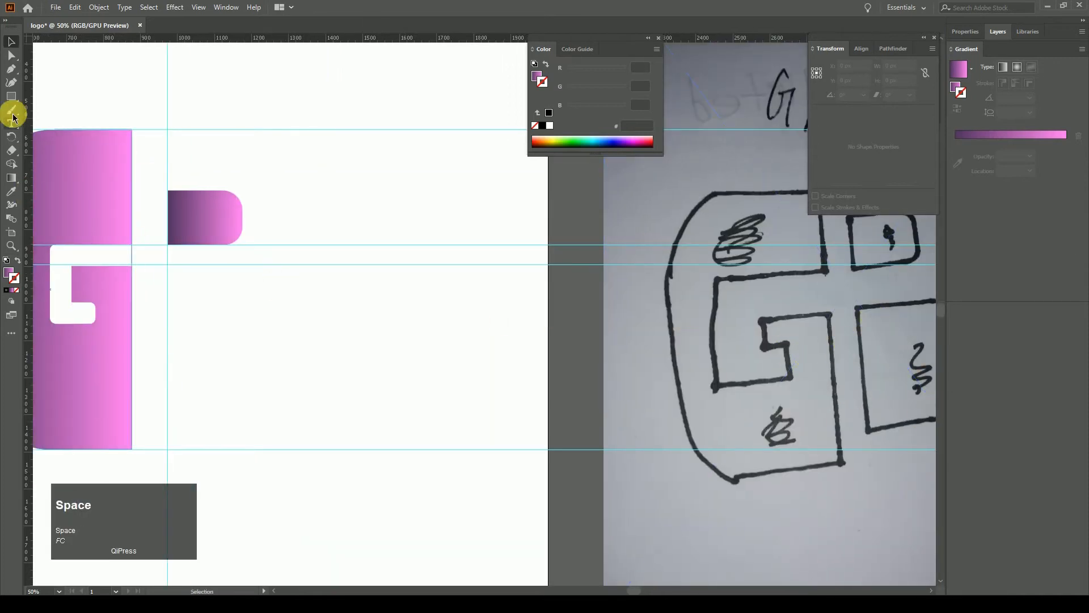
click(11, 96)
drag(169, 266, 290, 373)
Round the lower B block's right corners to about 123 and 134 px and deselect it.
click(281, 274)
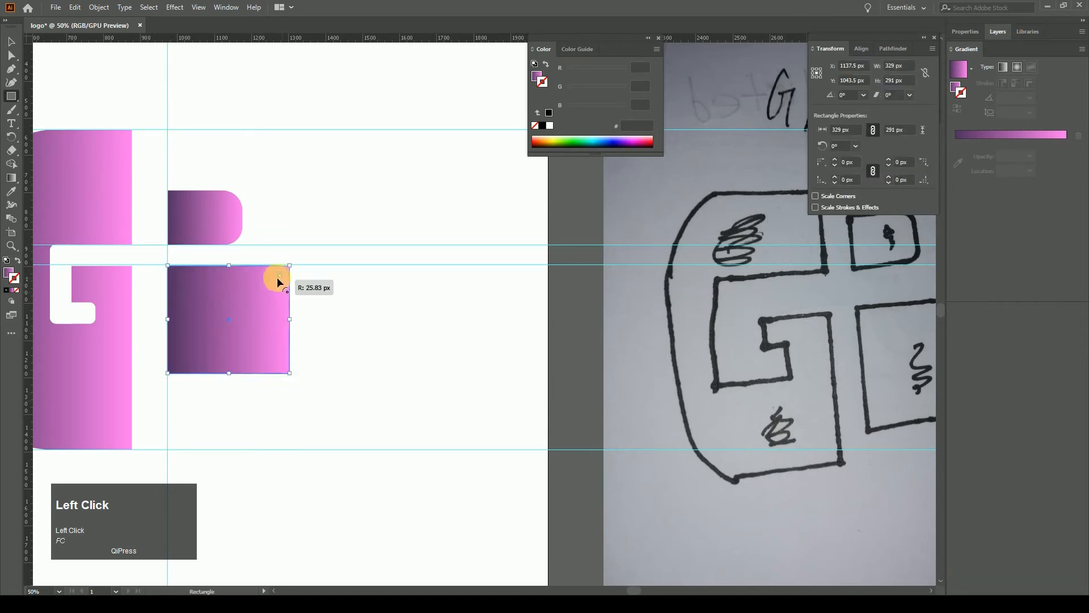
drag(257, 294, 225, 339)
key(ctrl+minus)
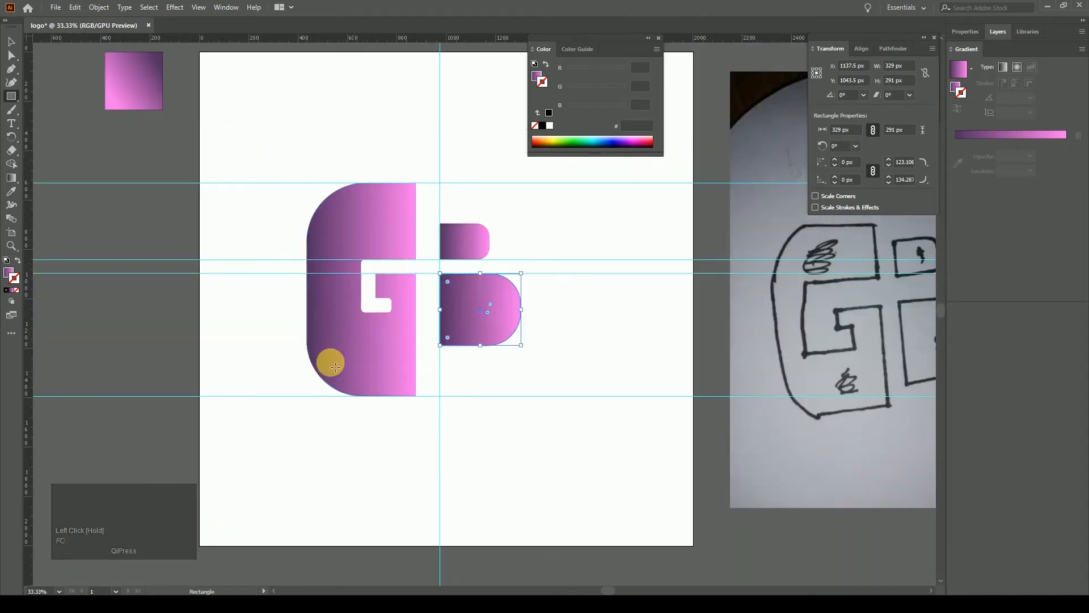
click(294, 162)
click(578, 328)
key(v)
click(501, 337)
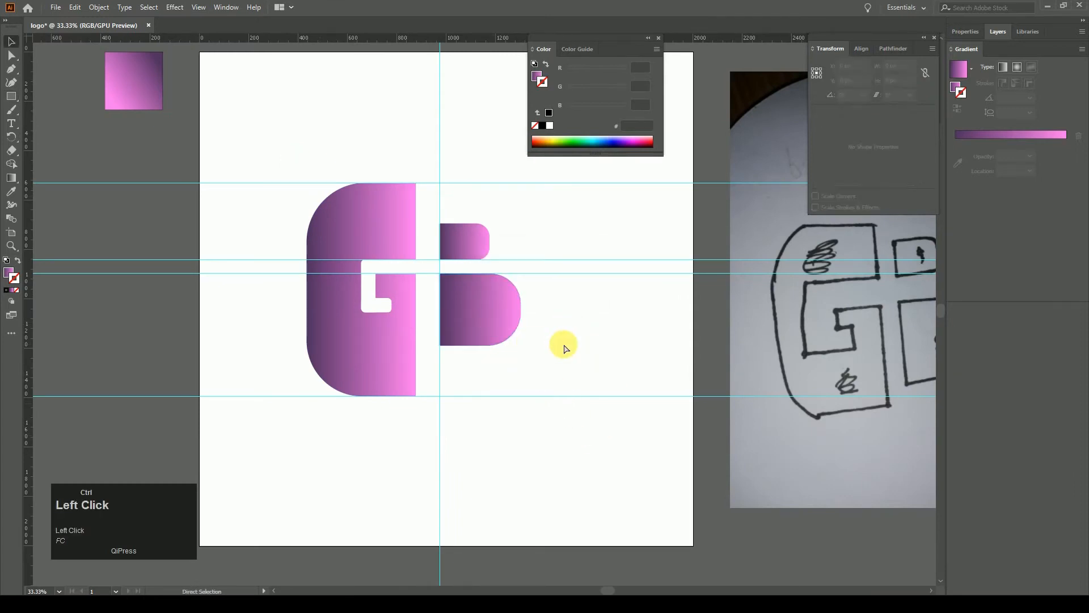
Examine the G and B shapes up close and beside the hand-drawn sketch.
key(ctrl+minus)
key(ctrl+minus)
key(ctrl+plus)
key(ctrl+plus)
key(ctrl+plus)
key(ctrl+plus)
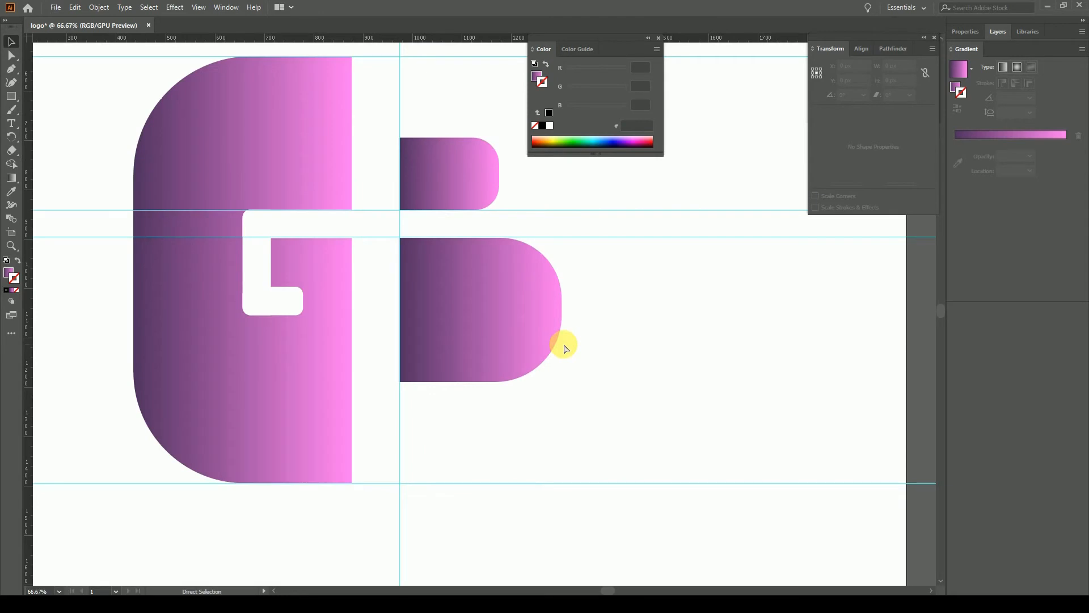
key(ctrl+plus)
key(ctrl+minus)
key(ctrl+minus)
key(ctrl+minus)
key(ctrl+minus)
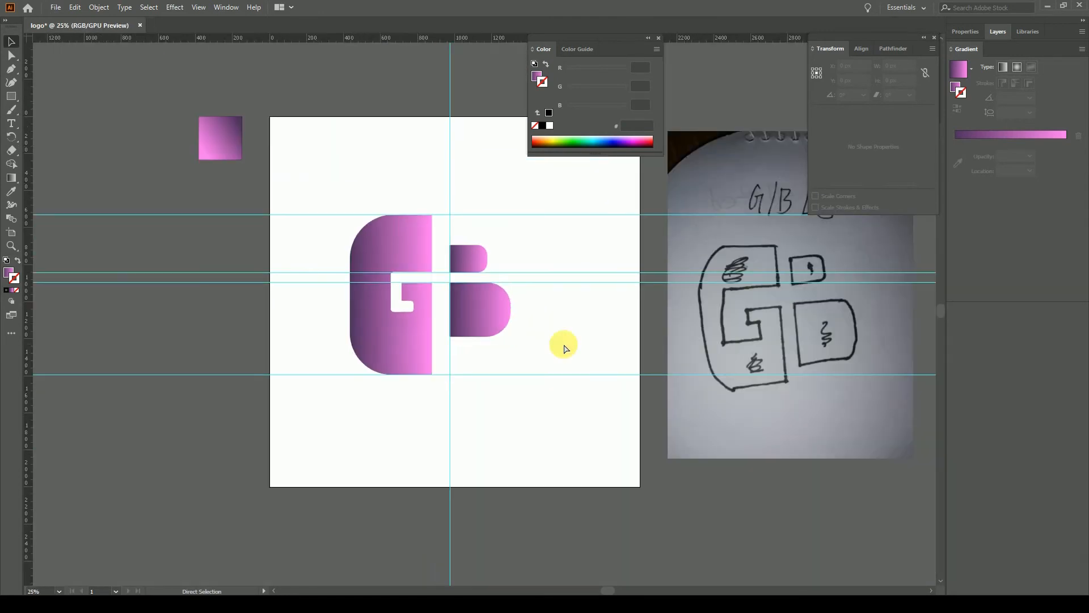
Group the two rounded blocks of the B and deselect them.
key(ctrl+plus)
key(ctrl+plus)
click(454, 294)
shift+click(458, 219)
right_click(459, 219)
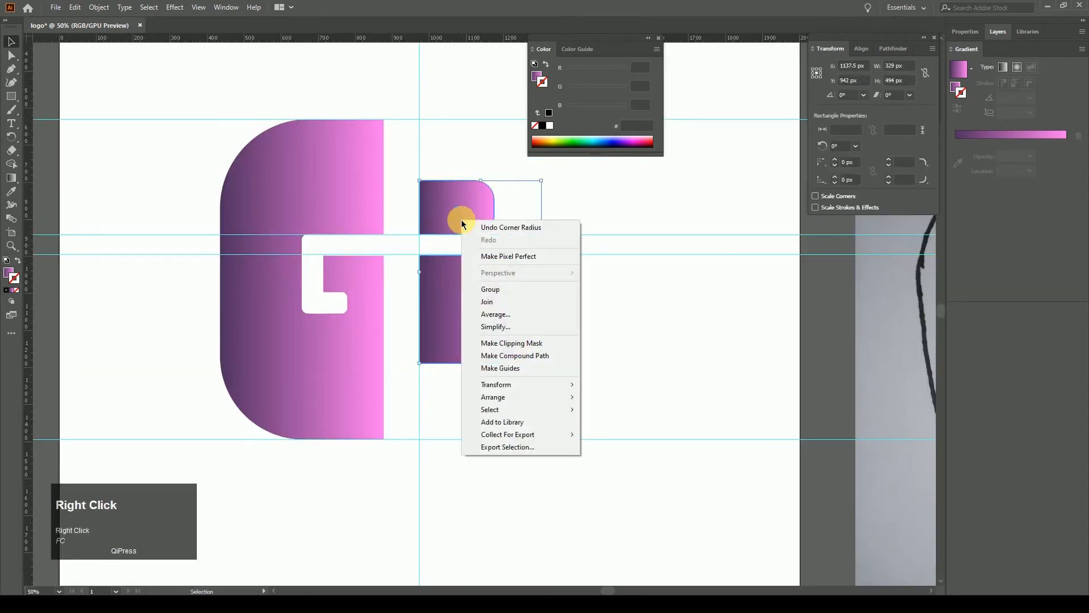
click(506, 289)
click(624, 393)
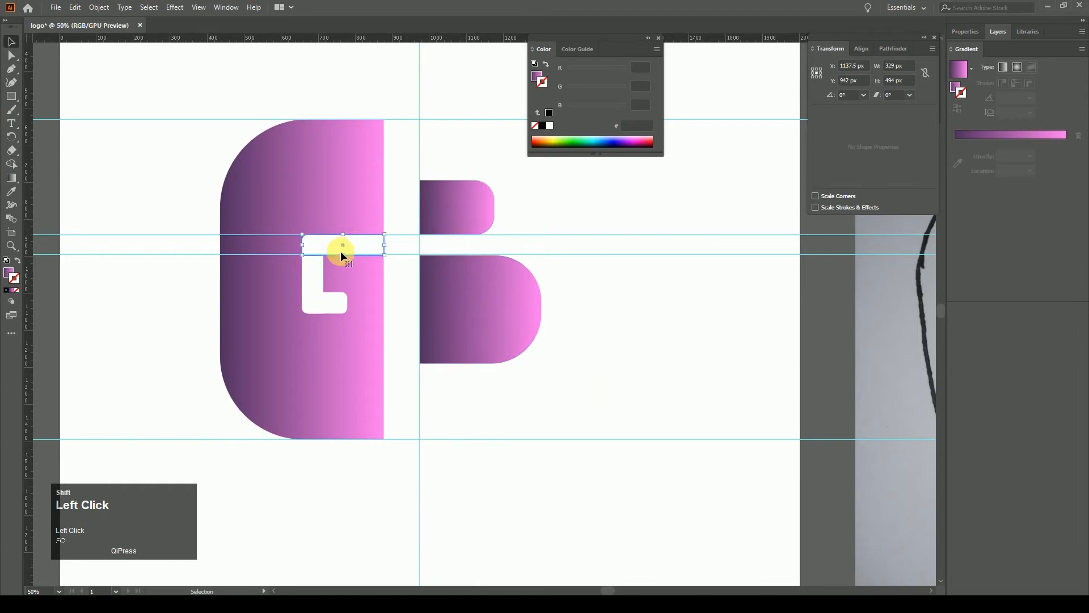
Group the large G shape together with its white cutout bars.
shift+click(322, 285)
right_click(338, 304)
click(357, 311)
click(452, 413)
click(362, 355)
shift+click(316, 283)
shift+right_click(315, 278)
right_click(327, 298)
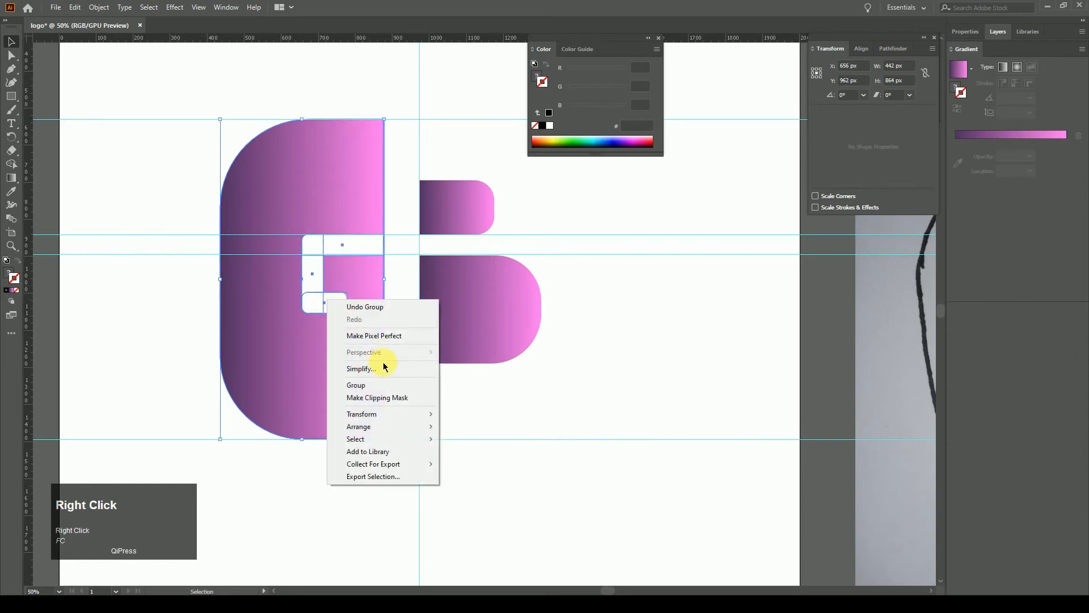
click(386, 383)
click(506, 485)
Apply the purple-to-pink gradient to the stroke of the grouped G.
key(ctrl+minus)
key(ctrl+minus)
key(ctrl+minus)
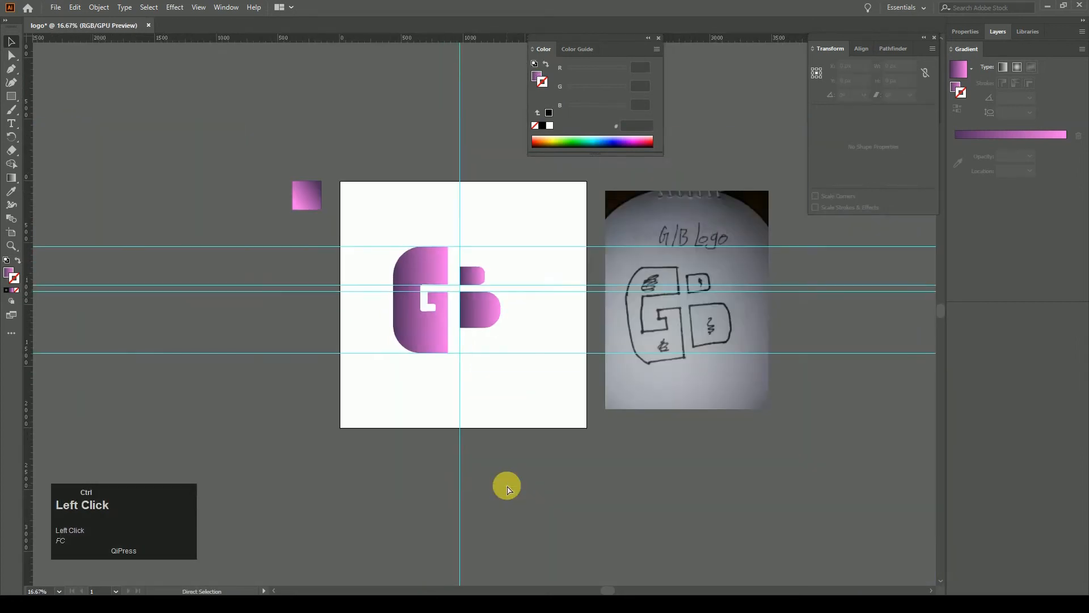
key(ctrl+plus)
key(ctrl+plus)
key(ctrl+plus)
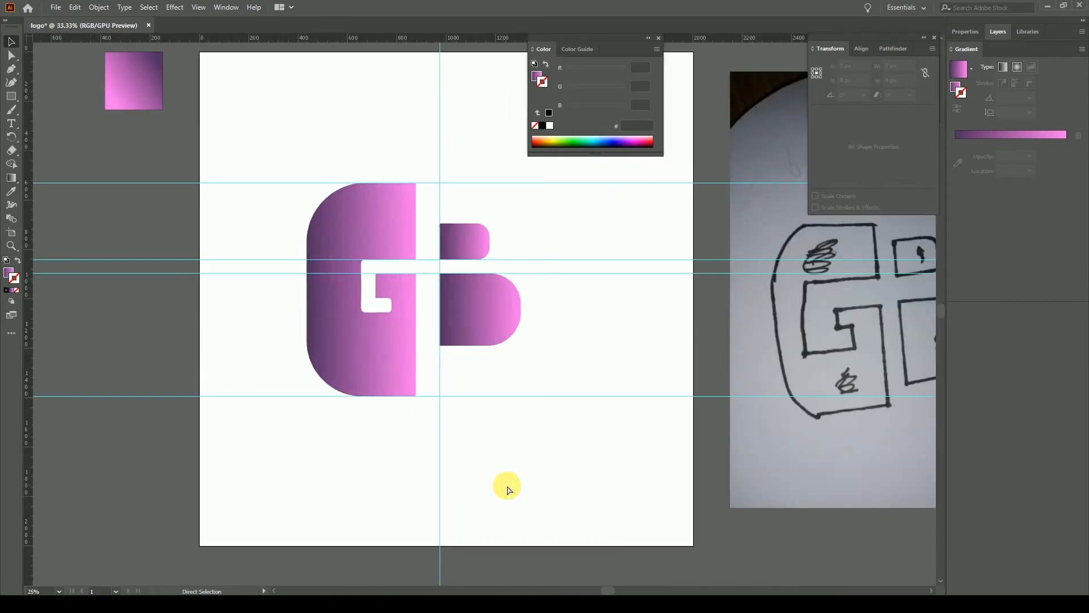
click(283, 376)
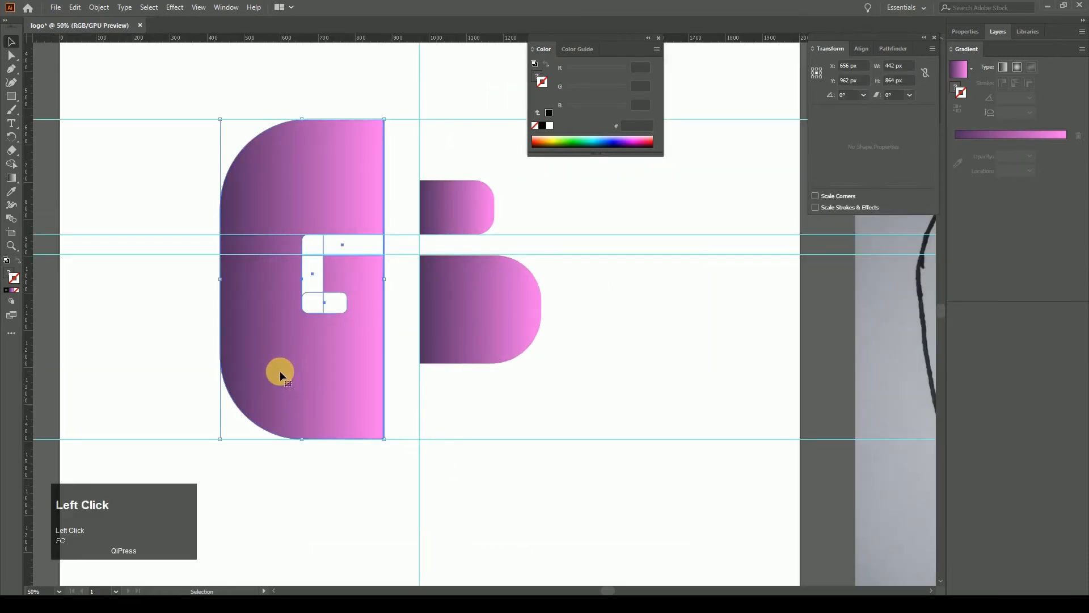
click(964, 67)
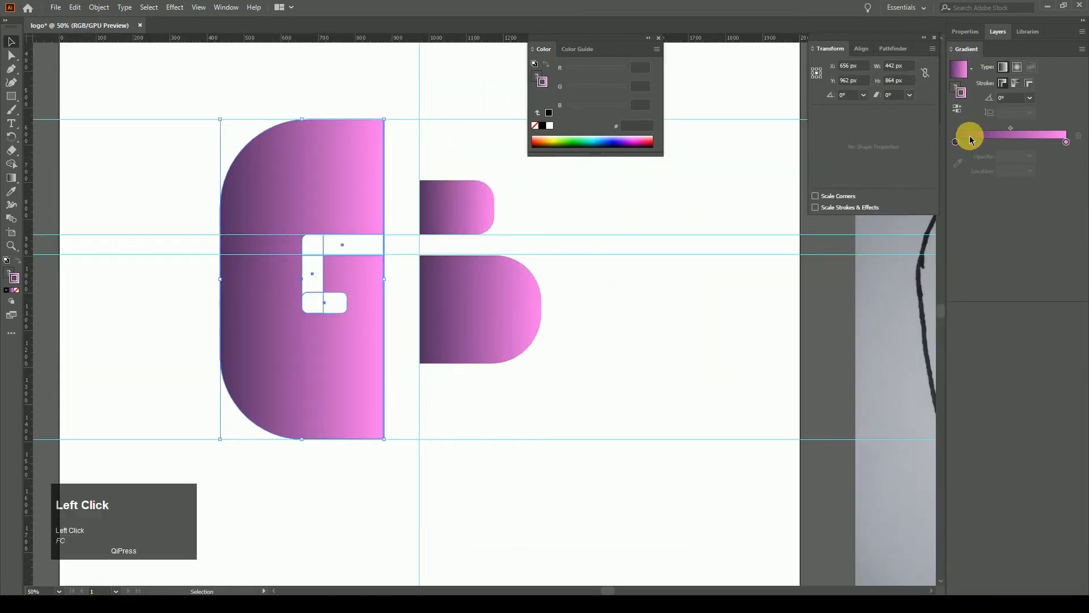
Make the G stroke's gradient start with a white stop at location 0% and deselect the group.
click(974, 144)
drag(990, 146, 931, 148)
click(720, 316)
click(347, 361)
click(638, 438)
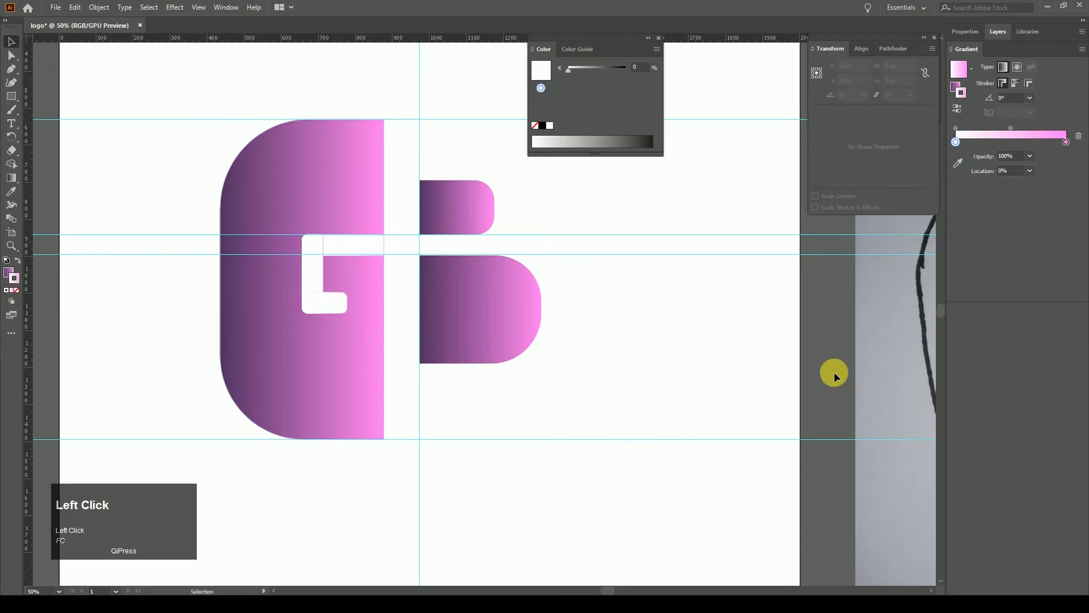
Remove the gradient stroke from the grouped G and deselect it.
key(ctrl+plus)
key(ctrl+plus)
key(ctrl+plus)
key(space)
drag(234, 341, 429, 419)
click(158, 234)
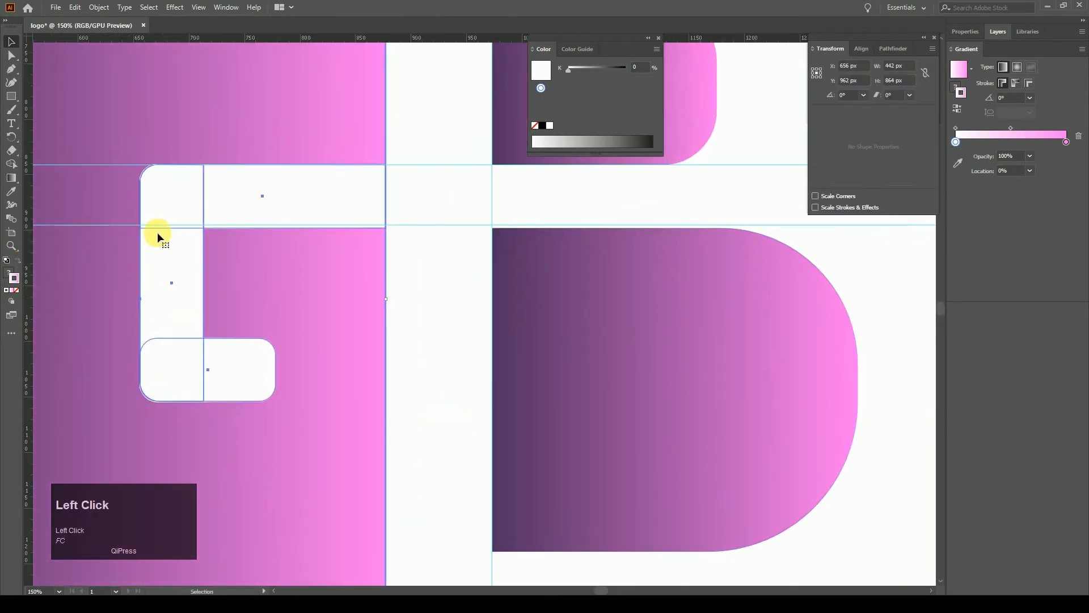
double_click(17, 277)
click(16, 290)
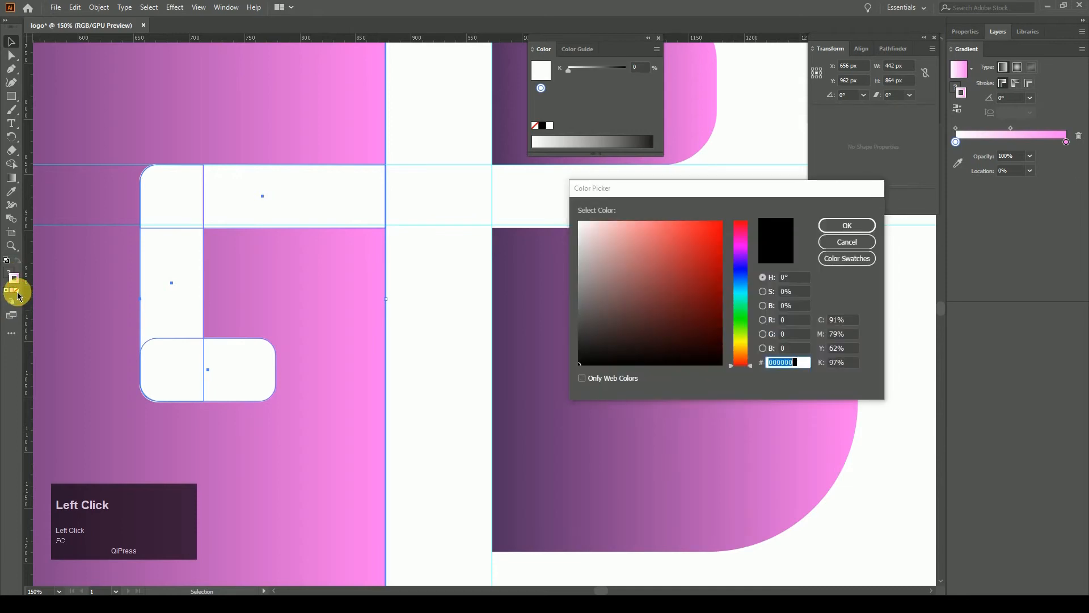
click(830, 243)
click(16, 290)
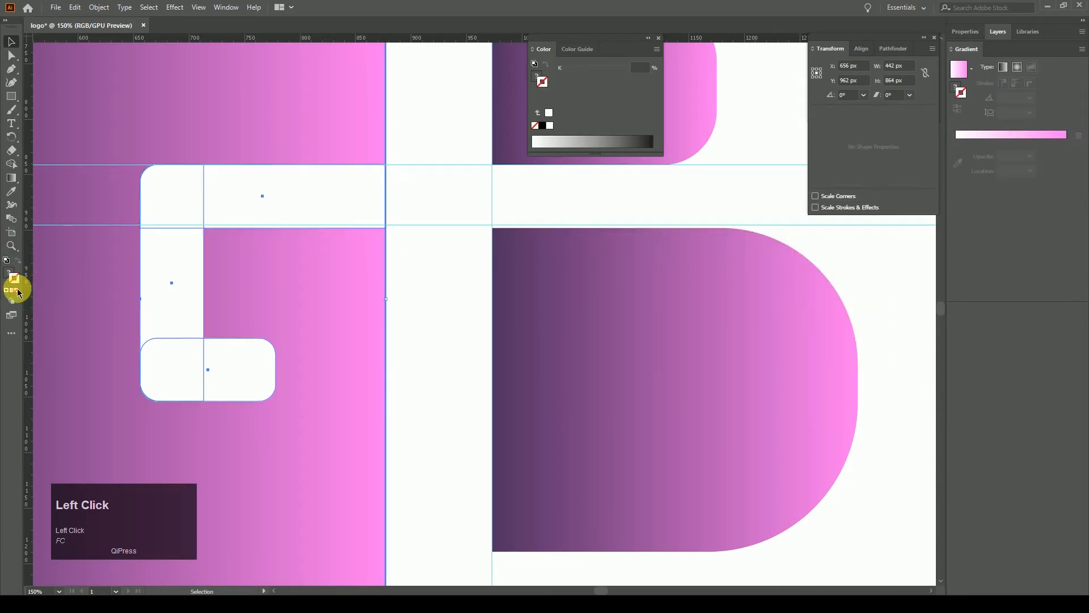
click(455, 298)
Ungroup the two rounded blocks of the B.
key(ctrl+0)
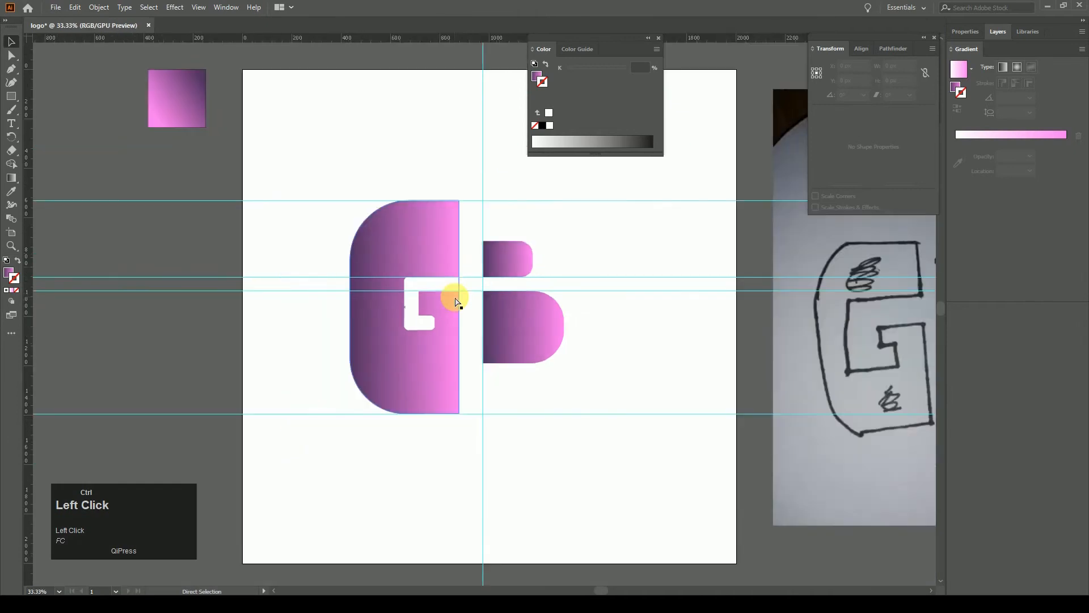
key(a)
key(ctrl+1)
key(v)
click(509, 298)
right_click(542, 308)
click(584, 368)
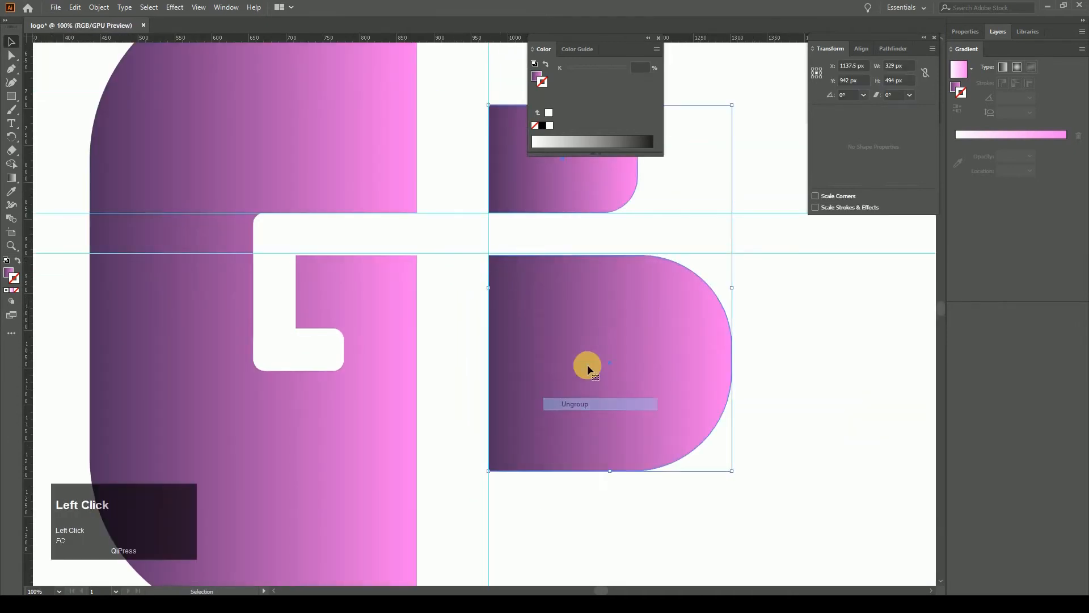
Nudge both B blocks down until their combined Y position is 959 px.
key(Down)
key(Down)
key(Down)
key(Down)
key(Down)
key(Down)
key(Down)
key(Down)
key(Down)
key(Down)
key(Down)
key(Down)
key(Down)
key(Down)
Move both B blocks straight up to a combined Y position of 933 px.
right_click(541, 188)
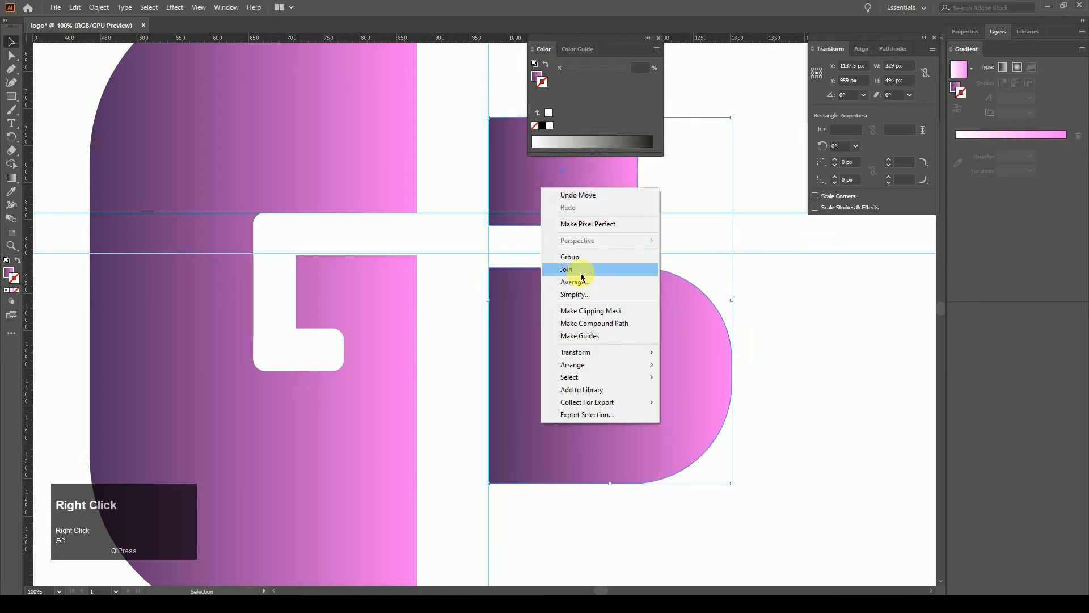
click(567, 348)
drag(567, 347, 566, 314)
right_click(566, 315)
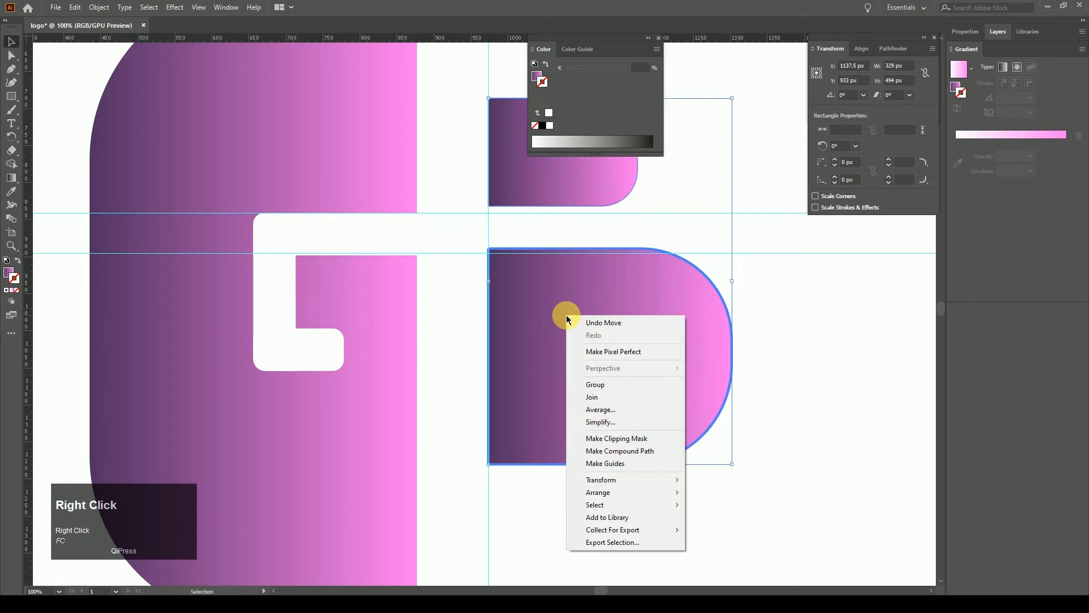
Isolate the lower B block, nudge it down to Y 1055.5 px and leave isolation.
double_click(520, 314)
key(Down)
key(Down)
key(Down)
key(Down)
key(Down)
key(Down)
key(Down)
key(Down)
key(Down)
key(Down)
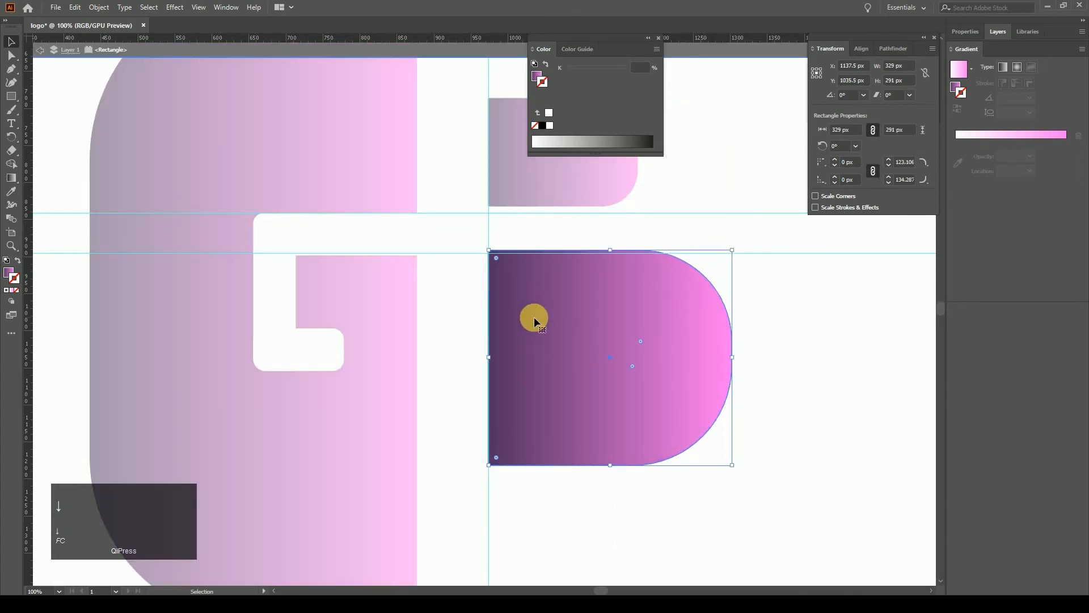
key(Down)
key(Down)
key(Down)
key(Down)
key(Down)
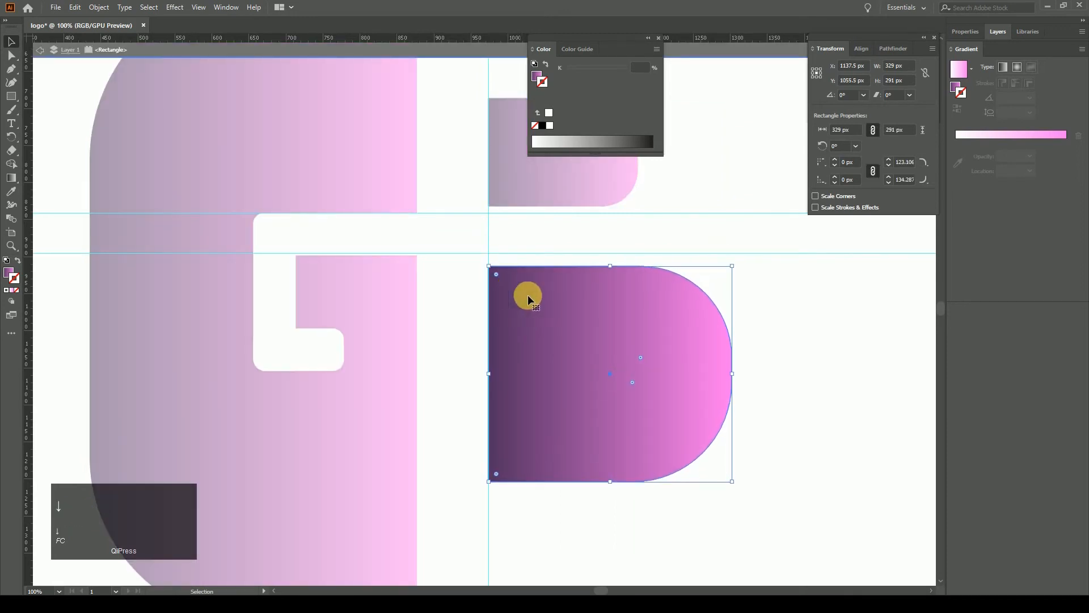
click(763, 312)
double_click(768, 268)
Lower the white bar's lower horizontal guide to the upper edge of the lower B block.
click(340, 264)
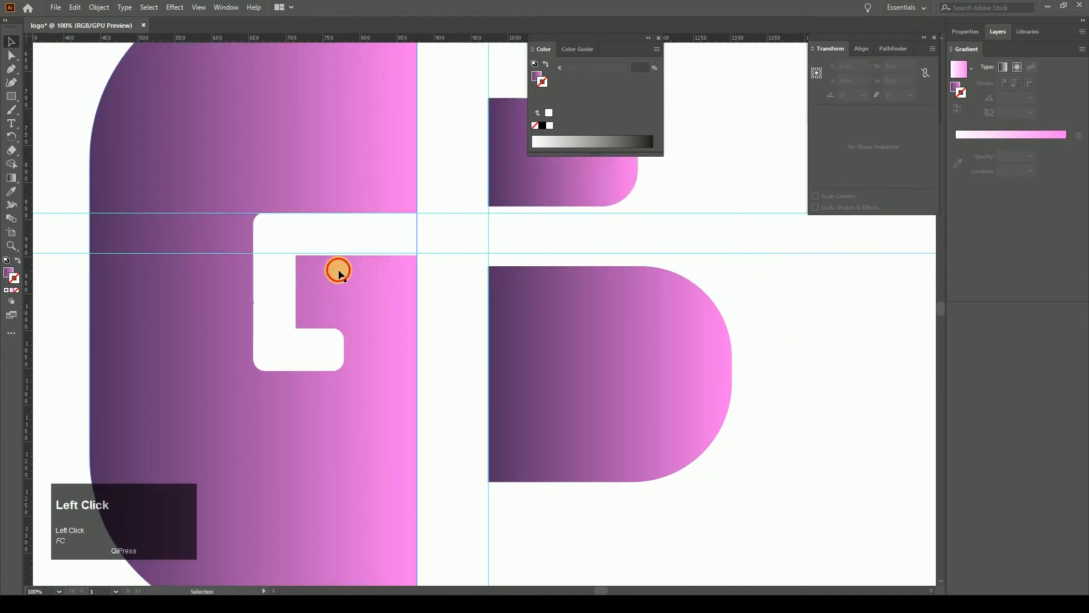
drag(497, 253, 498, 266)
Ungroup the G so that its large shape and white cutout bars are separate objects.
right_click(358, 250)
click(401, 330)
click(386, 298)
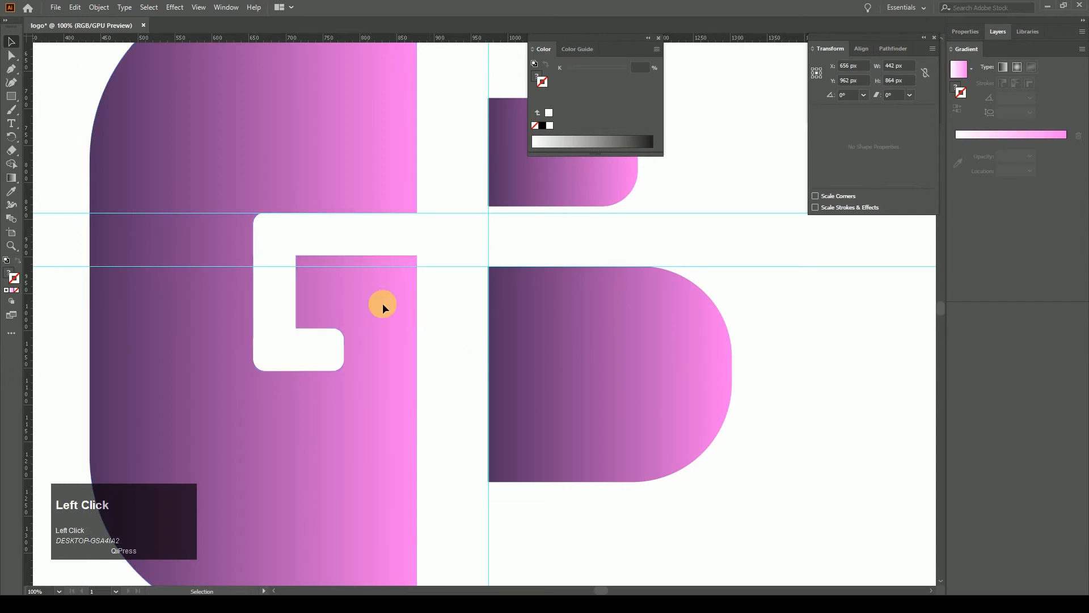
right_click(365, 308)
click(374, 245)
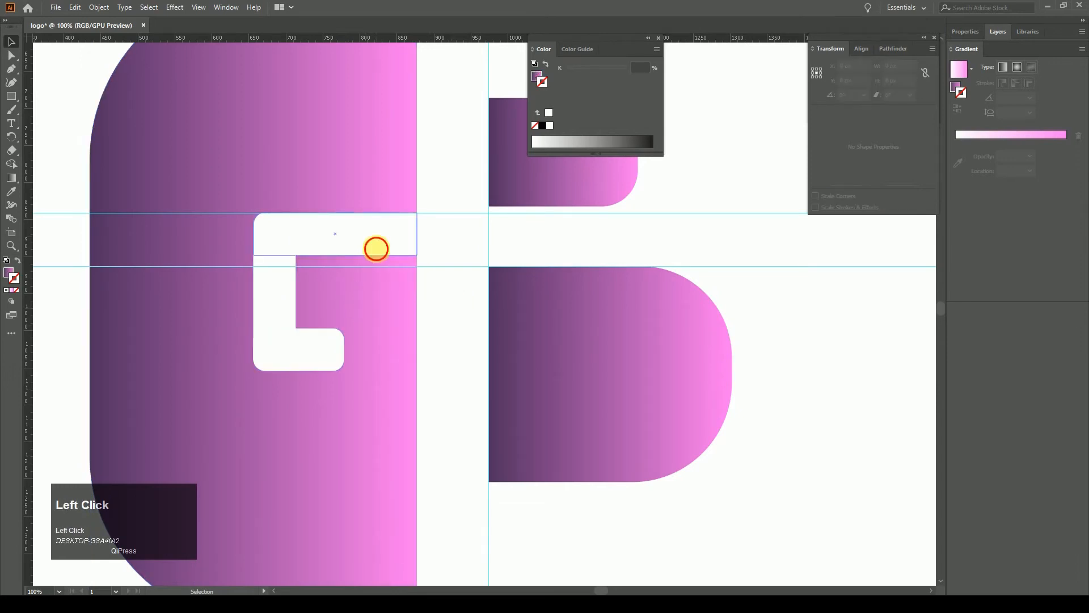
right_click(375, 246)
click(423, 346)
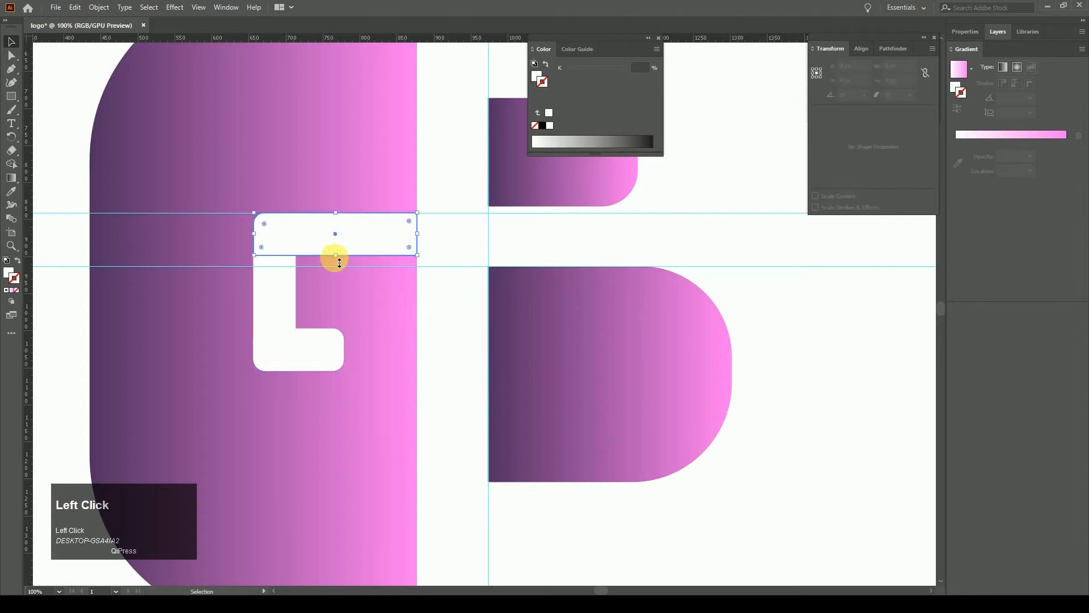
Thicken the G's white cutout, stretching the top bar down to the lowered guide and extending the vertical bar and foot to the right.
click(291, 291)
drag(291, 292, 307, 296)
click(335, 348)
drag(343, 349, 357, 352)
click(452, 359)
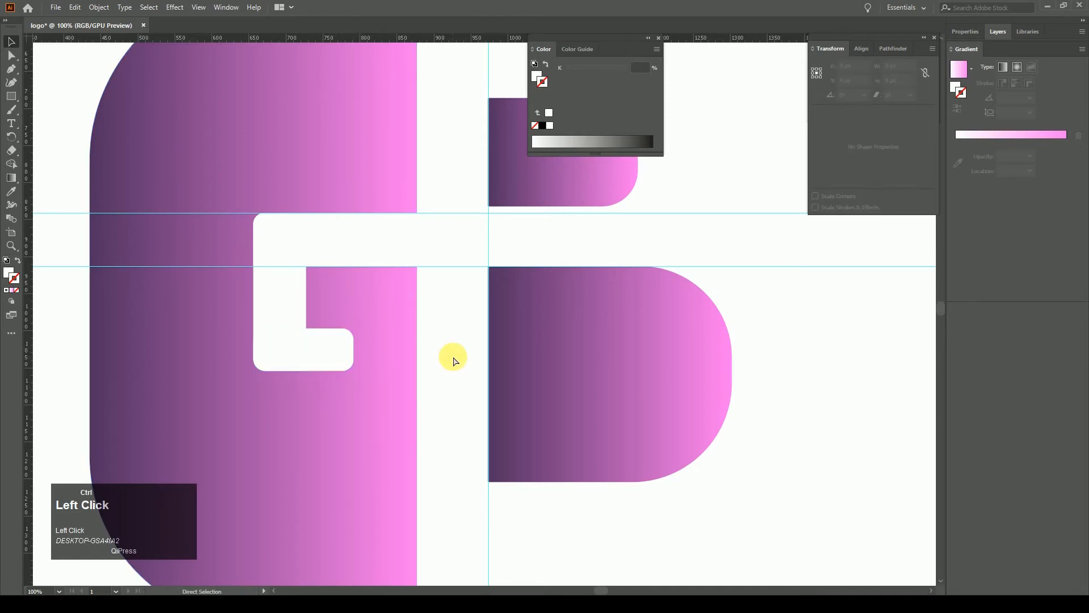
Adjust the inner right edge of the vertical bar in the G's white cutout.
key(ctrl+minus)
key(ctrl+minus)
key(ctrl+plus)
key(ctrl+plus)
key(ctrl+plus)
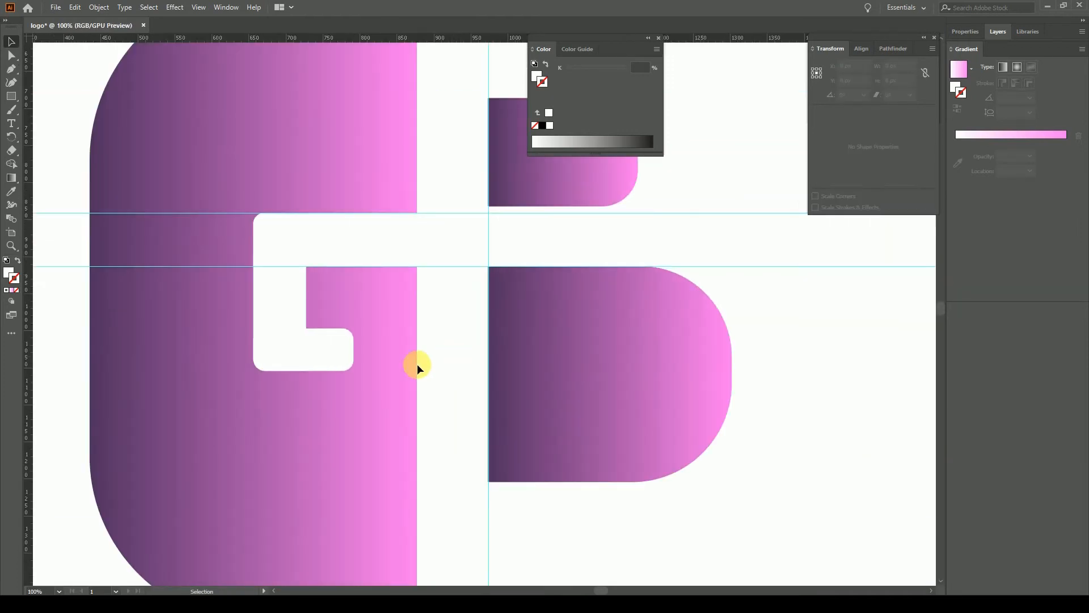
click(299, 342)
drag(304, 328, 313, 326)
click(460, 353)
Group the G's large gradient shape with its white cutout bars.
key(ctrl+minus)
key(ctrl+minus)
key(ctrl+minus)
key(ctrl+minus)
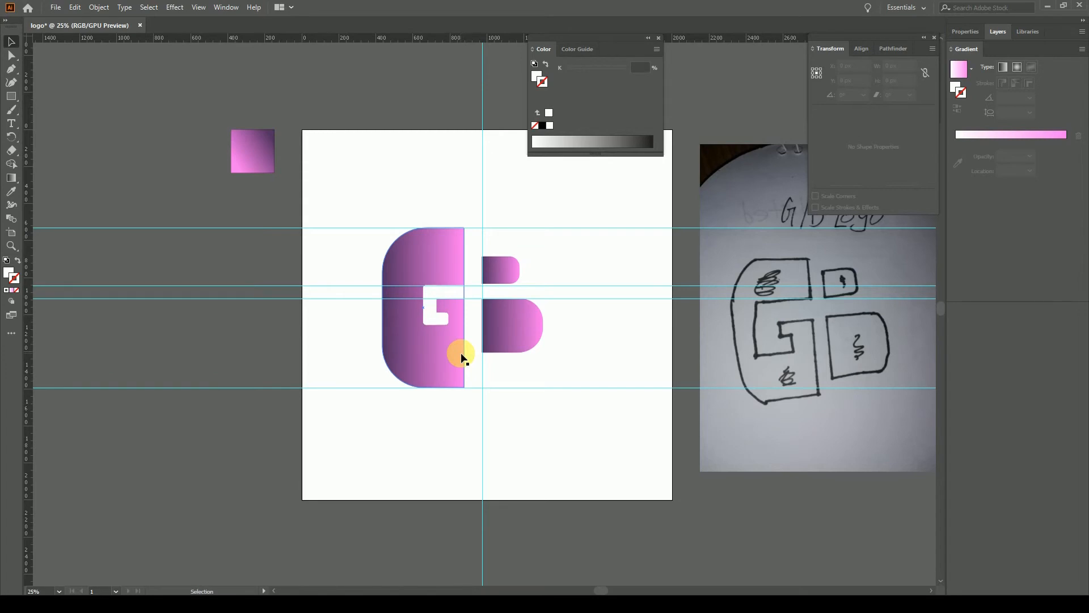
key(ctrl+alt+e)
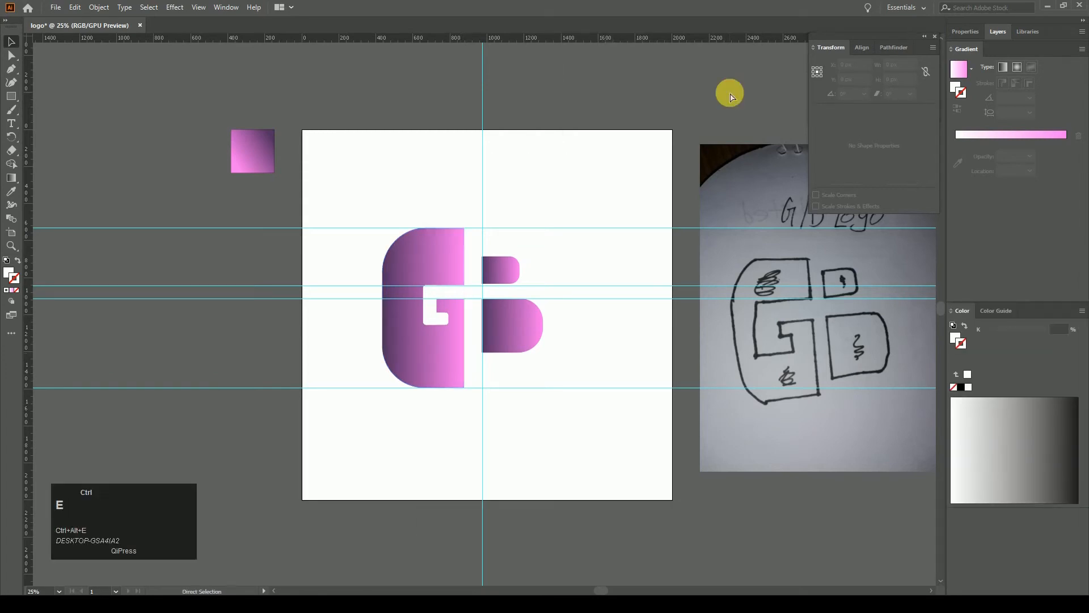
key(ctrl+alt+e)
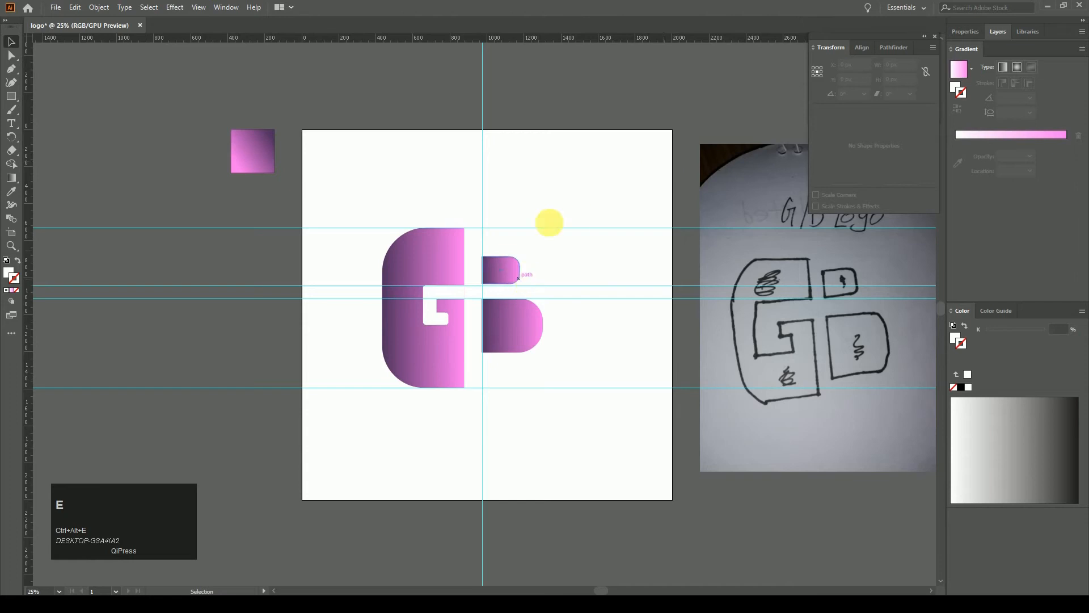
click(438, 243)
shift+click(441, 292)
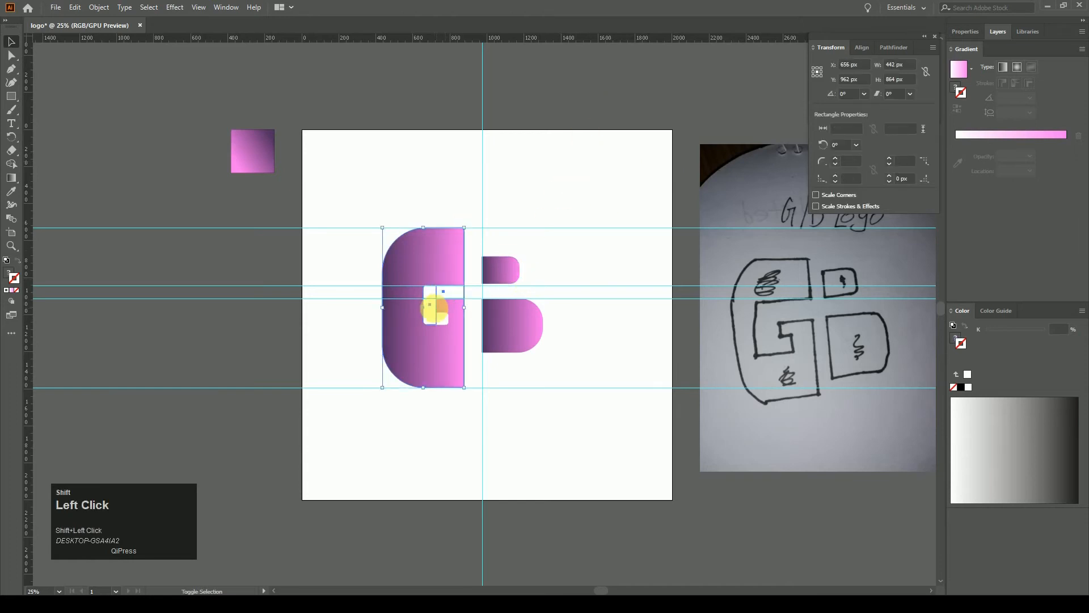
right_click(443, 321)
click(486, 406)
click(564, 401)
Group the B's upper and lower blocks together.
click(515, 328)
shift+click(505, 263)
right_click(499, 261)
click(539, 339)
Scale the whole logo, G and B together, down to about 781 × 778 px from its lower-right corner.
shift+click(405, 349)
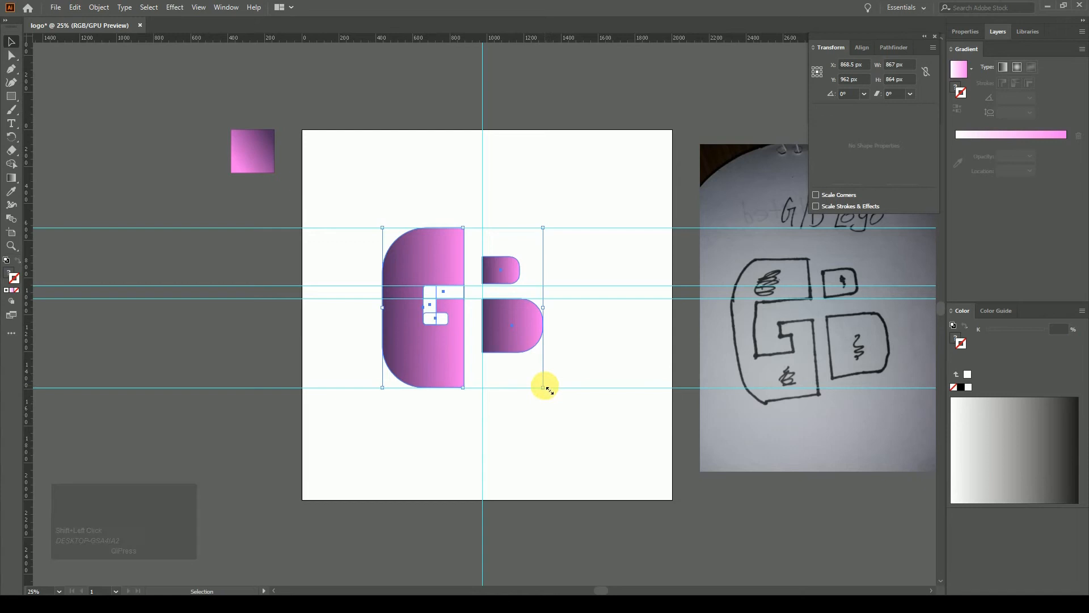
drag(545, 386, 527, 371)
click(464, 351)
drag(451, 330, 458, 328)
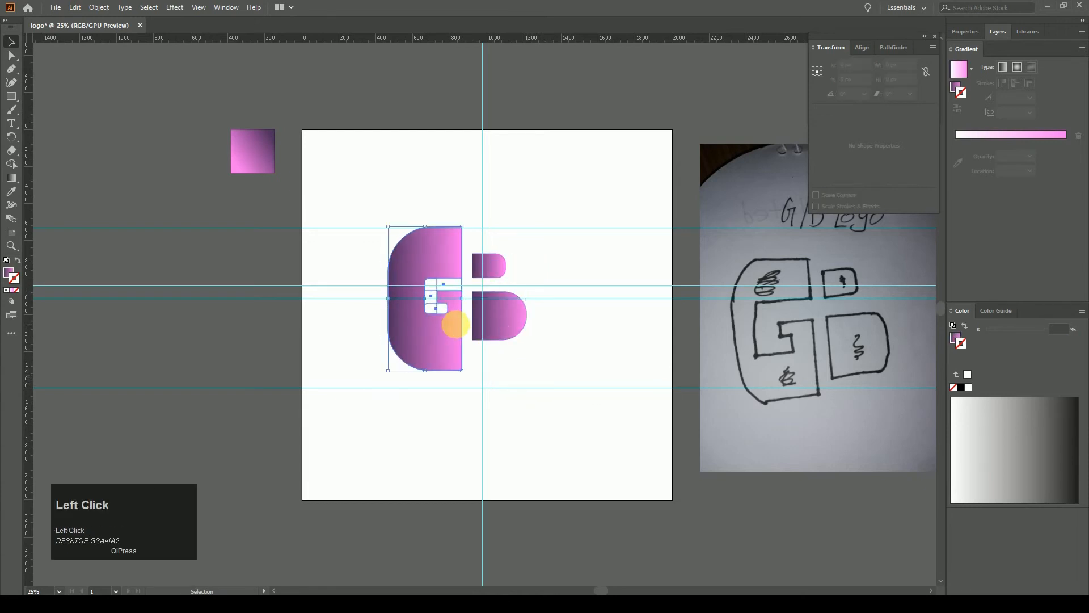
key(ctrl+z)
click(425, 340)
shift+click(482, 321)
click(462, 299)
Nudge the G and B together right and up, centring the logo at X 943.5 px, Y 880.149 px.
click(489, 319)
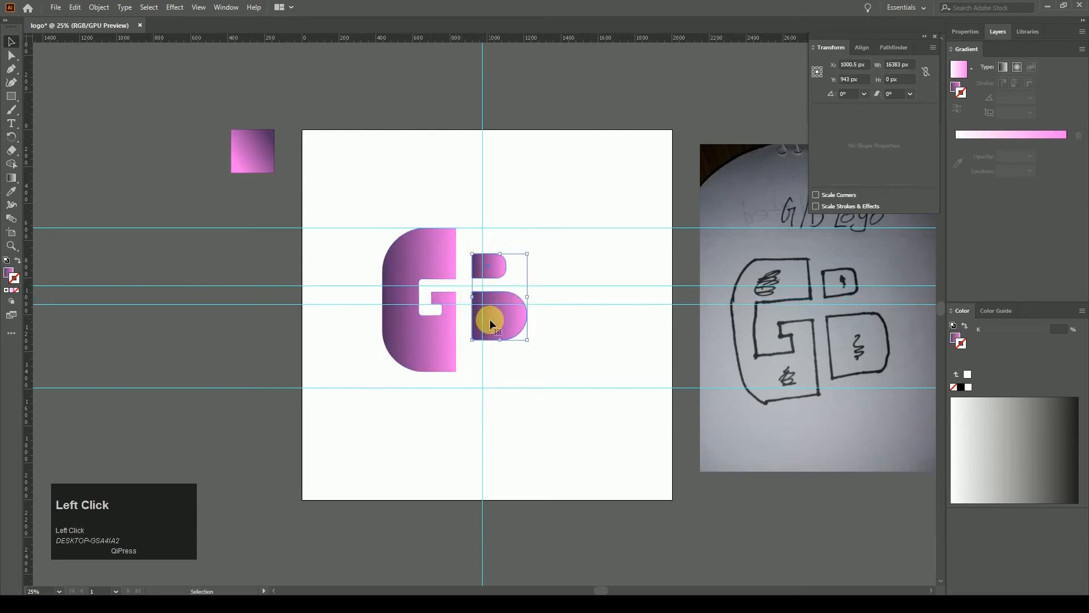
shift+click(403, 337)
key(Right)
key(Right)
key(Right)
key(Right)
key(Right)
key(Right)
key(Right)
key(Right)
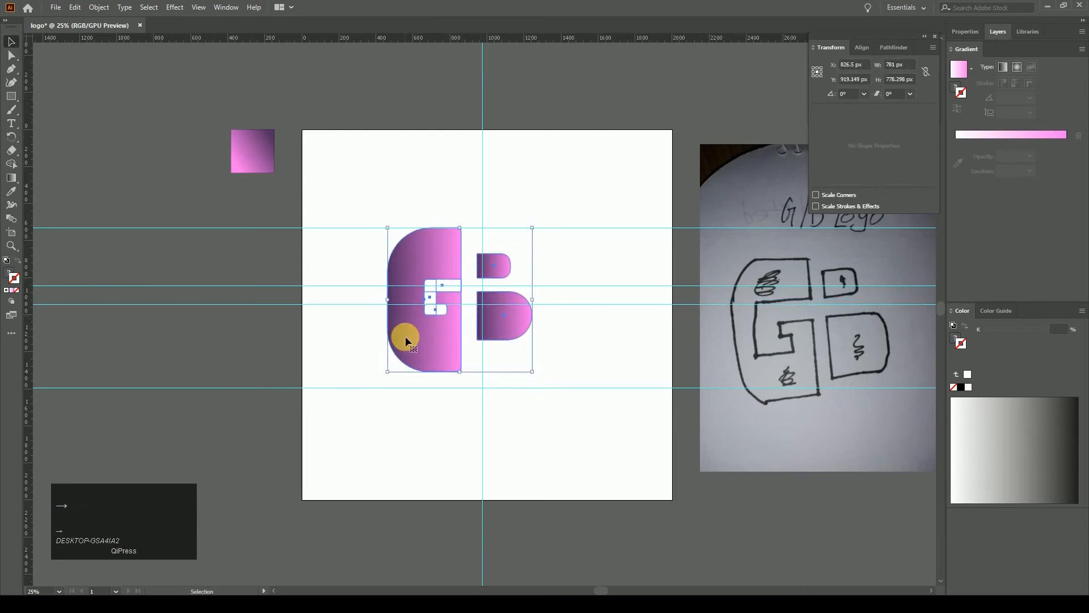
key(Right)
key(Right)
key(Right)
key(Right)
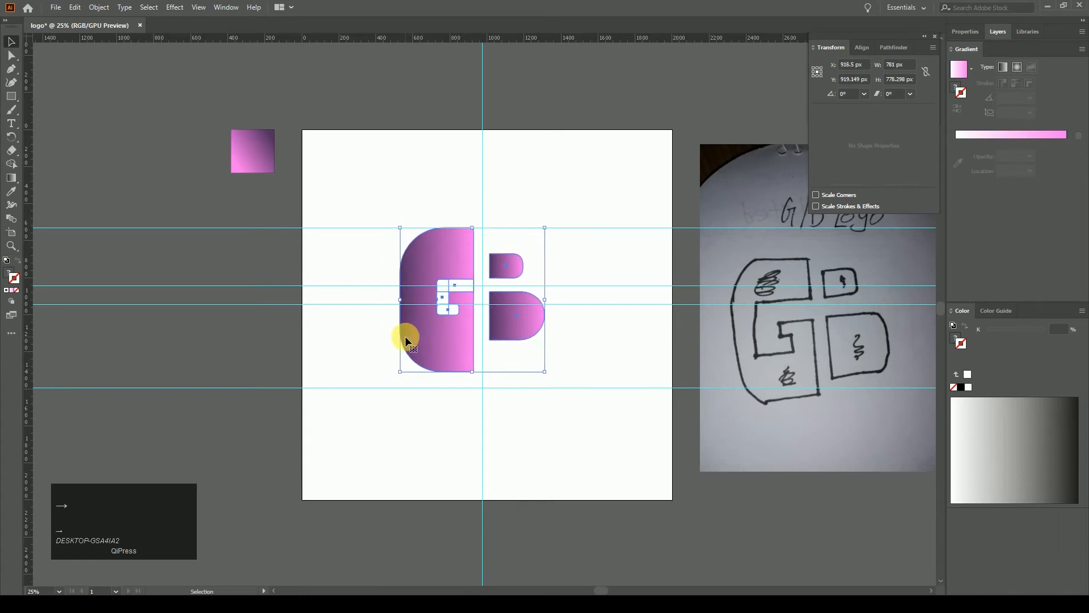
key(Right)
key(Right)
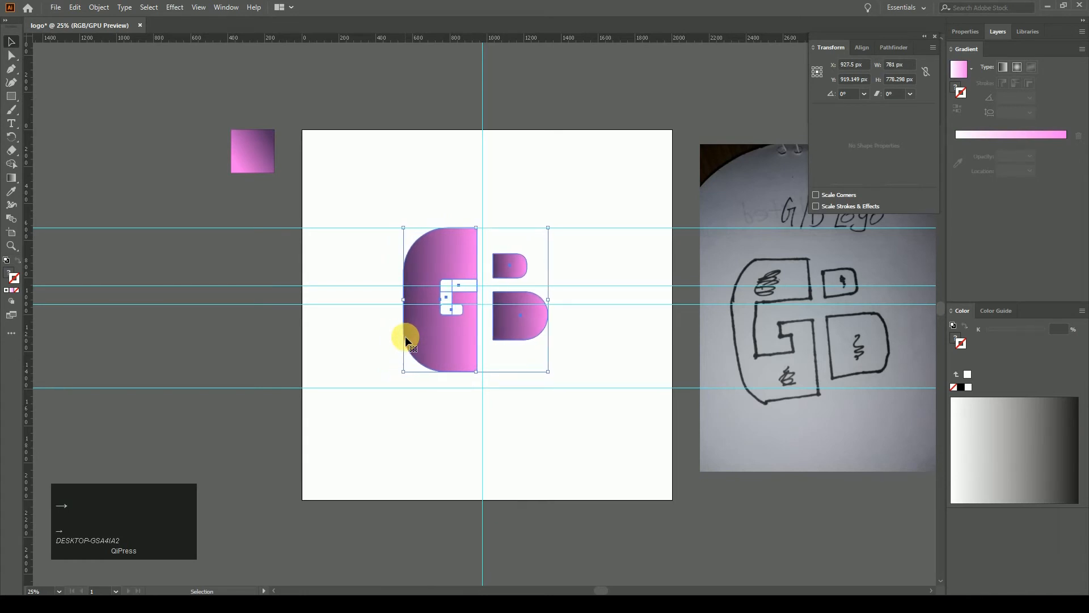
key(Up)
key(Up)
key(Up)
key(Up)
key(Return)
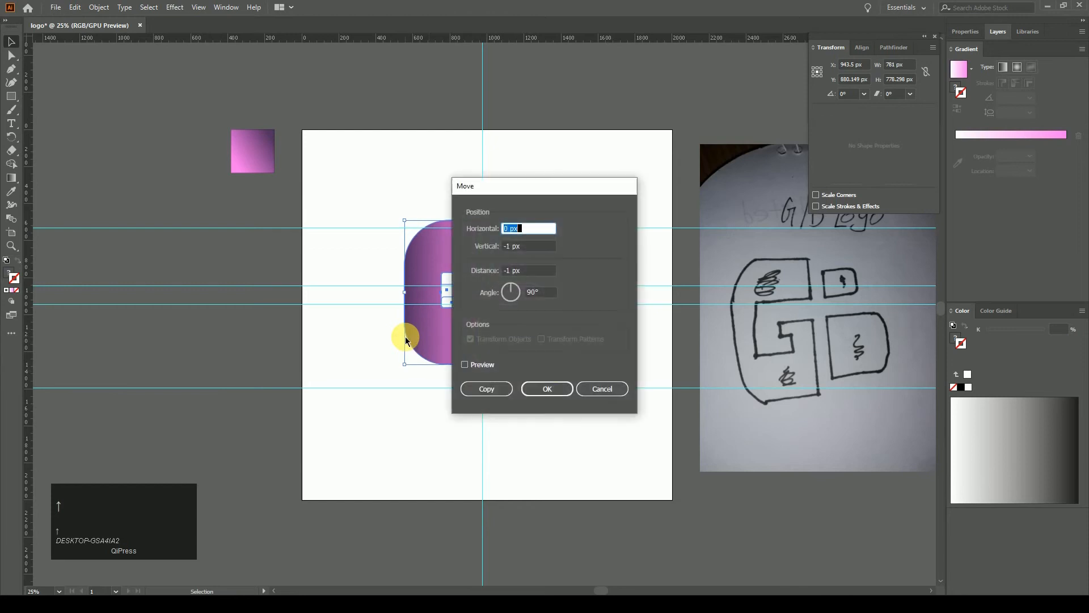
click(590, 387)
click(682, 513)
Delete the horizontal and vertical guides around the logo.
click(635, 229)
key(Delete)
click(649, 286)
key(Delete)
click(652, 304)
key(Delete)
click(482, 412)
key(Delete)
key(ctrl+minus)
key(ctrl+minus)
key(ctrl+plus)
key(ctrl+plus)
Try radial and linear gradient fills on the small square outside the artboard and undo the changes.
click(250, 172)
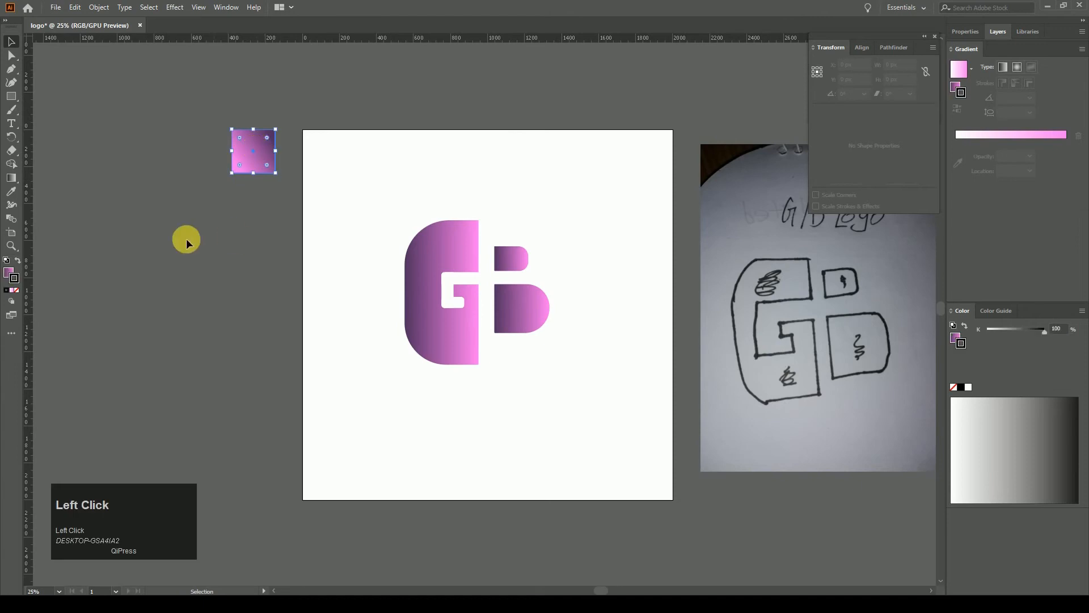
click(956, 87)
click(1018, 67)
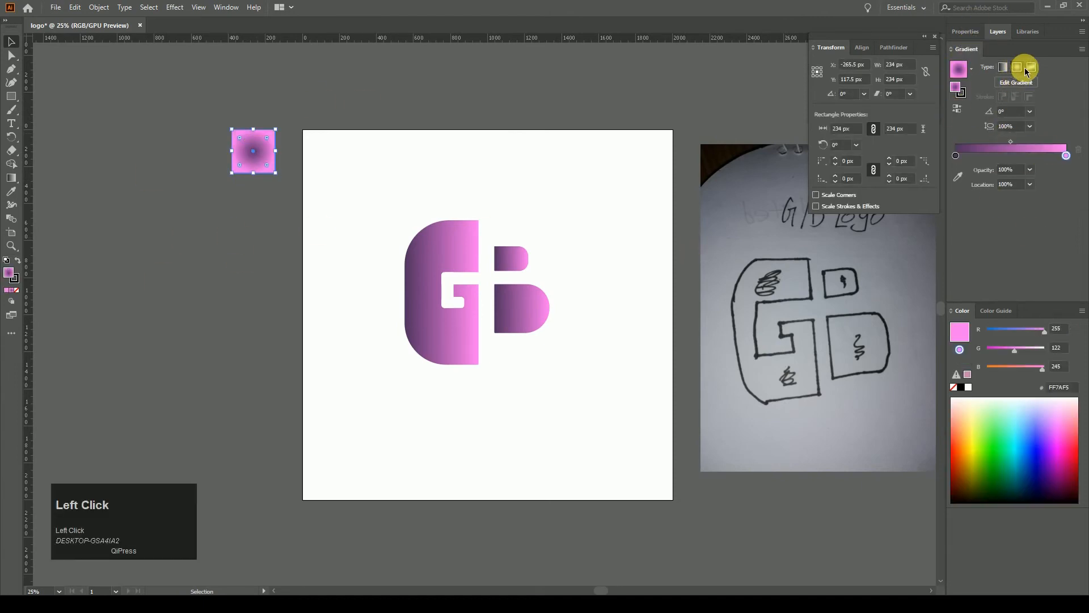
click(1003, 79)
click(1003, 67)
click(238, 123)
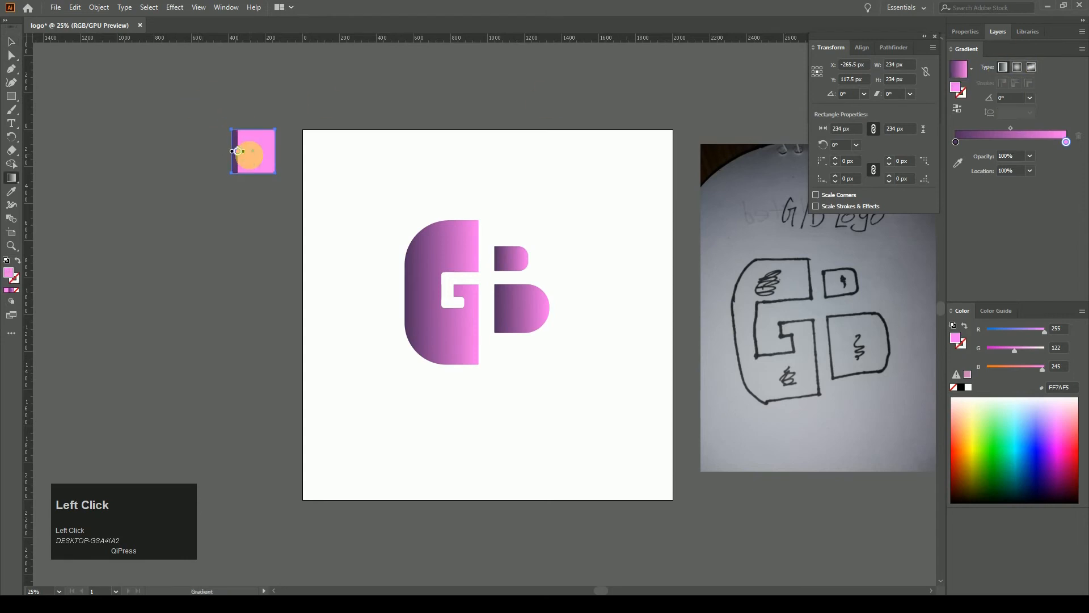
drag(241, 151, 229, 156)
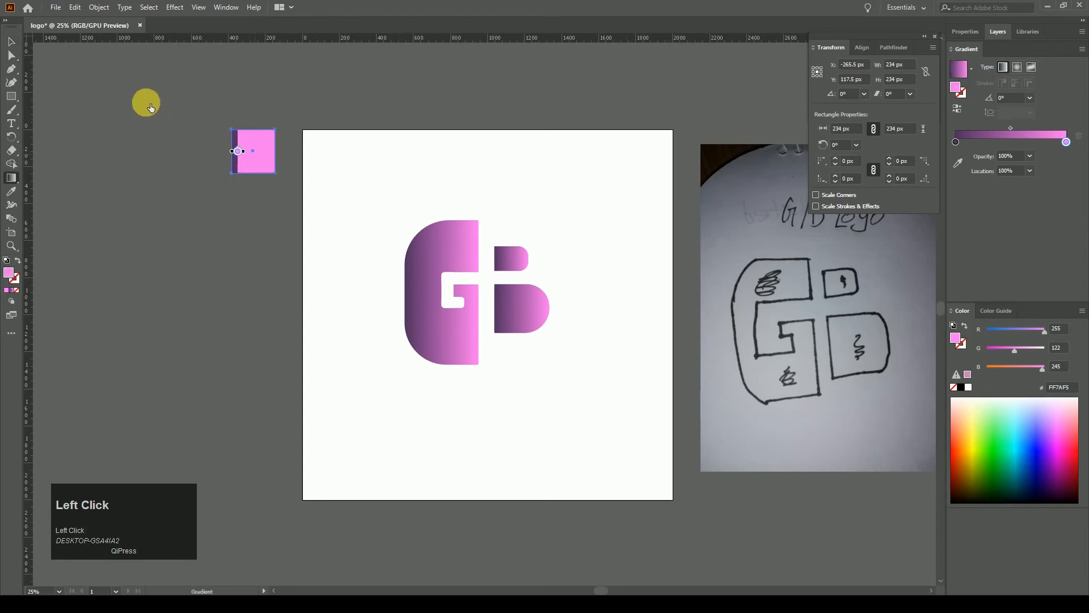
key(ctrl+z)
key(ctrl+z)
key(ctrl+z)
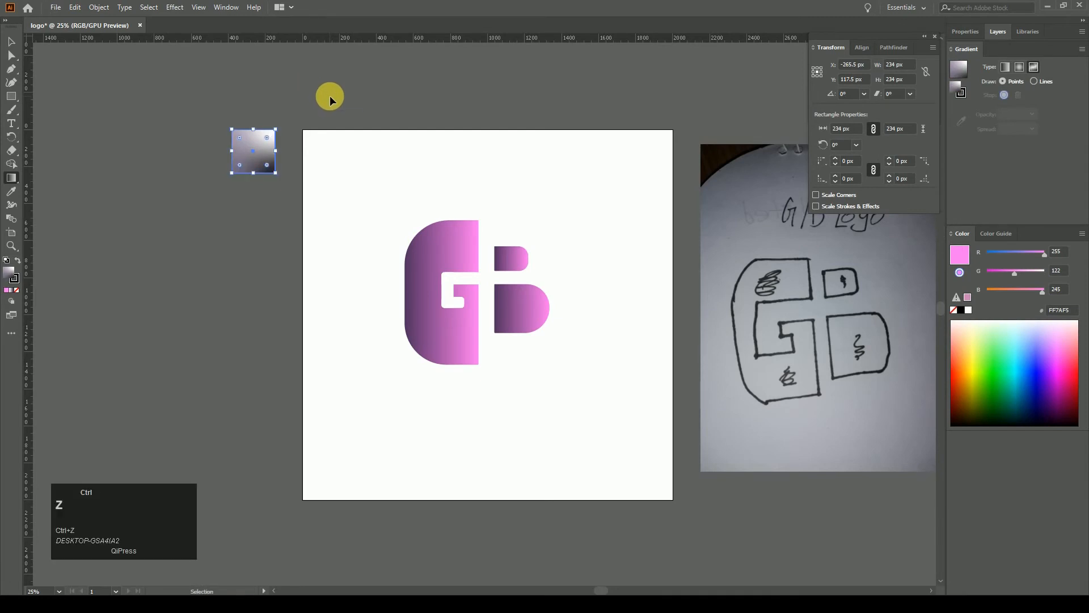
key(ctrl+z)
key(ctrl+z)
Delete the small gradient square outside the artboard together with the remaining vertical guide.
click(331, 91)
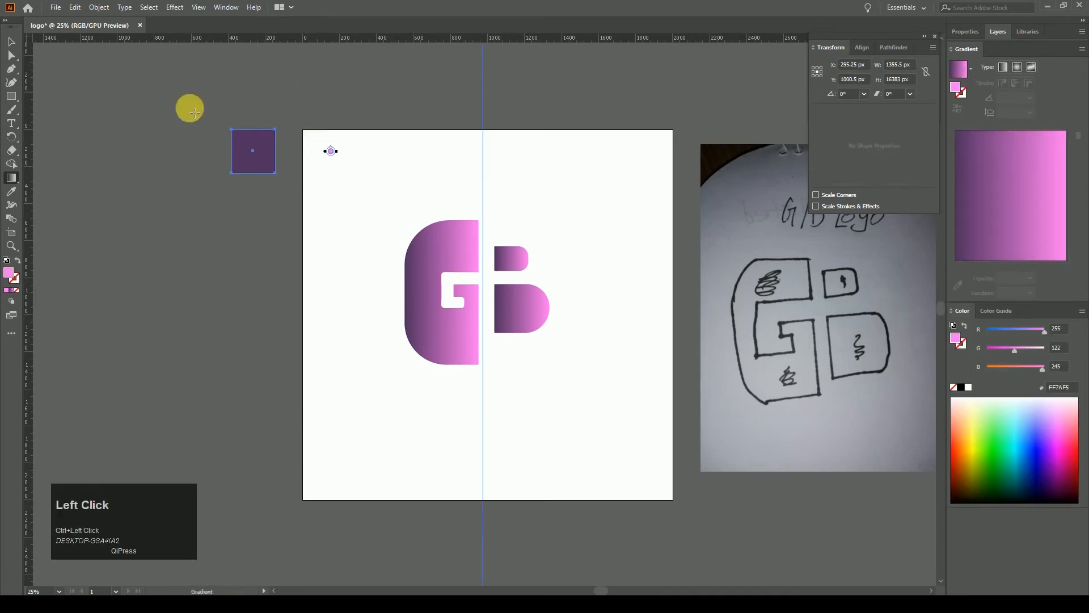
click(11, 41)
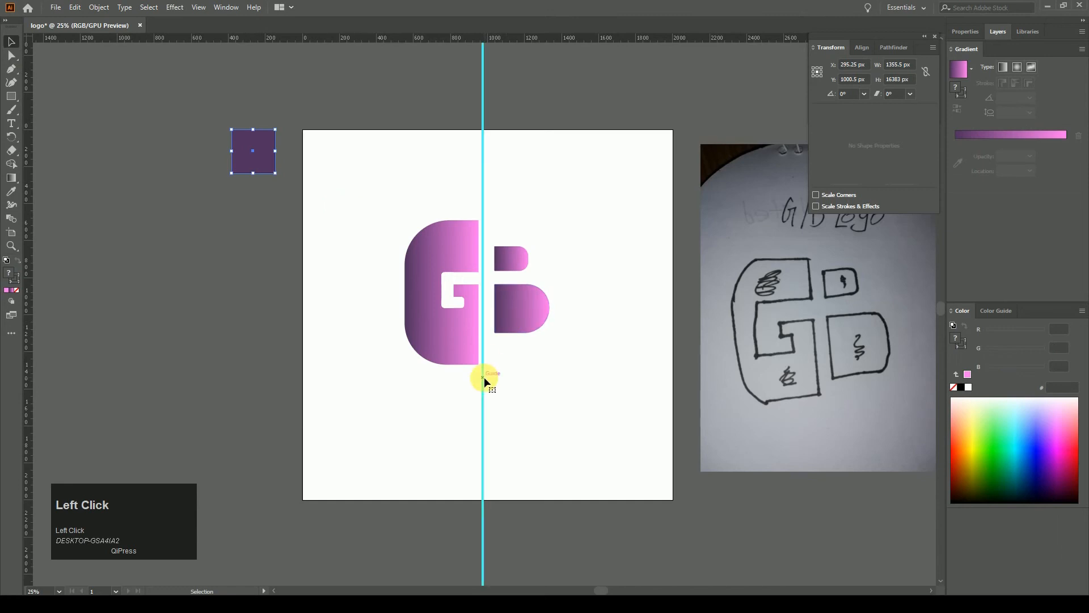
key(Delete)
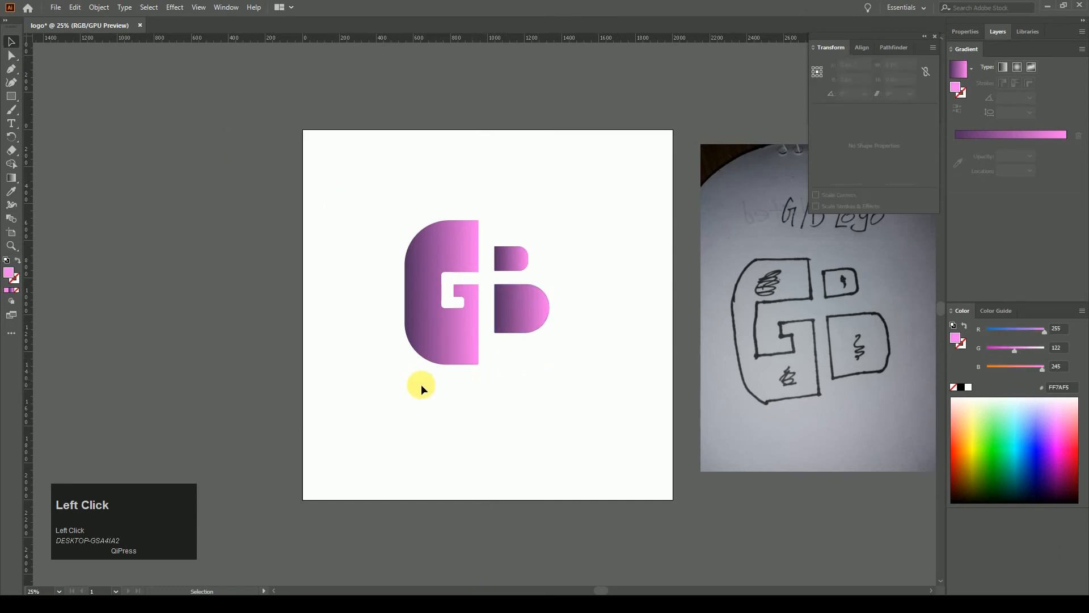
Draw an ellipse about 1084 × 457 px below the logo, filled with a reversed radial gradient from black to transparent.
right_click(11, 96)
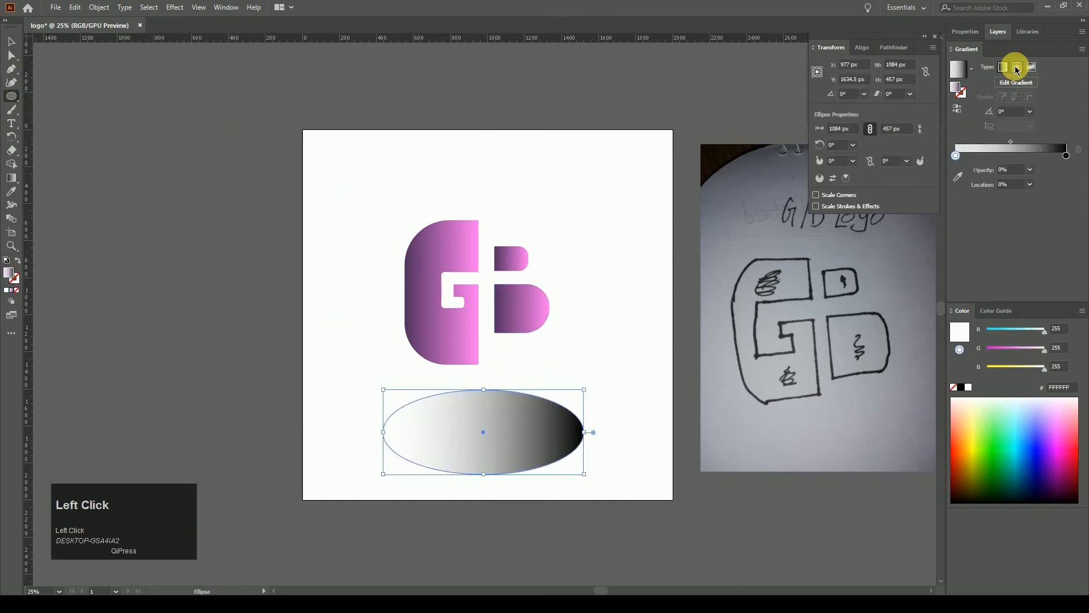
click(1017, 67)
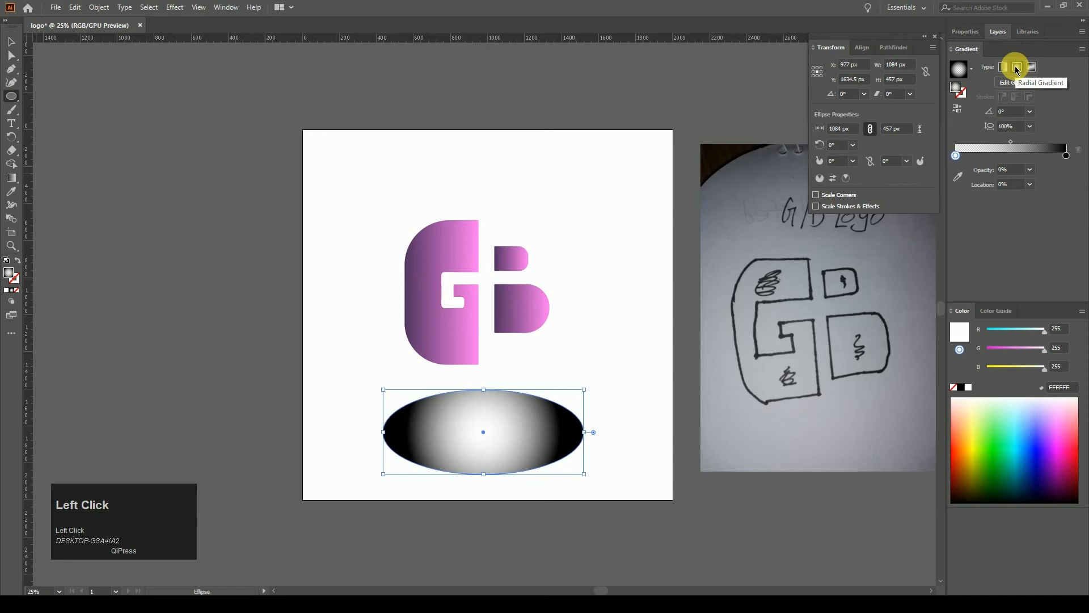
click(958, 109)
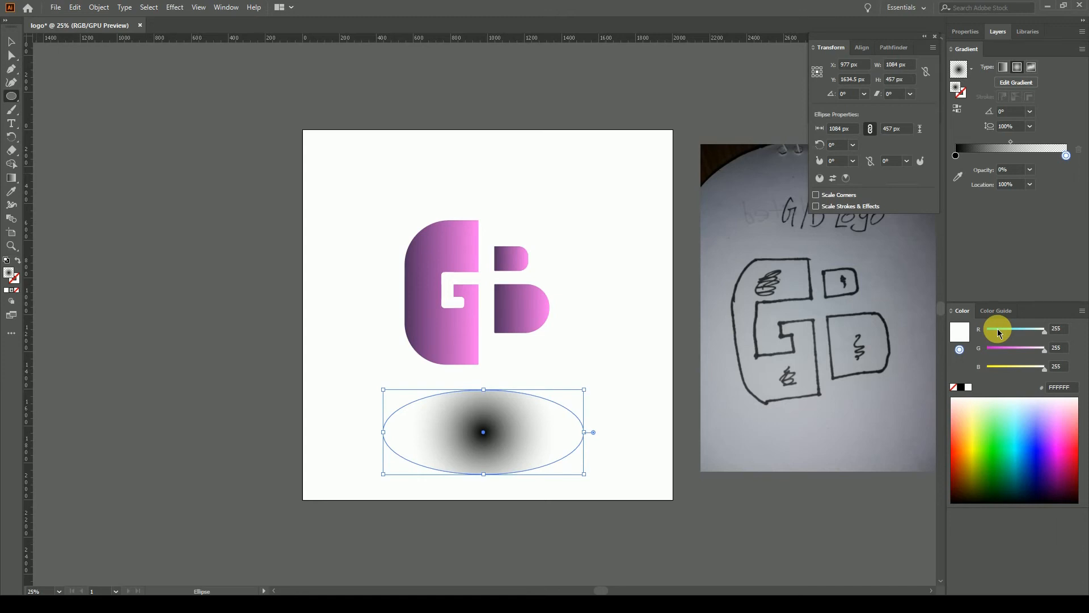
Set the ellipse gradient's midpoint to about 65% and recolour its black centre stop to gray #666666.
drag(1013, 146, 1029, 146)
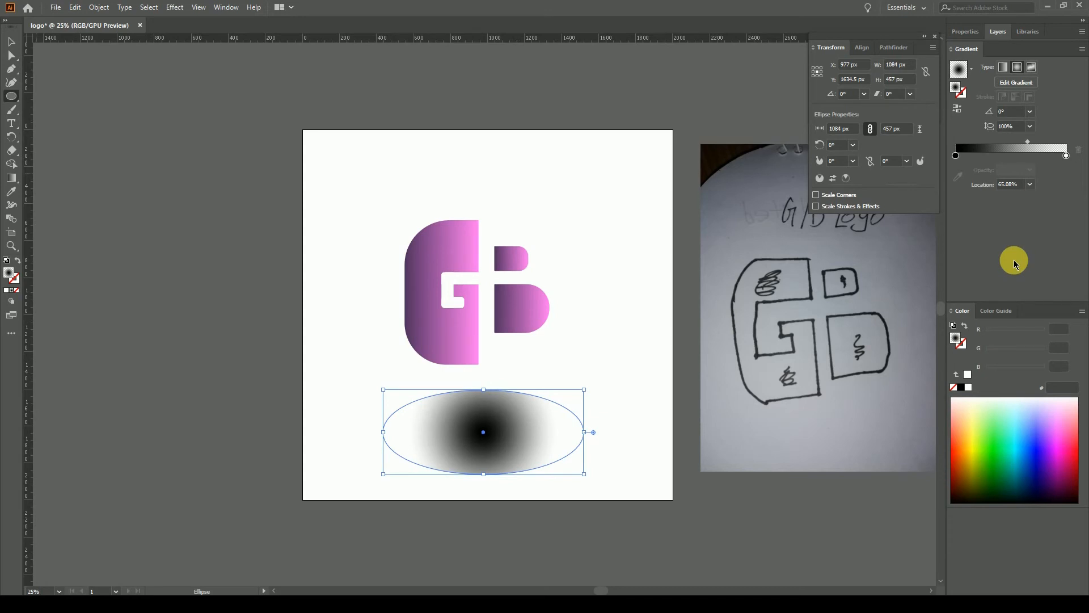
double_click(955, 156)
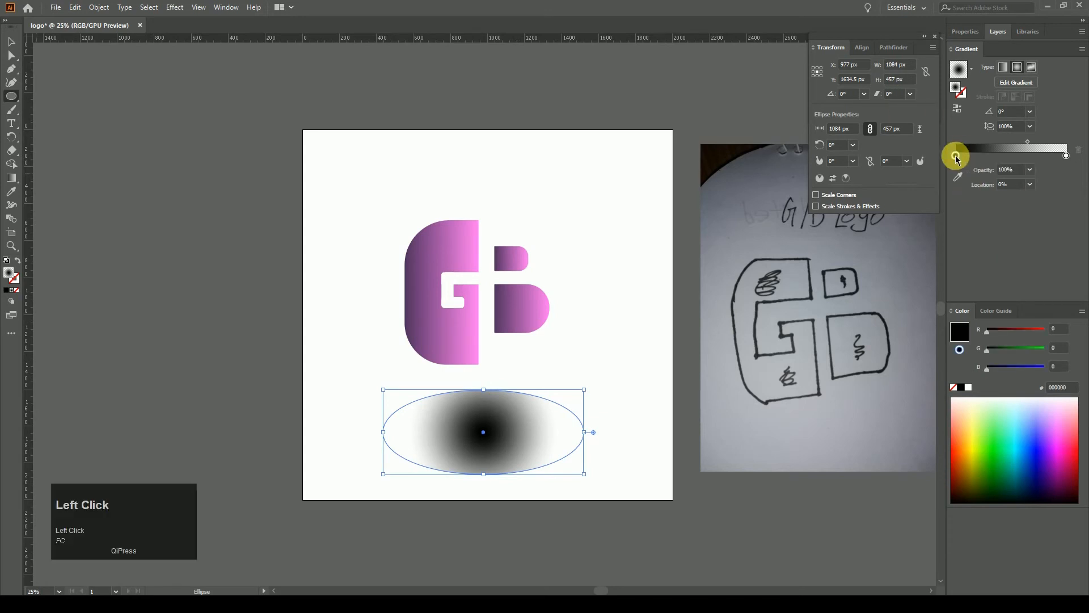
click(968, 217)
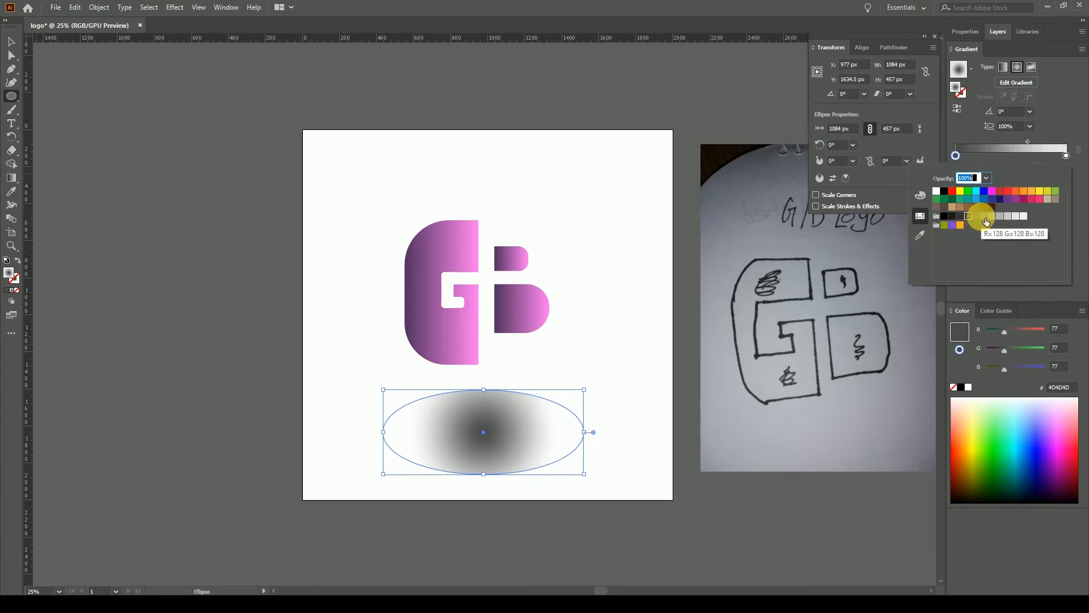
click(977, 216)
click(855, 538)
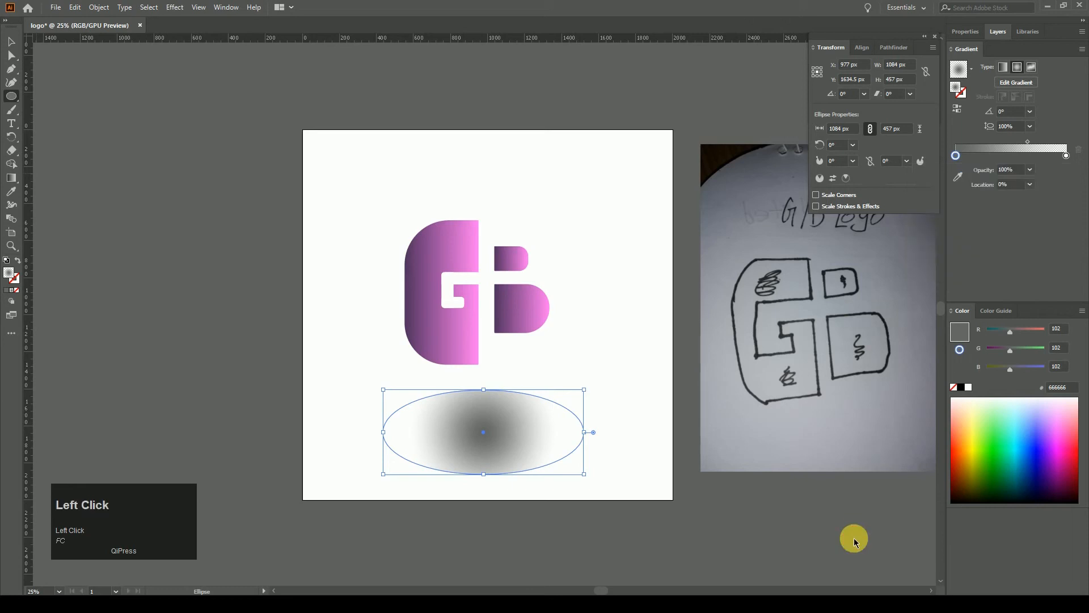
Flatten the ellipse to about 98 px high and move it just beneath the logo at X 1000 px, Y 1370 px.
drag(484, 390, 489, 454)
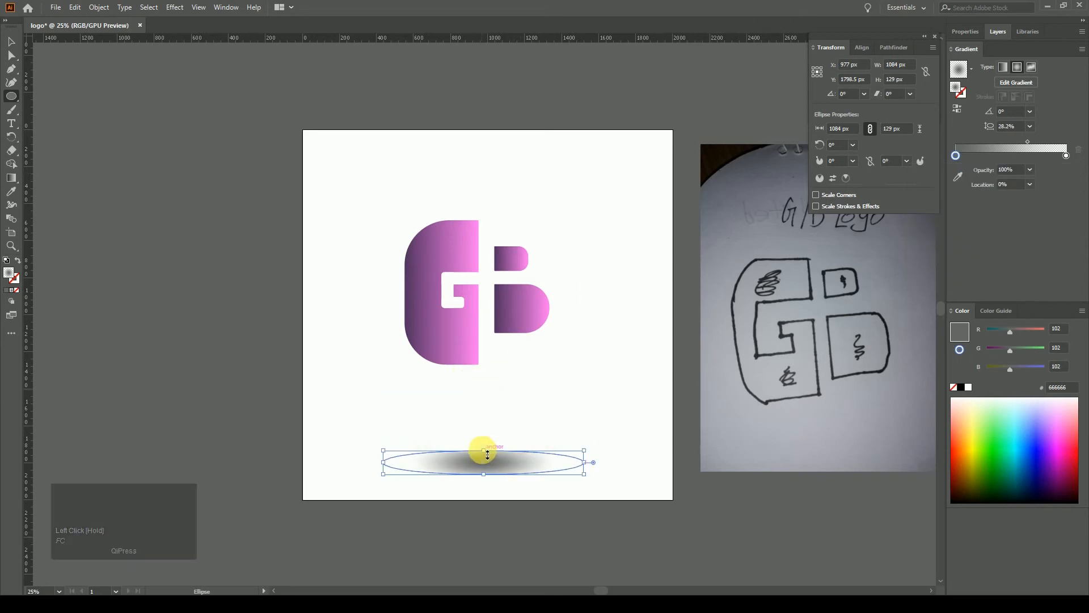
drag(486, 453, 486, 457)
key(v)
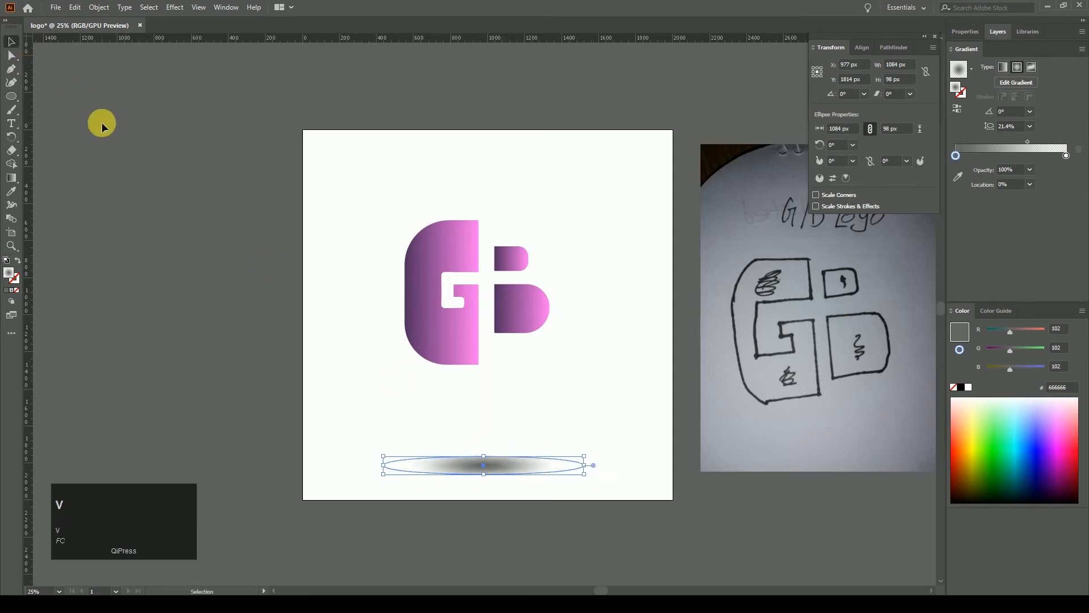
drag(504, 458, 509, 382)
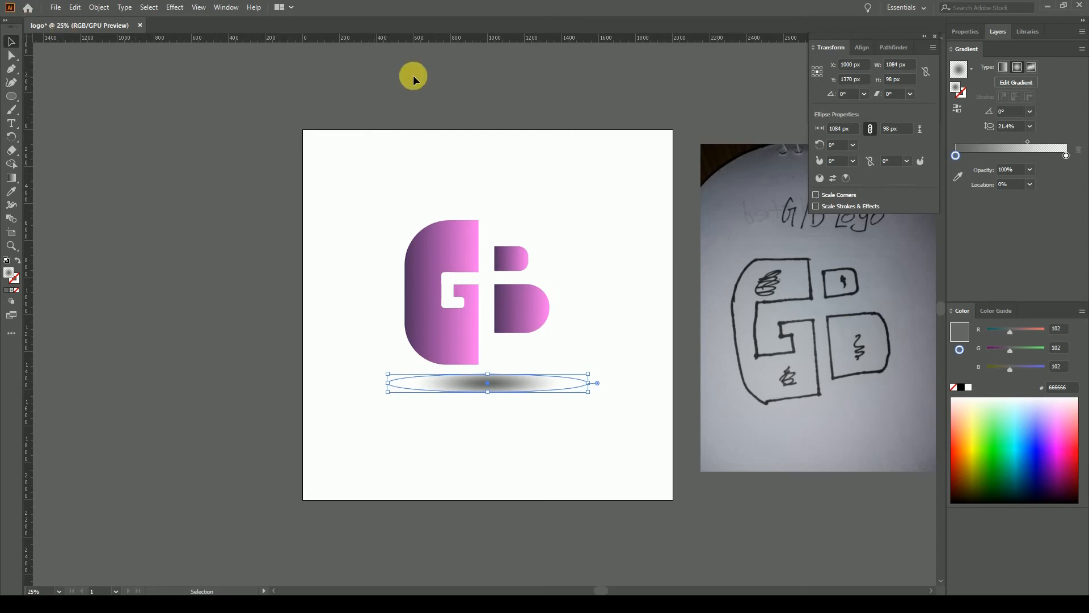
click(276, 54)
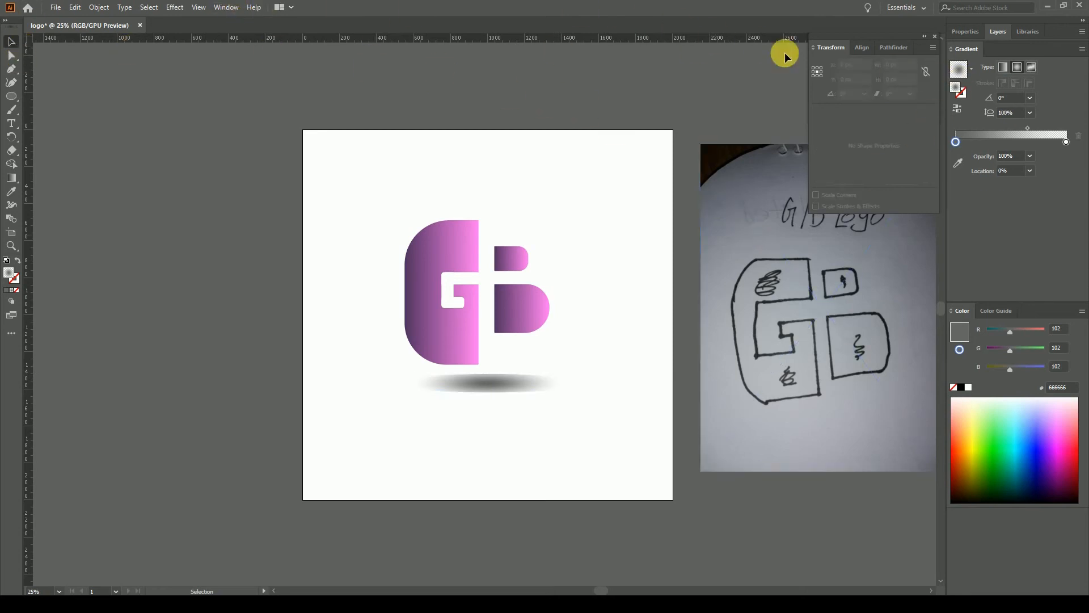
Switch to the Layout workspace and lower the shadow ellipse's opacity to 44%.
click(899, 9)
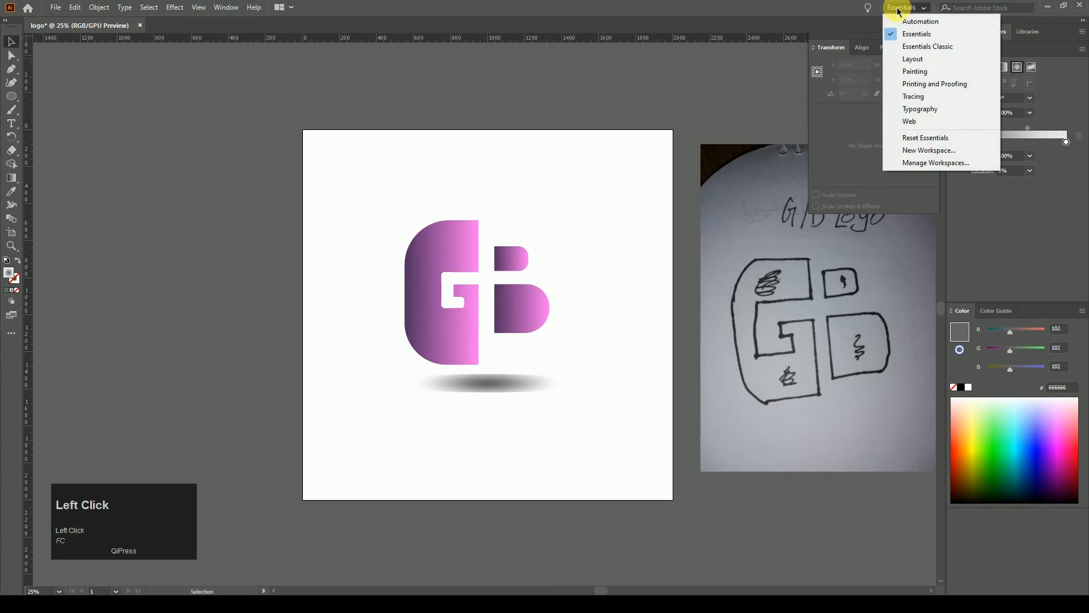
click(918, 59)
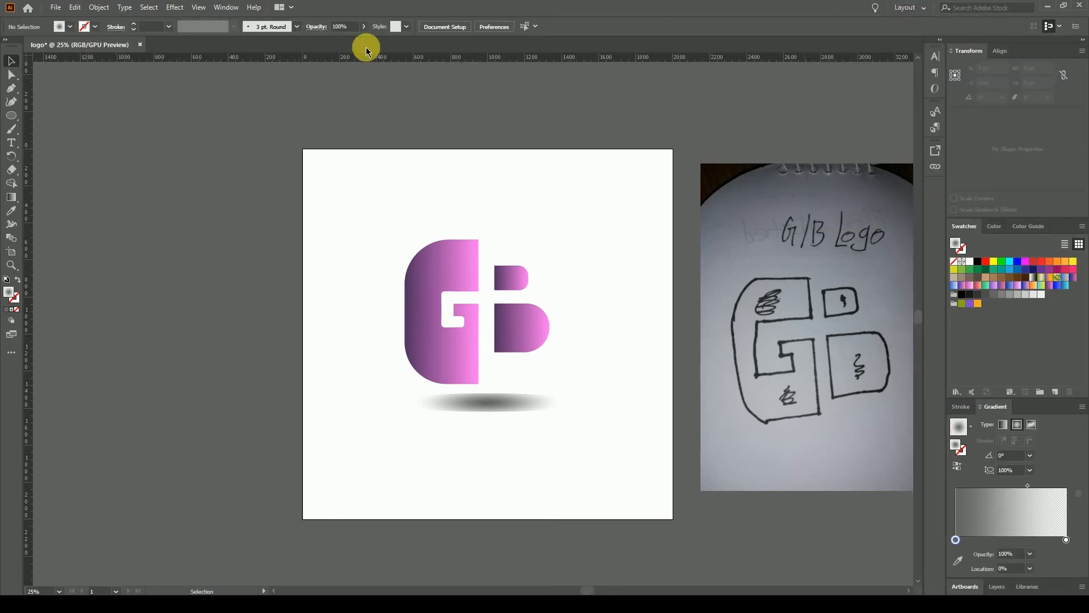
click(485, 401)
click(364, 27)
click(339, 42)
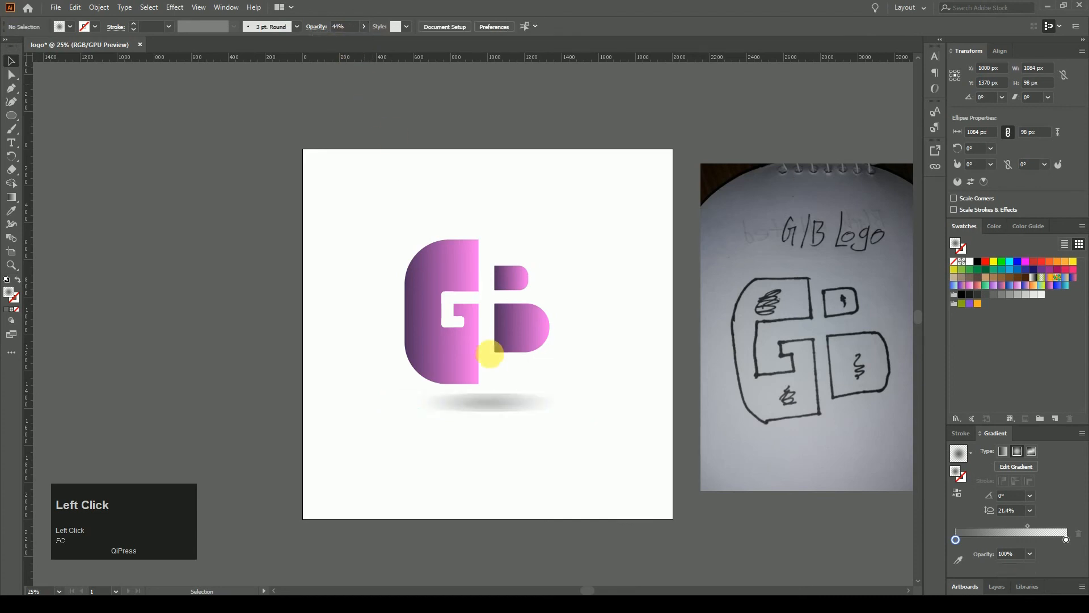
Delete the existing shadow ellipse beneath the logo.
double_click(506, 407)
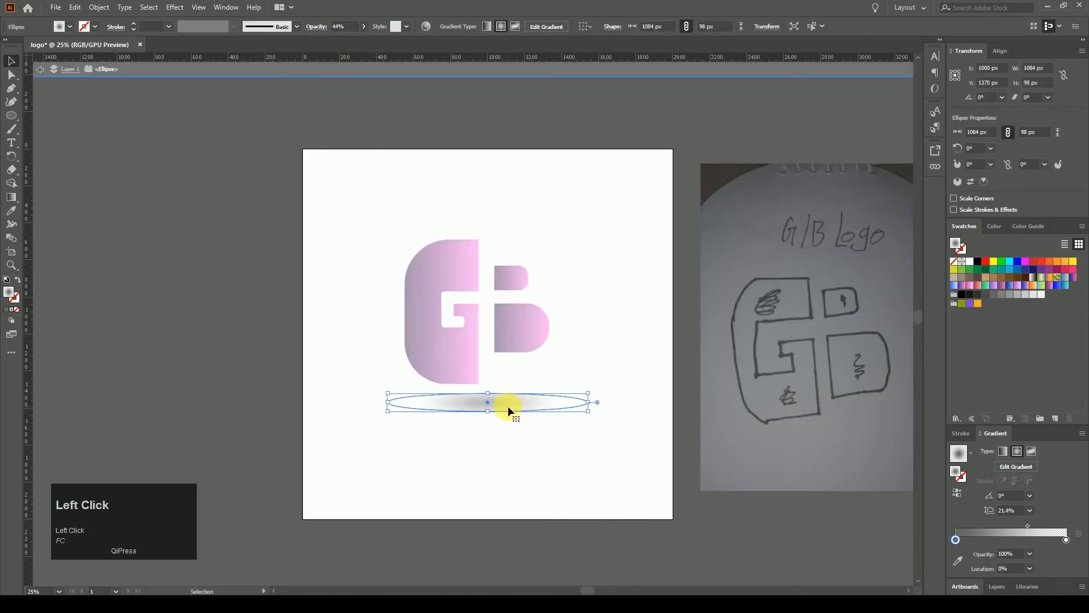
click(527, 454)
double_click(188, 333)
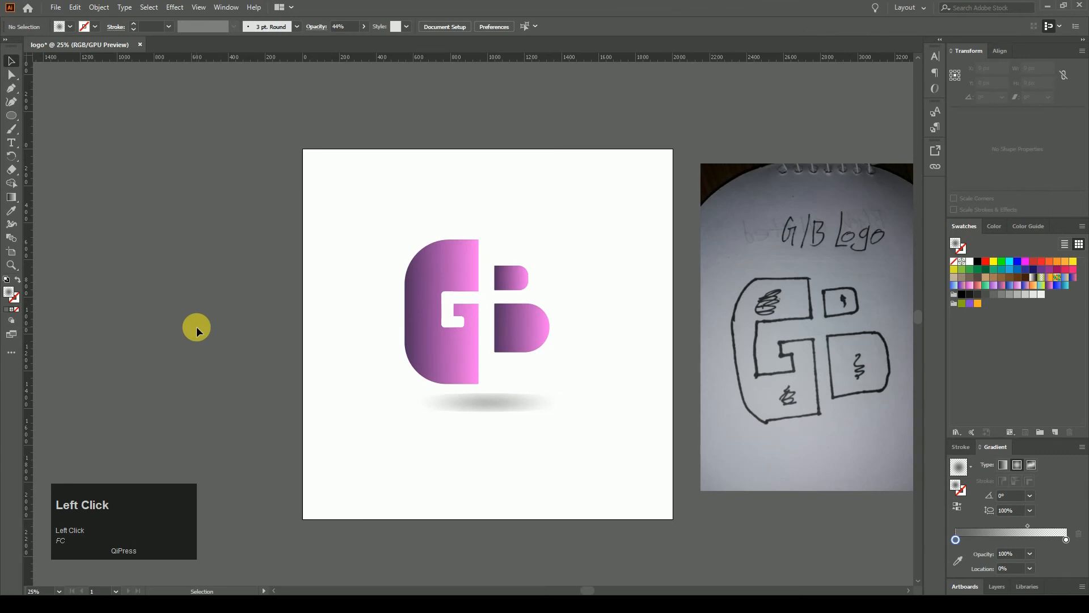
click(489, 400)
click(390, 198)
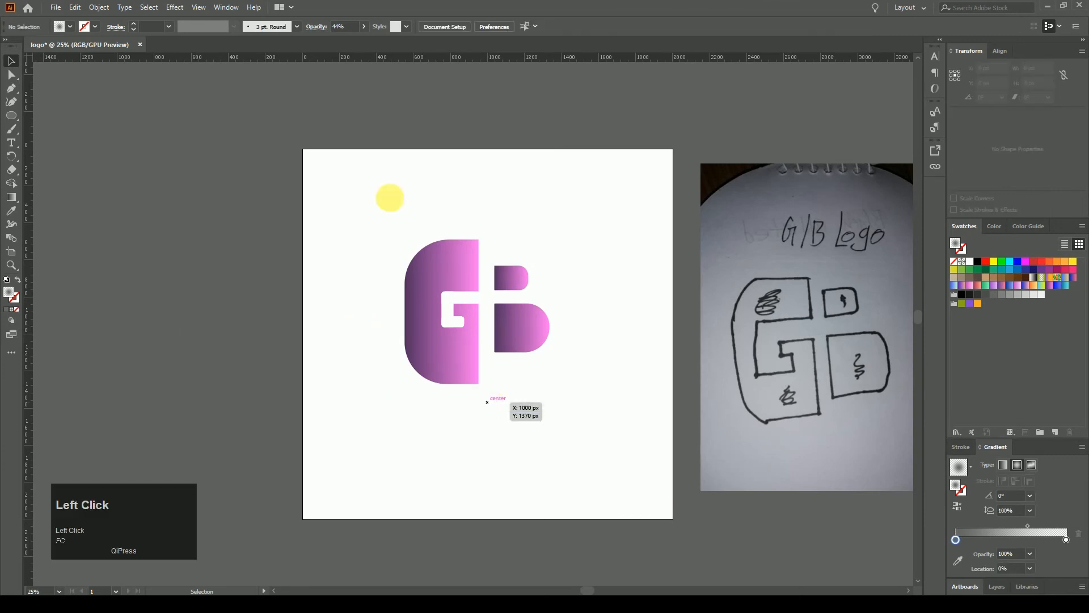
Draw a new radial-gradient ellipse about 885 × 609 px below the logo and set its opacity to 57%.
click(11, 116)
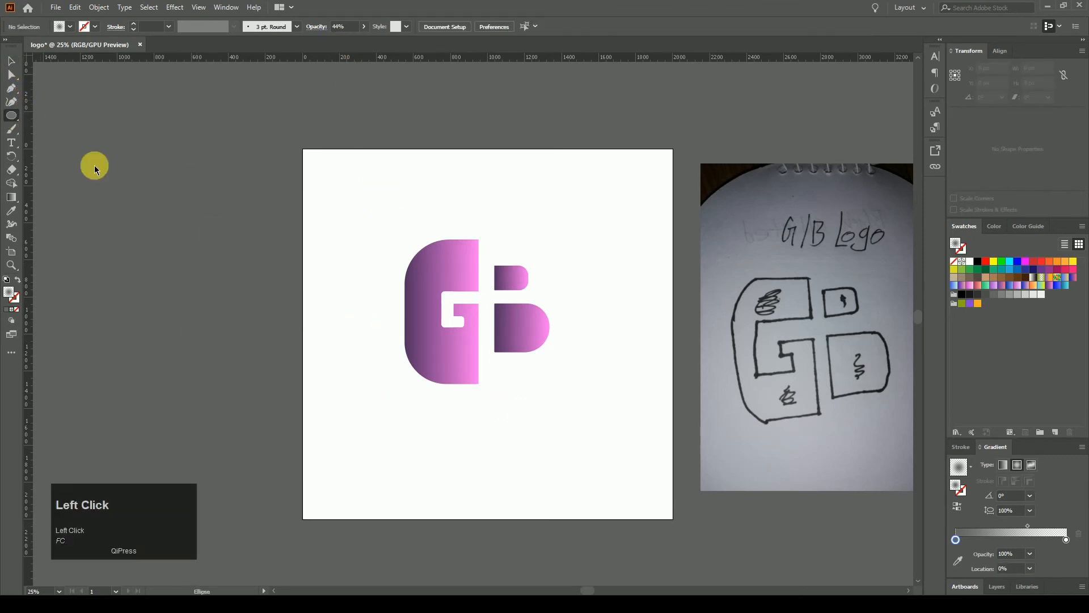
drag(391, 406, 558, 524)
click(363, 27)
click(344, 41)
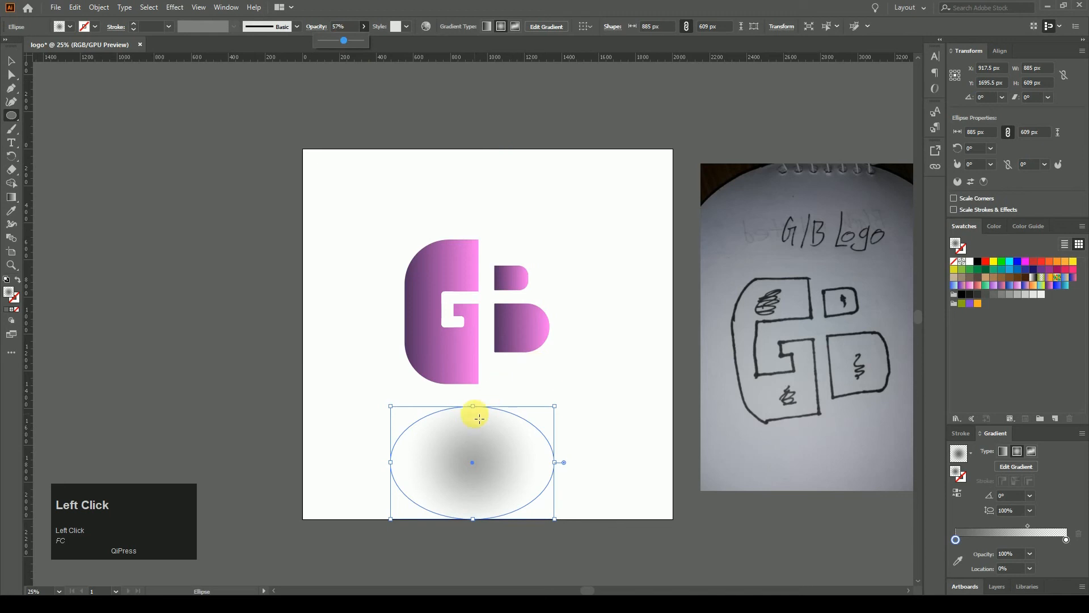
Resize the shadow ellipse to about 998 × 141 px and place it beneath the logo at X 1000 px, Y 1372.5 px.
drag(475, 408, 547, 407)
key(v)
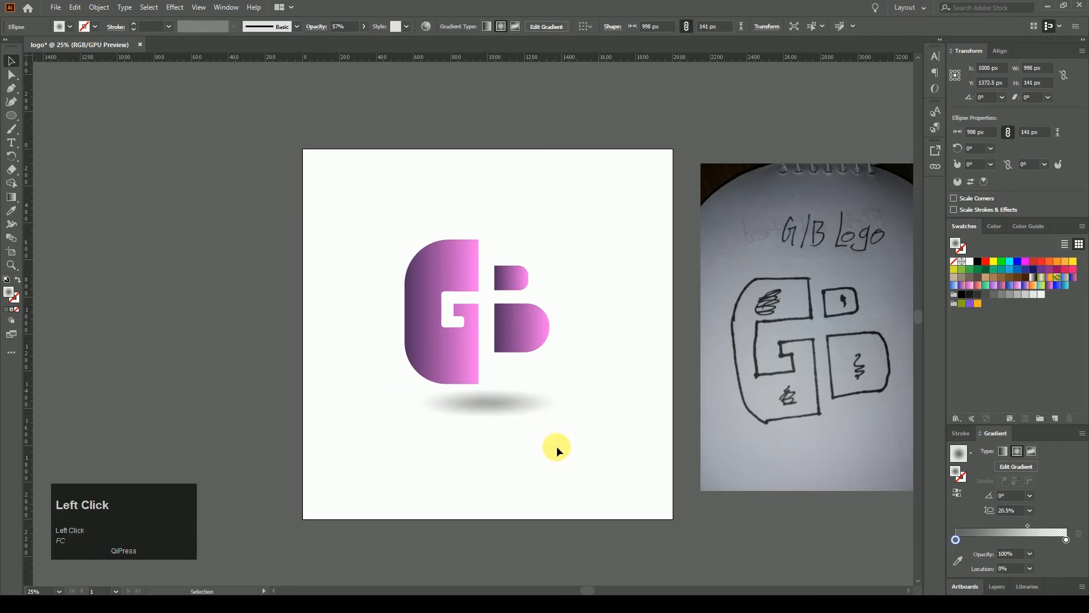
click(556, 446)
Examine the logo's edges and gradients at high magnification and check the whole artboard against the sketch.
key(ctrl+minus)
key(ctrl+minus)
key(ctrl+minus)
key(ctrl+plus)
key(ctrl+plus)
key(ctrl+plus)
key(ctrl+plus)
key(ctrl+plus)
key(ctrl+plus)
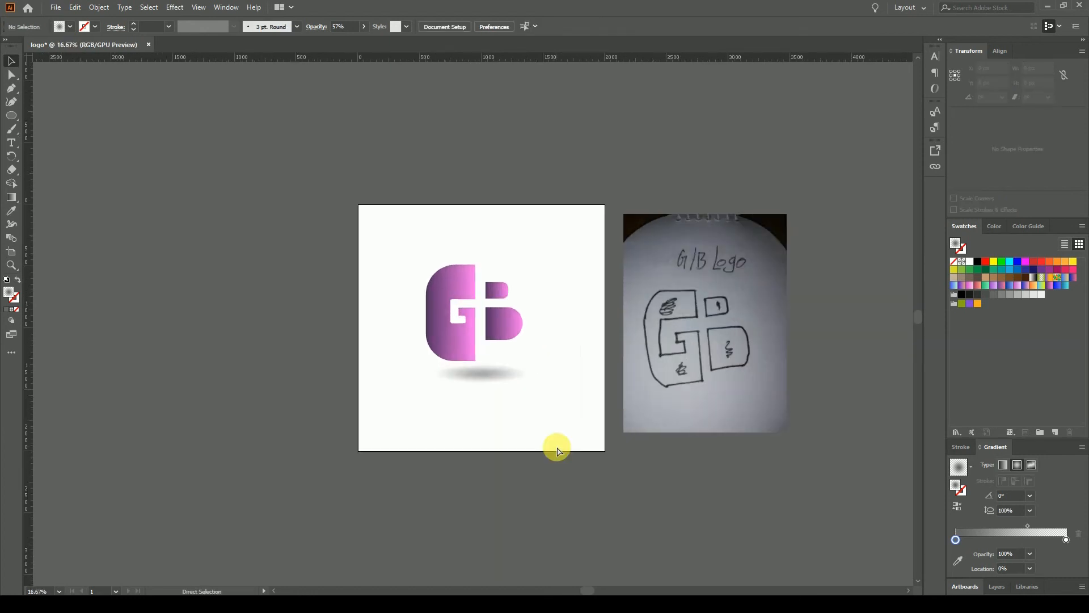
key(ctrl+plus)
key(ctrl+plus)
key(ctrl+plus)
key(ctrl+plus)
key(ctrl+plus)
key(ctrl+plus)
key(ctrl+plus)
key(ctrl+plus)
key(ctrl+plus)
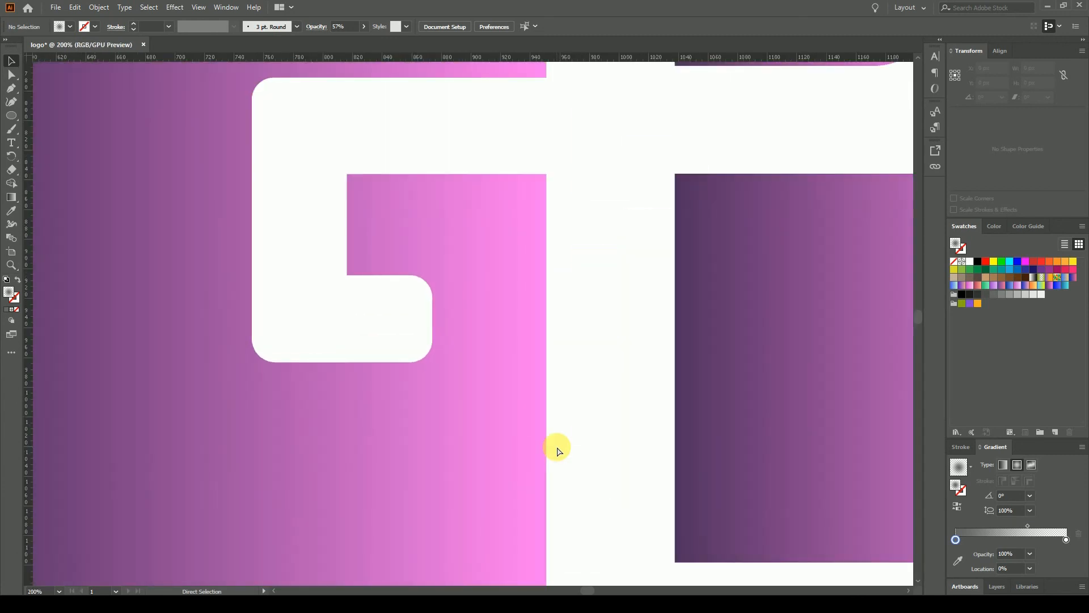
key(ctrl+minus)
key(ctrl+minus)
key(ctrl+minus)
key(ctrl+minus)
key(ctrl+minus)
key(ctrl+minus)
key(ctrl+minus)
key(ctrl+minus)
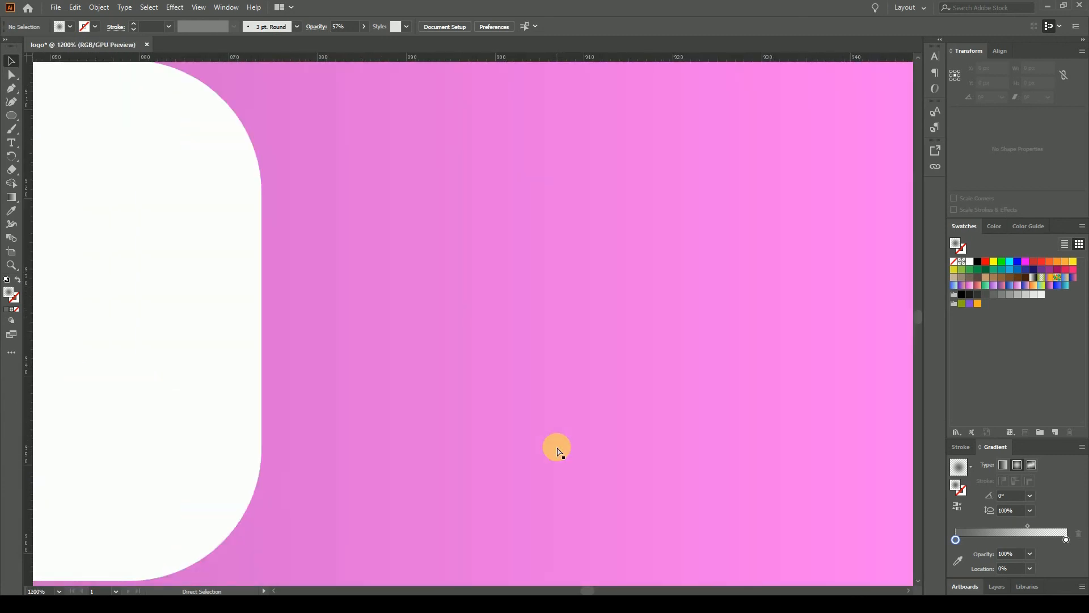
key(ctrl+minus)
key(ctrl+minus)
key(ctrl+minus)
key(ctrl+minus)
key(ctrl+minus)
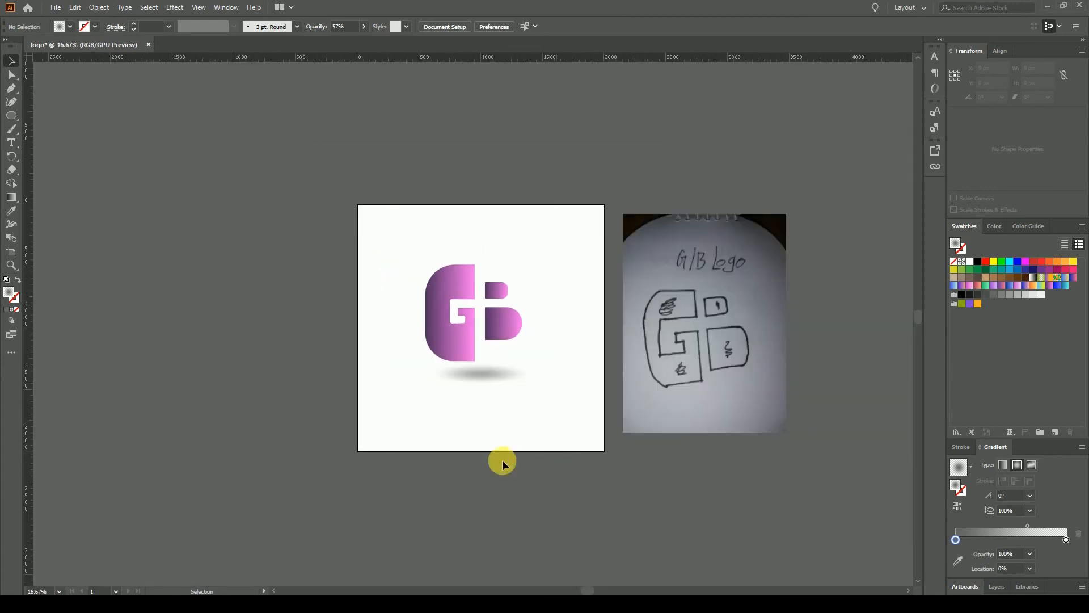
Raise the shadow ellipse's opacity to 63%.
click(488, 374)
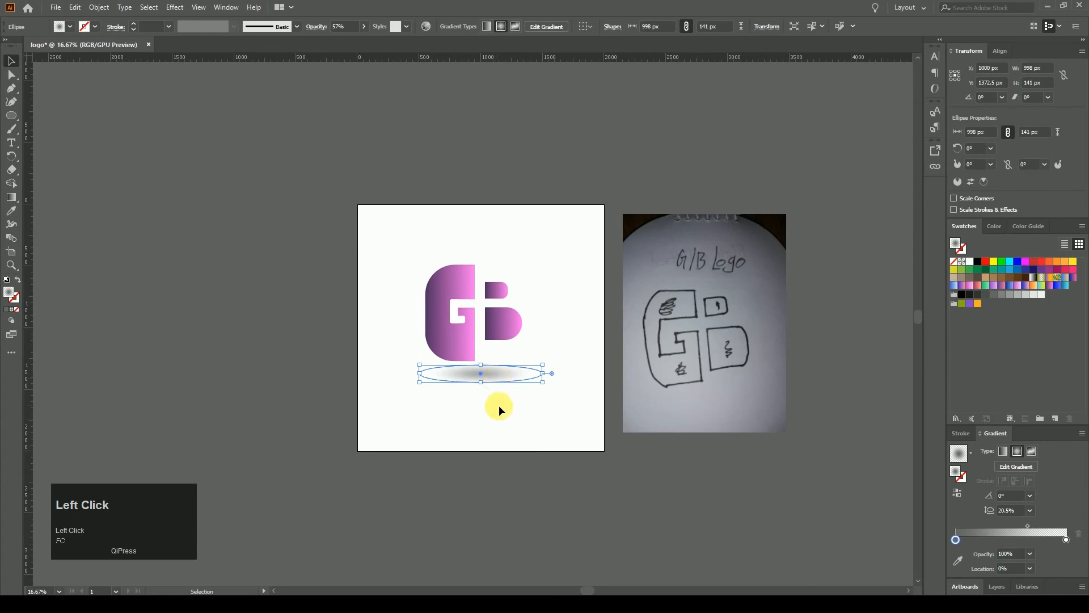
click(363, 27)
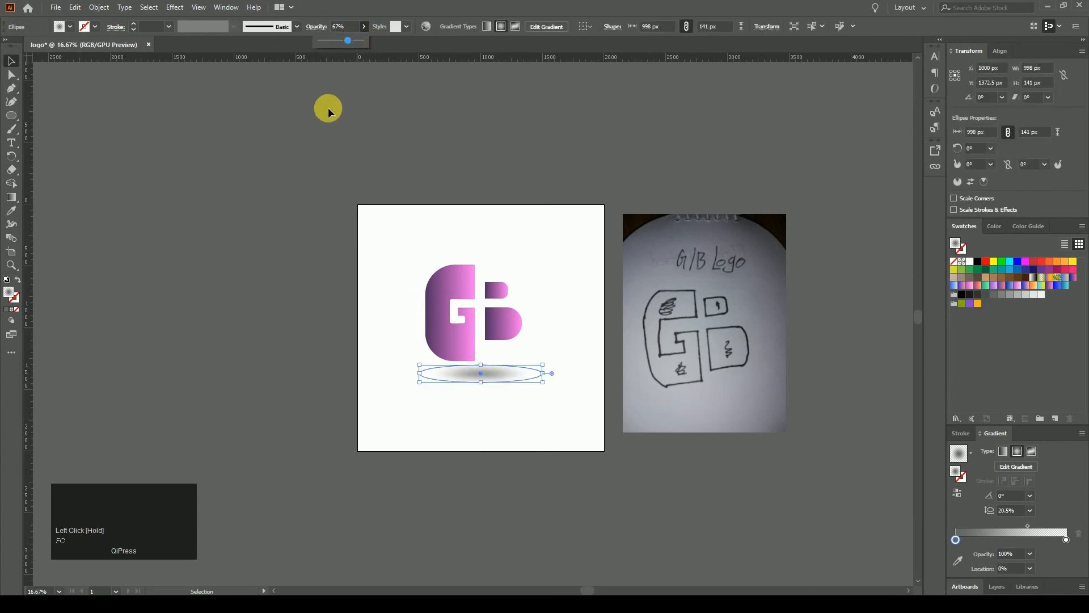
drag(350, 41, 347, 42)
click(358, 73)
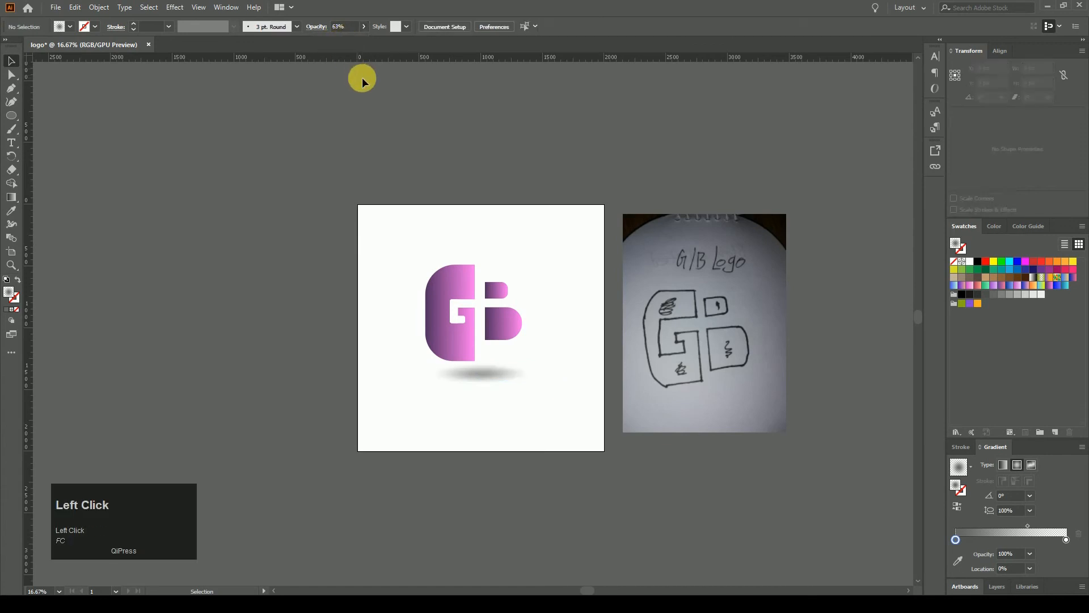
Try to lower the shadow's opacity to 50%.
drag(353, 33, 325, 32)
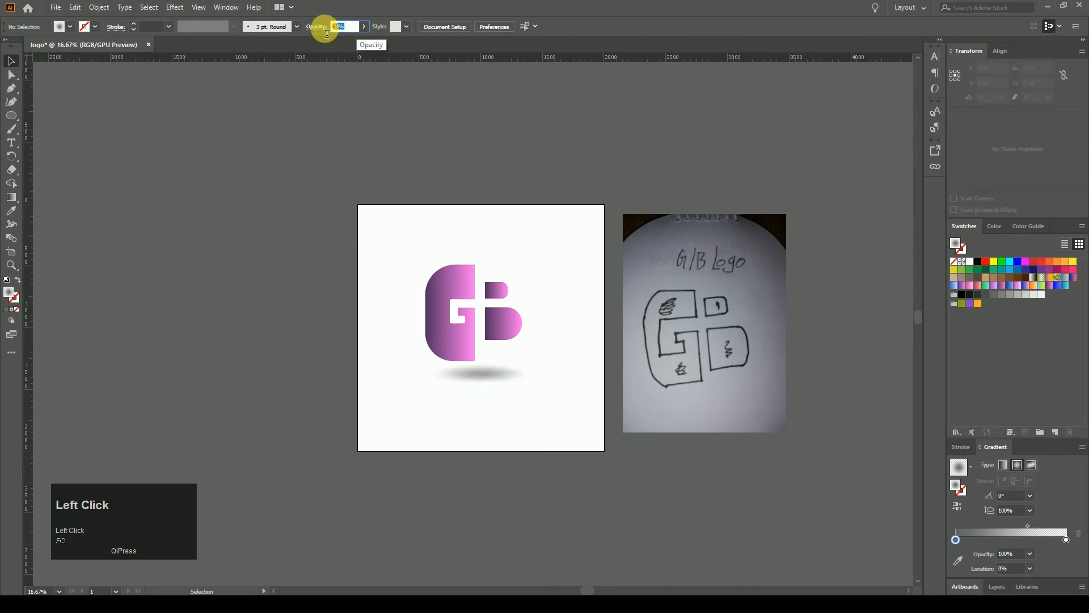
text(50)
key(Num_Lock)
key(Return)
click(506, 150)
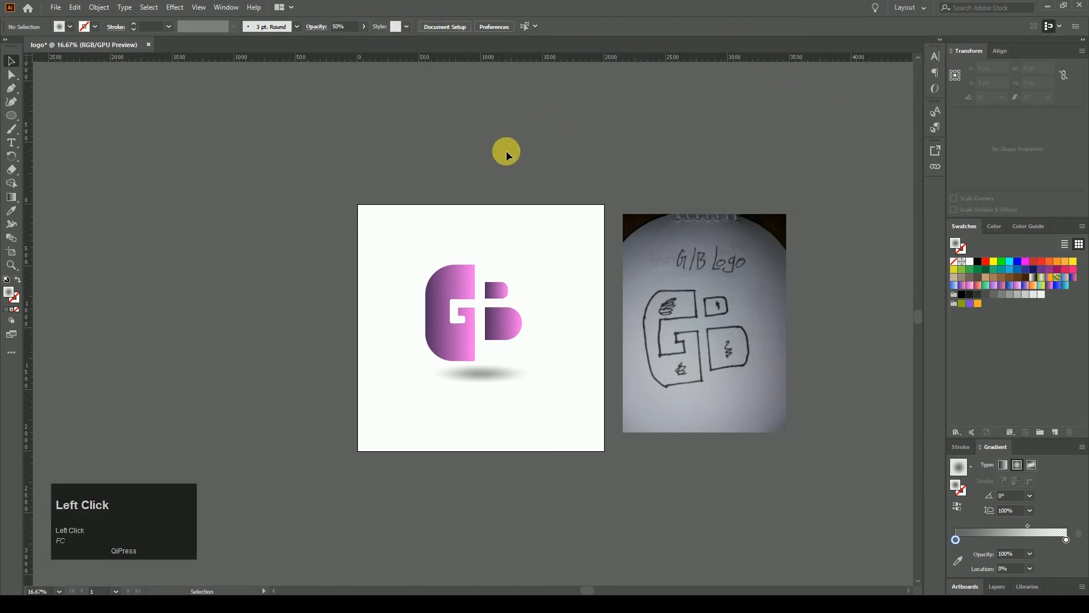
Flatten the shadow ellipse to about 57 px high, keeping its upper edge in place.
key(ctrl+minus)
key(ctrl+plus)
key(ctrl+plus)
key(ctrl+plus)
key(ctrl+plus)
key(ctrl+plus)
key(space)
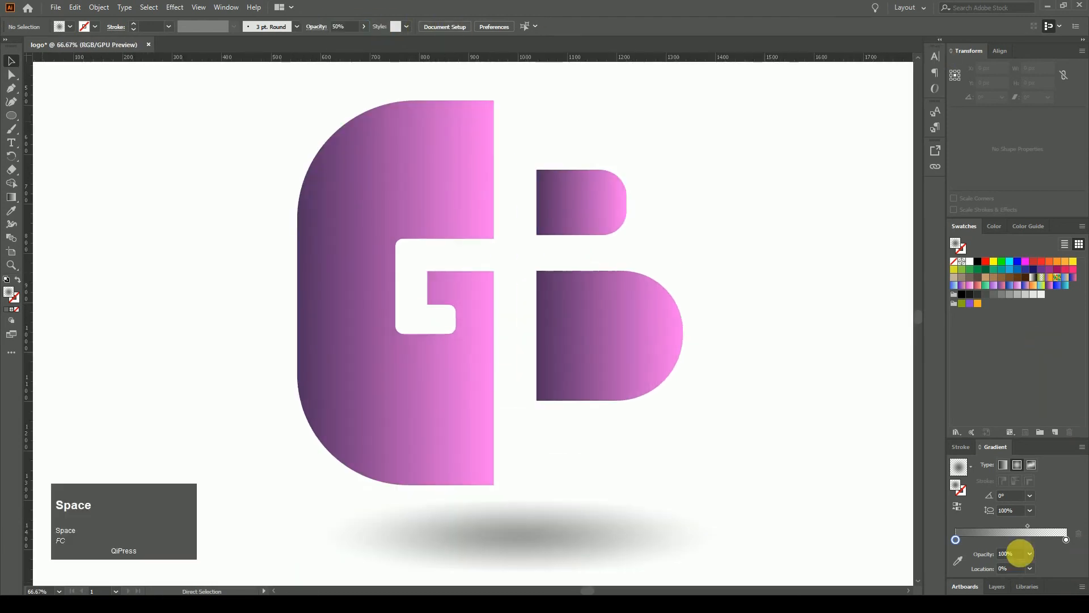
drag(672, 528, 657, 355)
click(567, 369)
drag(503, 397, 497, 356)
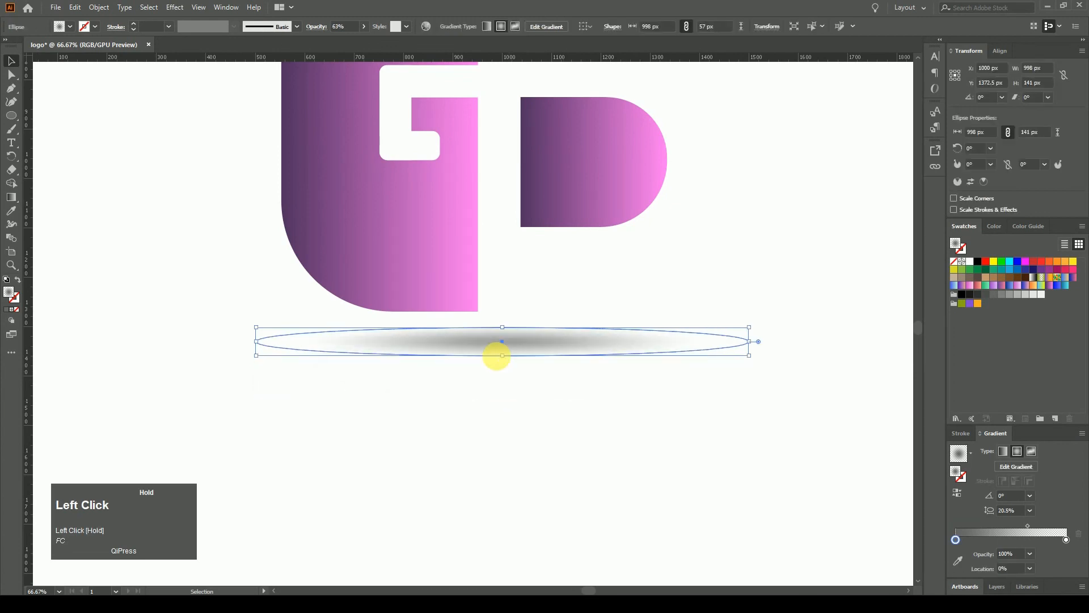
click(516, 388)
key(ctrl+minus)
key(ctrl+minus)
key(ctrl+minus)
key(ctrl+minus)
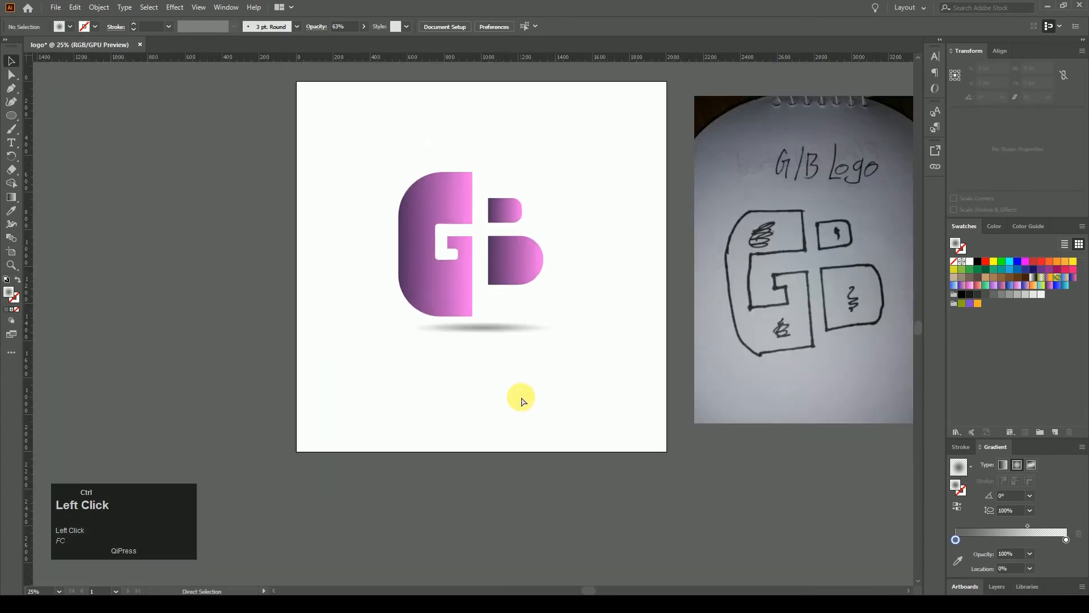
Extend the shadow ellipse downward to a height of about 80 px.
click(488, 327)
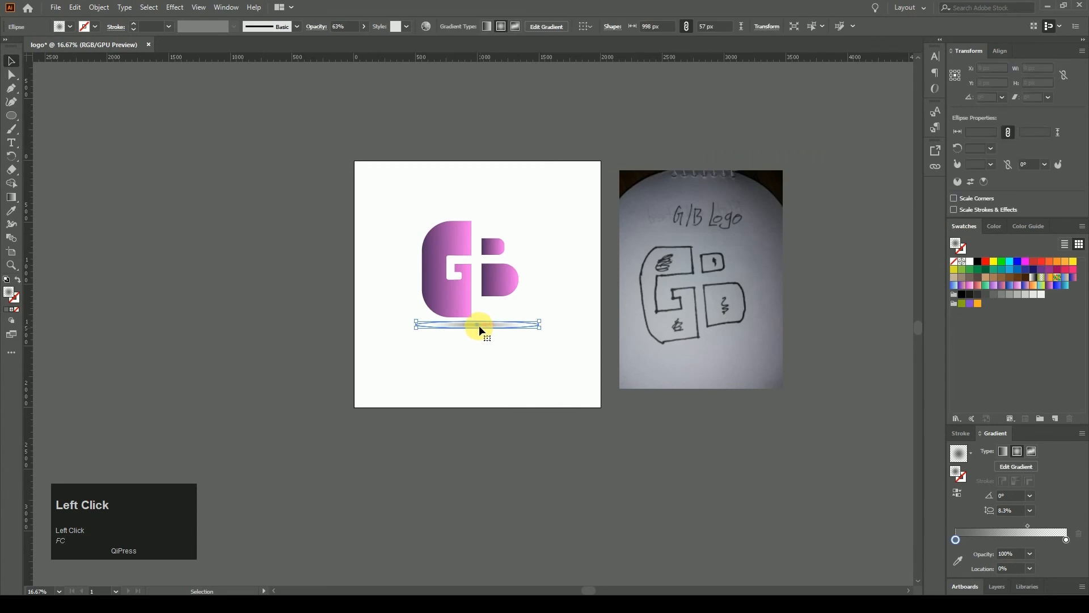
key(ctrl+plus)
key(ctrl+plus)
key(ctrl+plus)
key(ctrl+plus)
key(ctrl+plus)
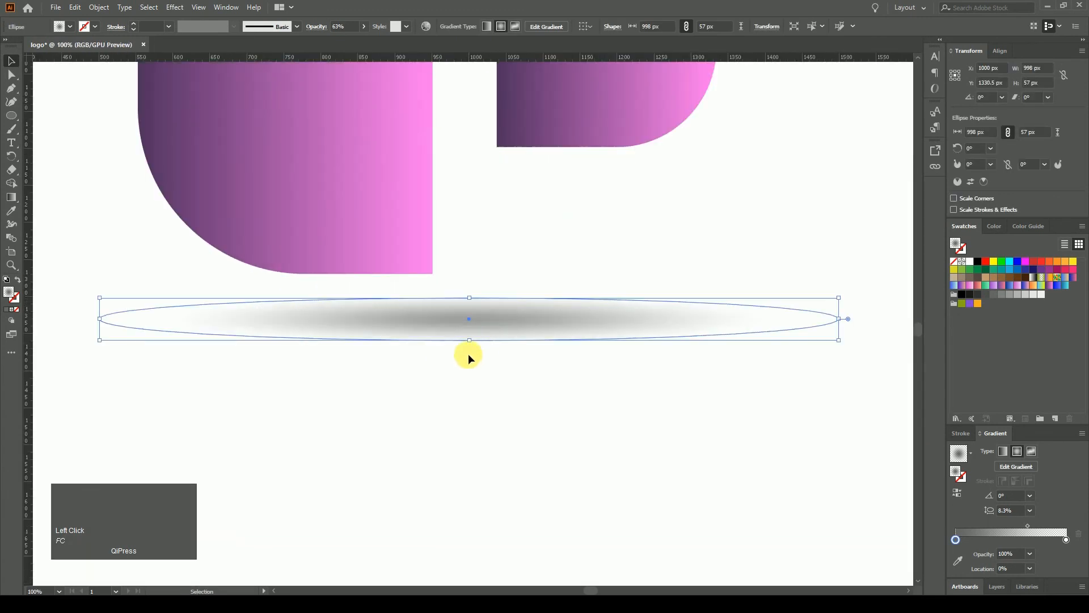
drag(470, 340, 470, 358)
click(486, 414)
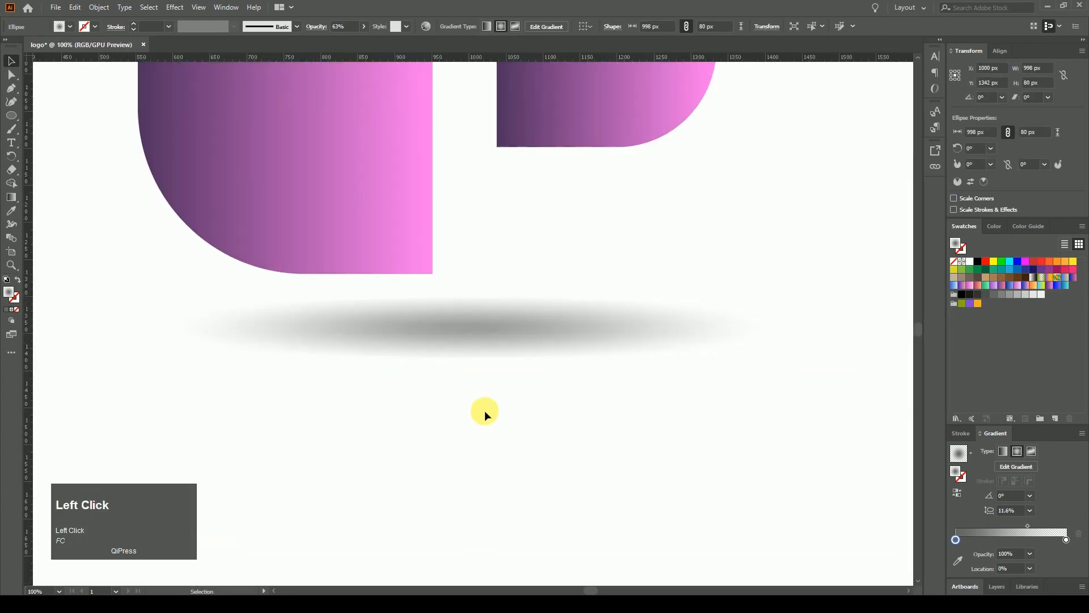
key(ctrl+minus)
key(ctrl+minus)
key(ctrl+minus)
key(ctrl+minus)
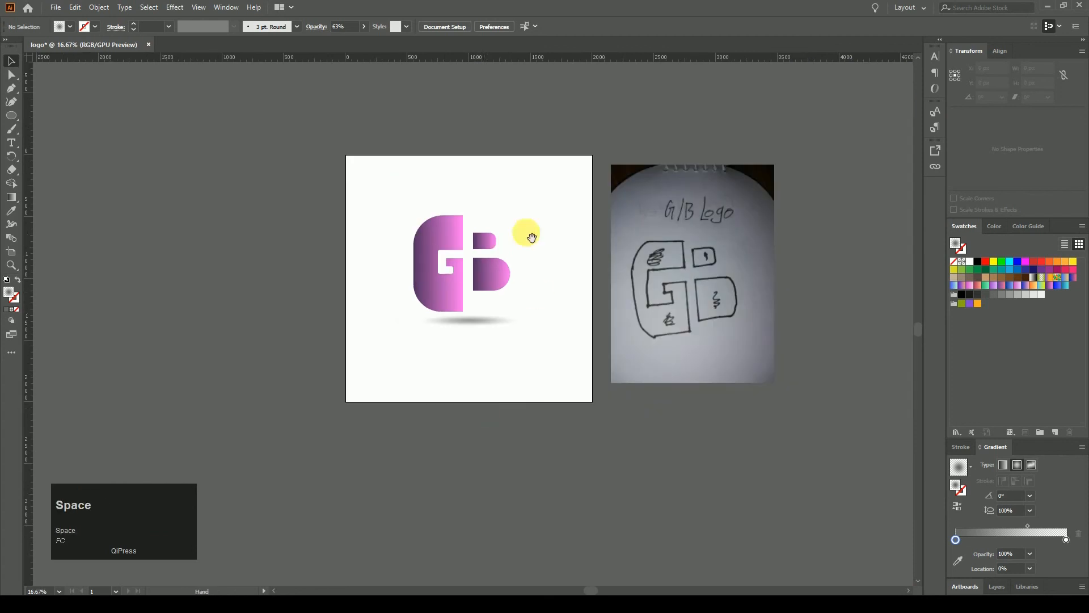
Group the G shape, the B pieces and the shadow ellipse into one object.
drag(520, 85, 521, 141)
click(482, 309)
click(436, 321)
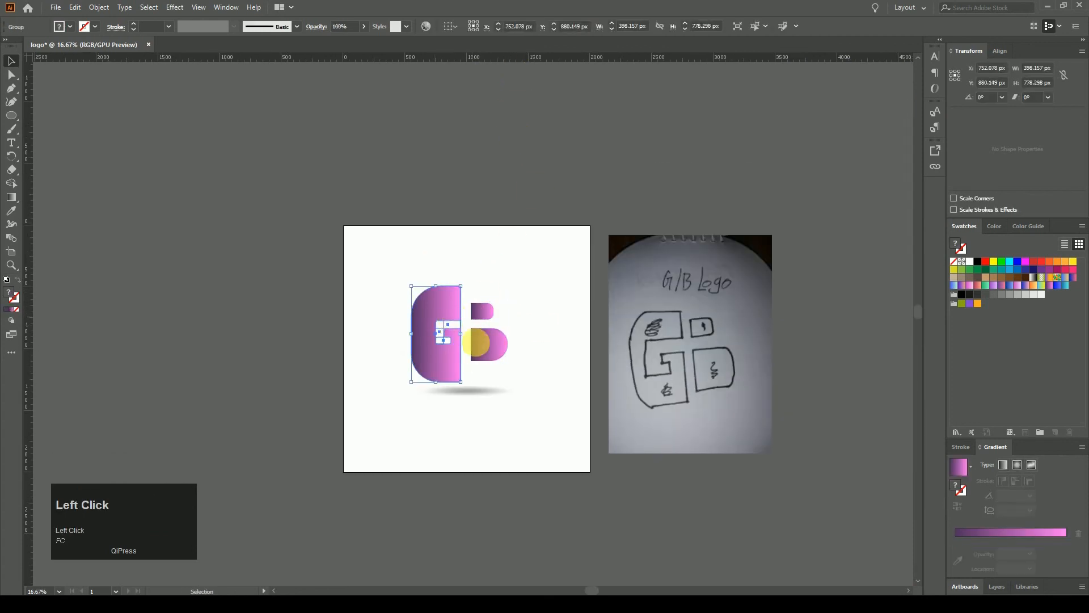
click(476, 343)
click(486, 219)
click(433, 312)
shift+click(476, 319)
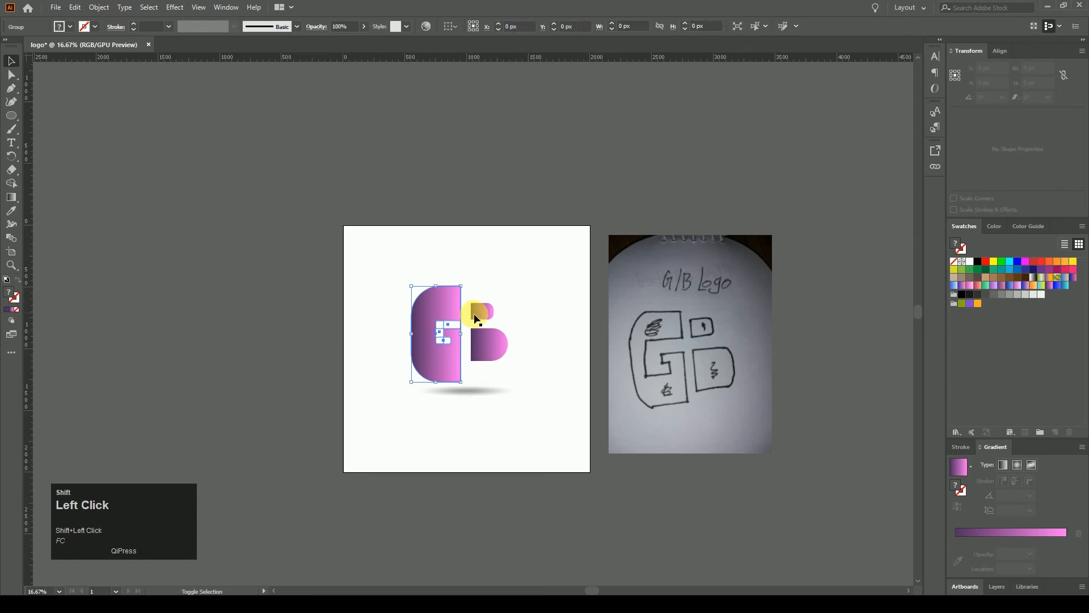
shift+click(481, 392)
right_click(481, 335)
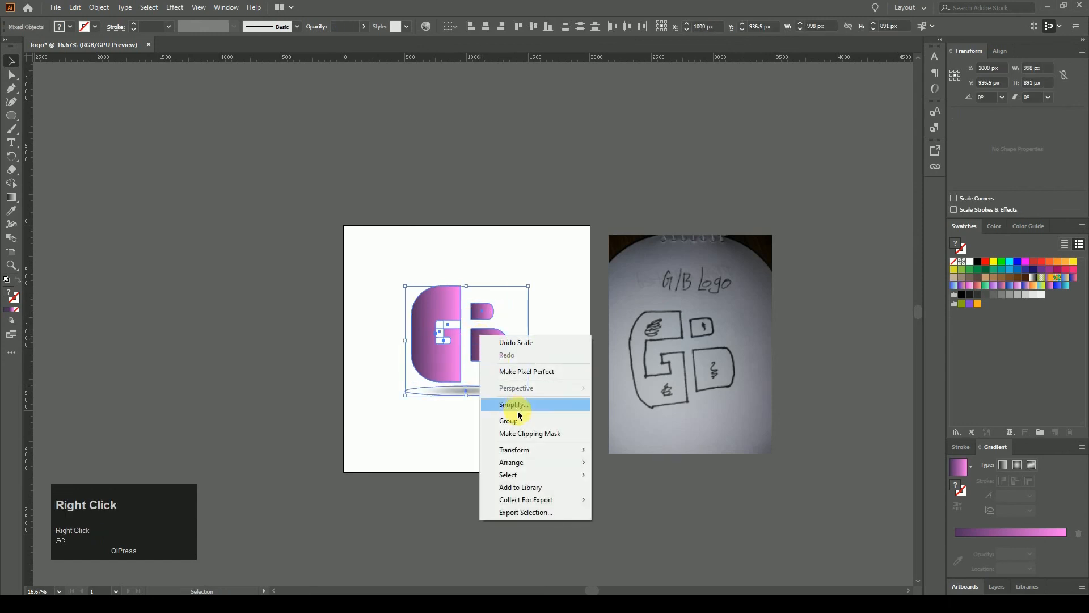
click(516, 420)
click(311, 268)
click(454, 345)
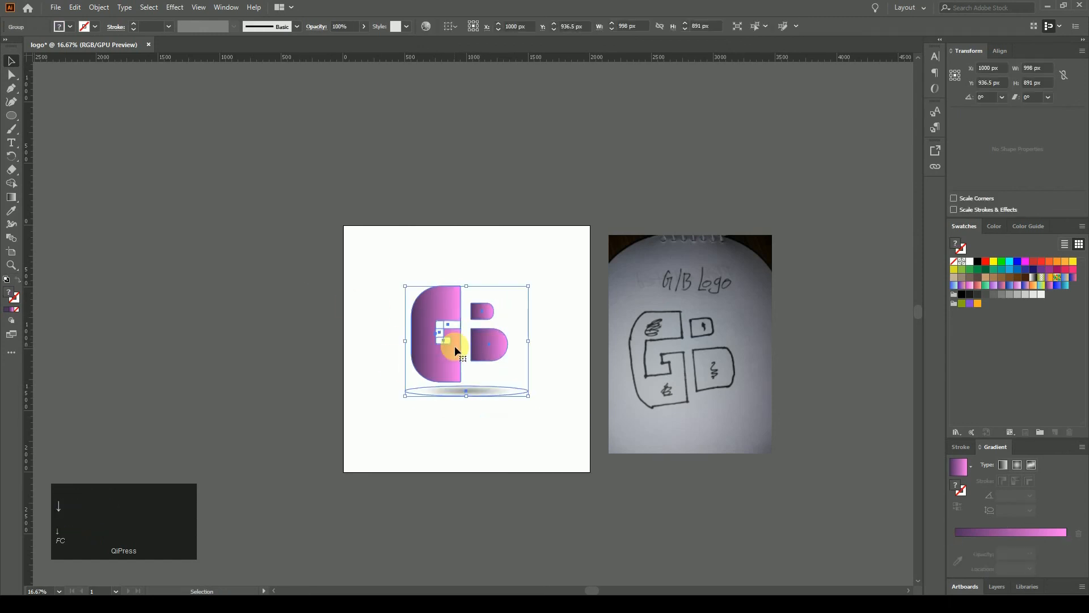
click(463, 163)
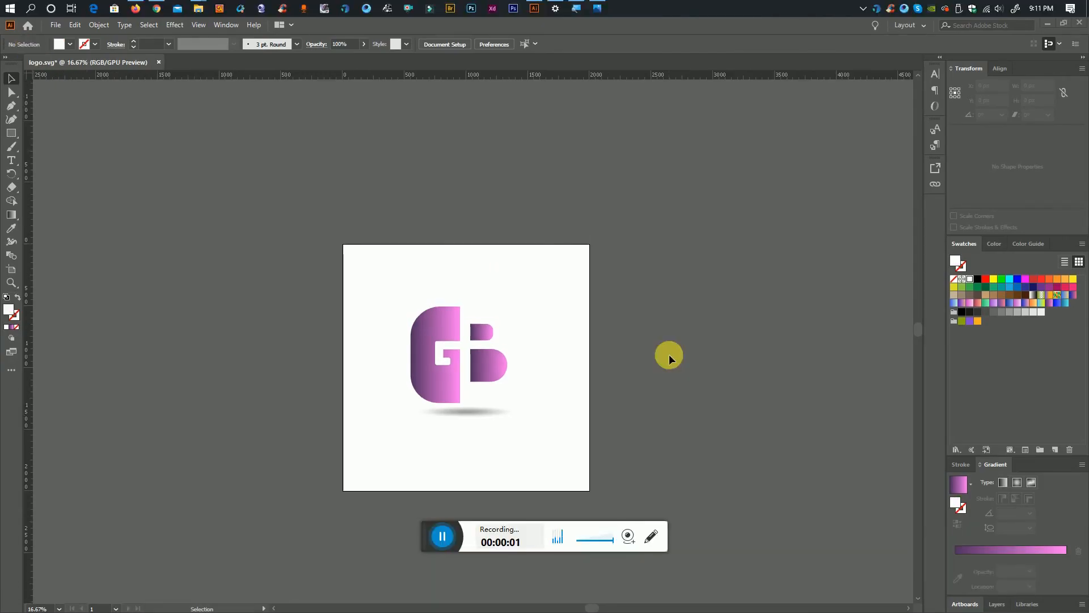
Move the logo group off the artboard and draw a 2000 × 2000 px rectangle covering the whole artboard.
drag(434, 332, 721, 213)
click(468, 276)
click(11, 133)
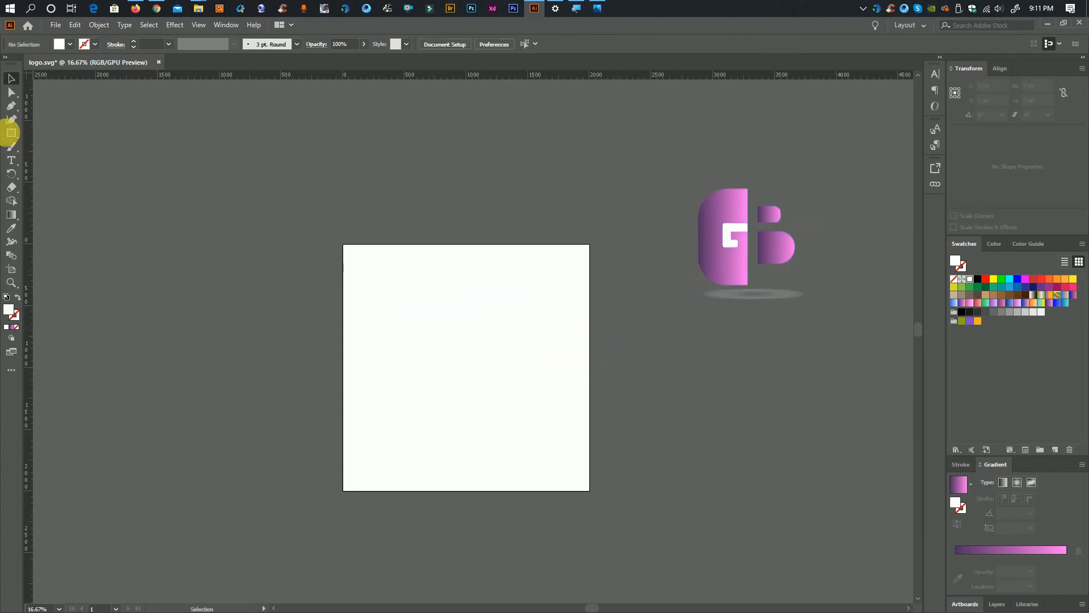
drag(349, 250, 590, 490)
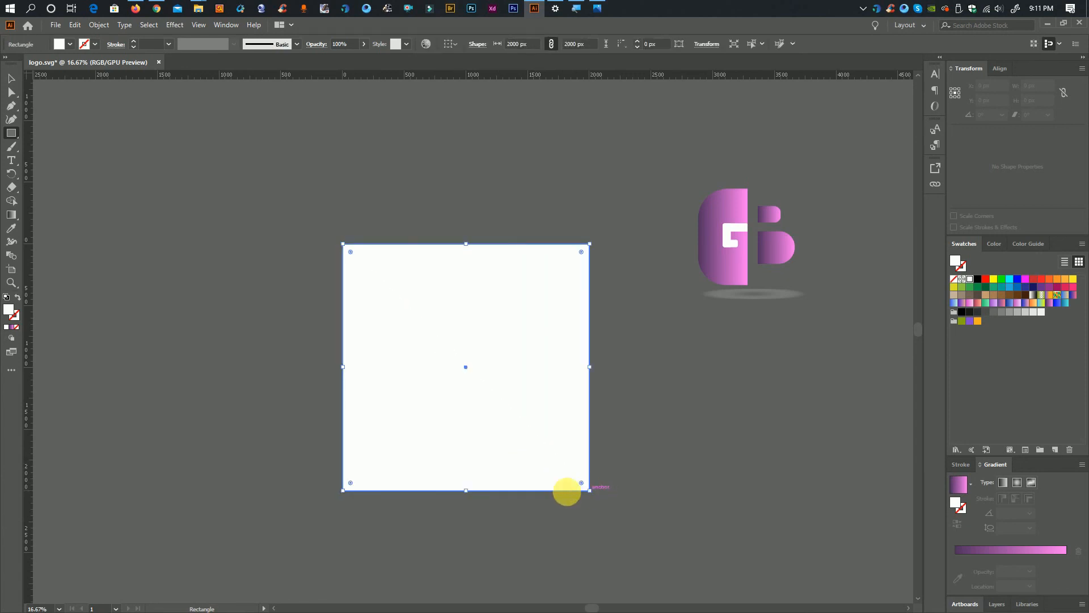
Try other swatch fills on the background rectangle and return its fill to white.
click(1002, 279)
click(1025, 280)
click(978, 295)
click(970, 279)
click(10, 227)
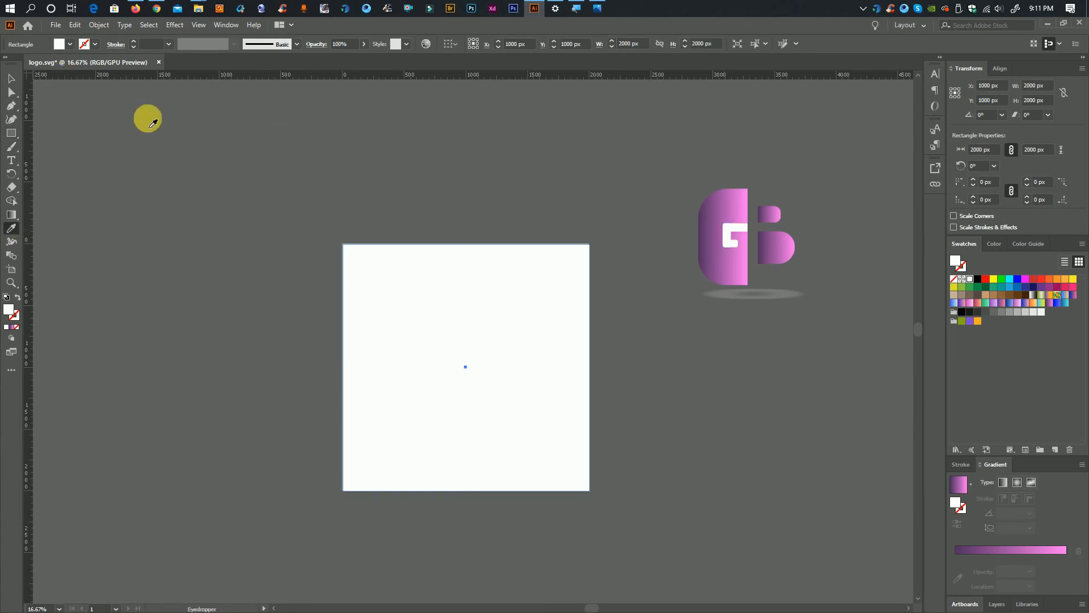
key(v)
click(447, 155)
click(510, 318)
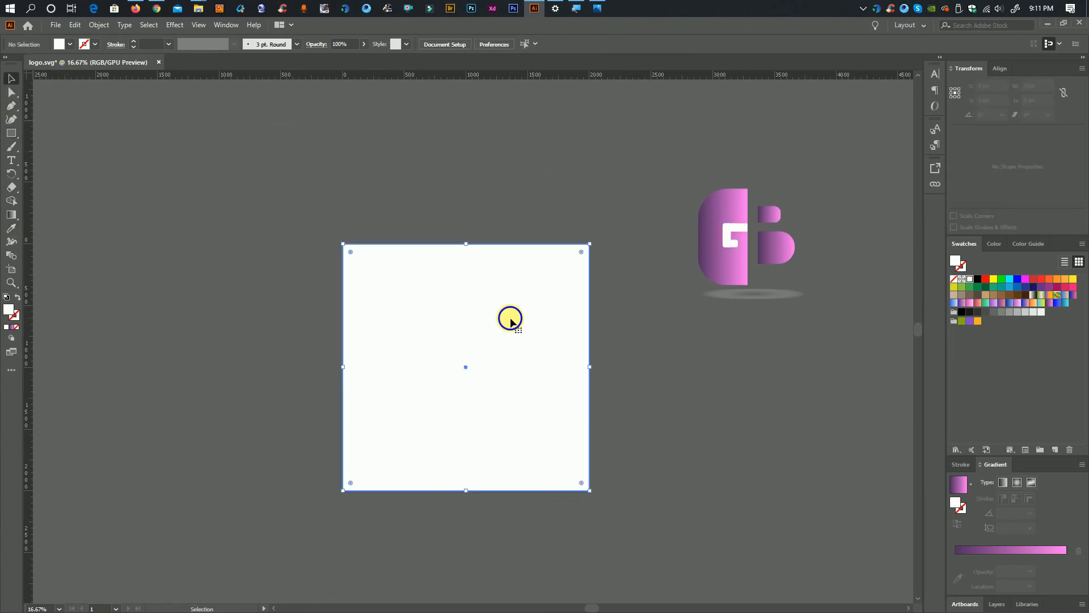
right_click(511, 318)
Move the logo group back onto the artboard at about X 1041 px, Y 890.5 px and bring it to the front.
click(741, 252)
drag(729, 264, 449, 372)
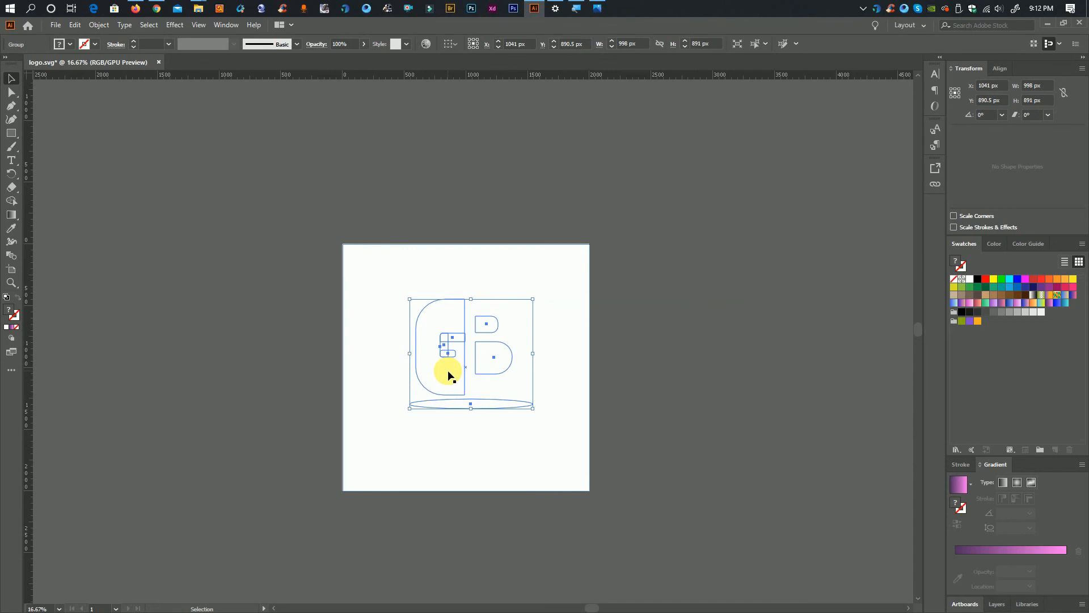
right_click(450, 372)
mouse_move(525, 508)
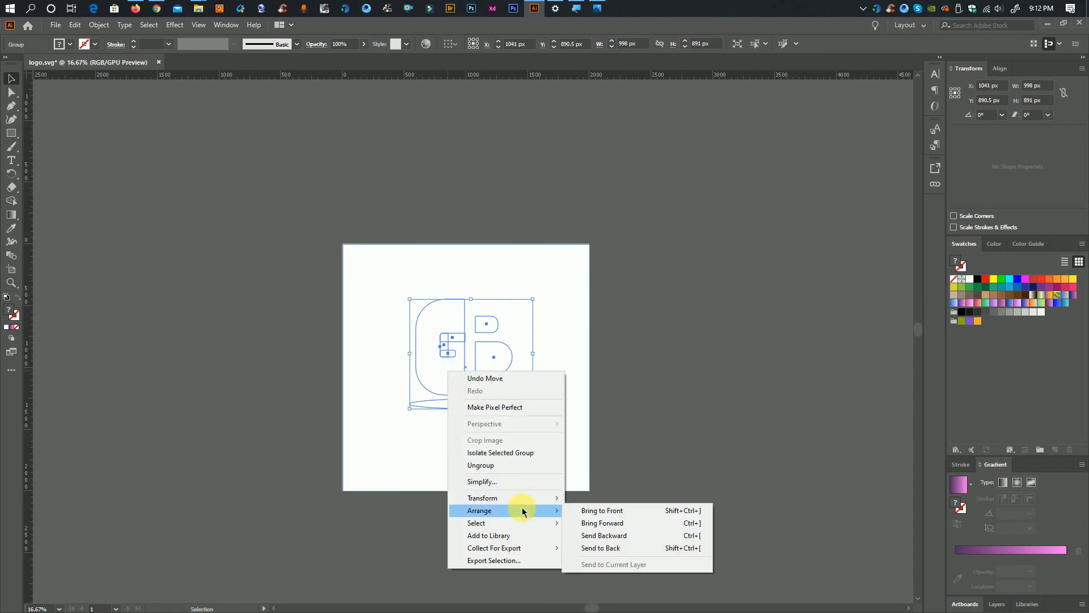
click(608, 508)
click(683, 395)
key(ctrl+plus)
key(ctrl+plus)
key(ctrl+plus)
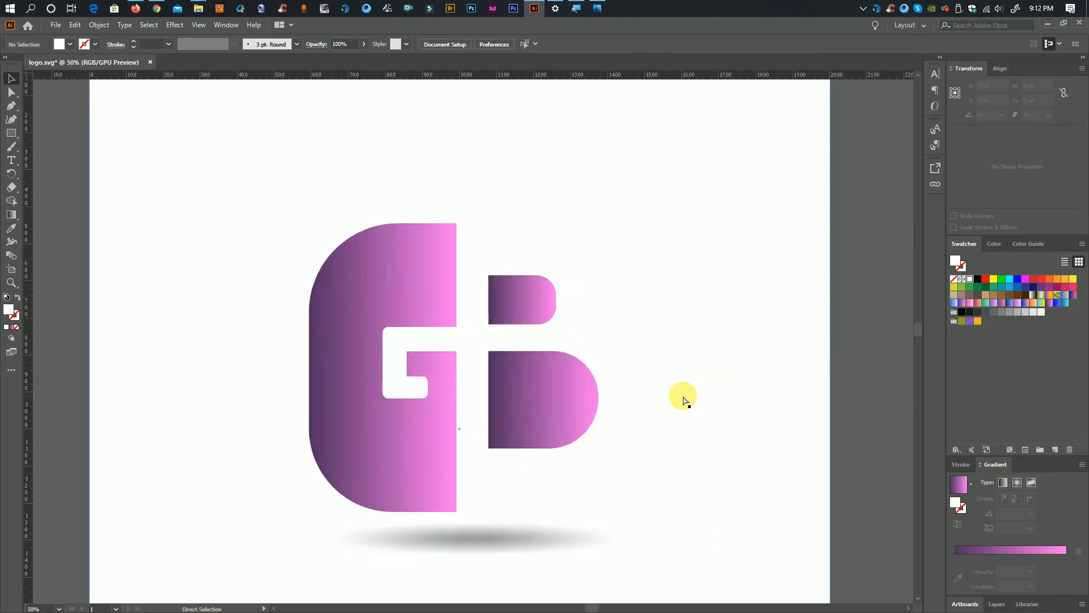
key(ctrl+minus)
key(ctrl+minus)
key(ctrl+minus)
Delete the old logo image on drive F: and export the artwork there as a JPEG named logo.
click(55, 25)
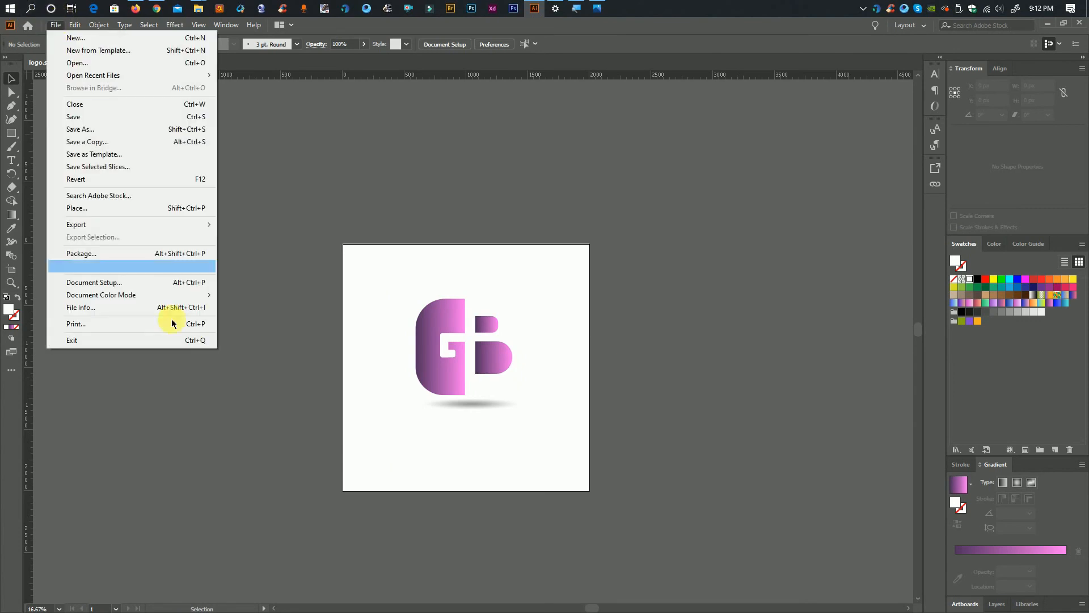
mouse_move(150, 226)
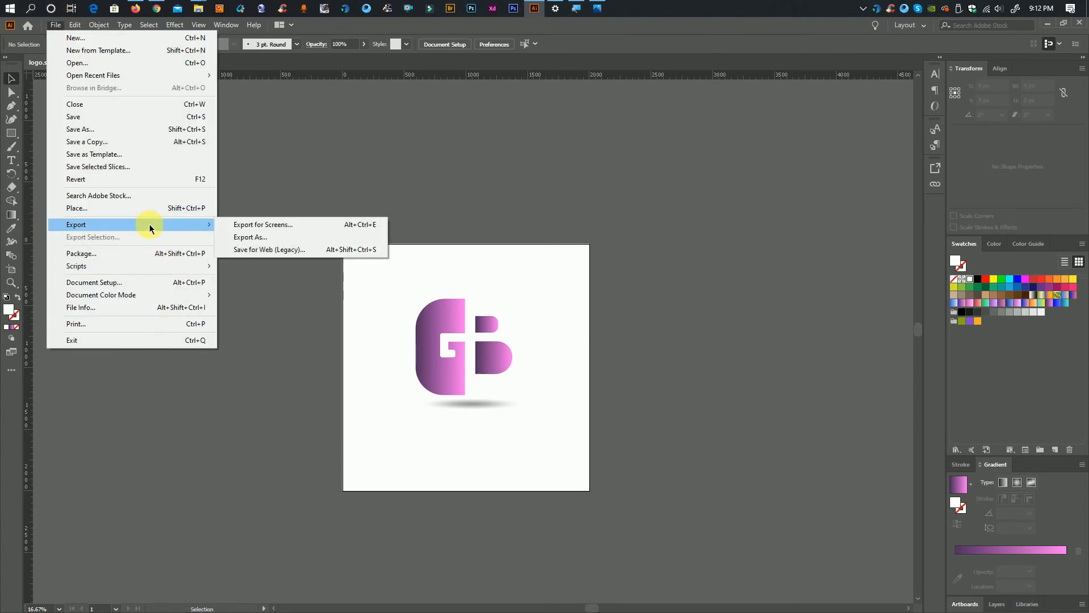
click(273, 239)
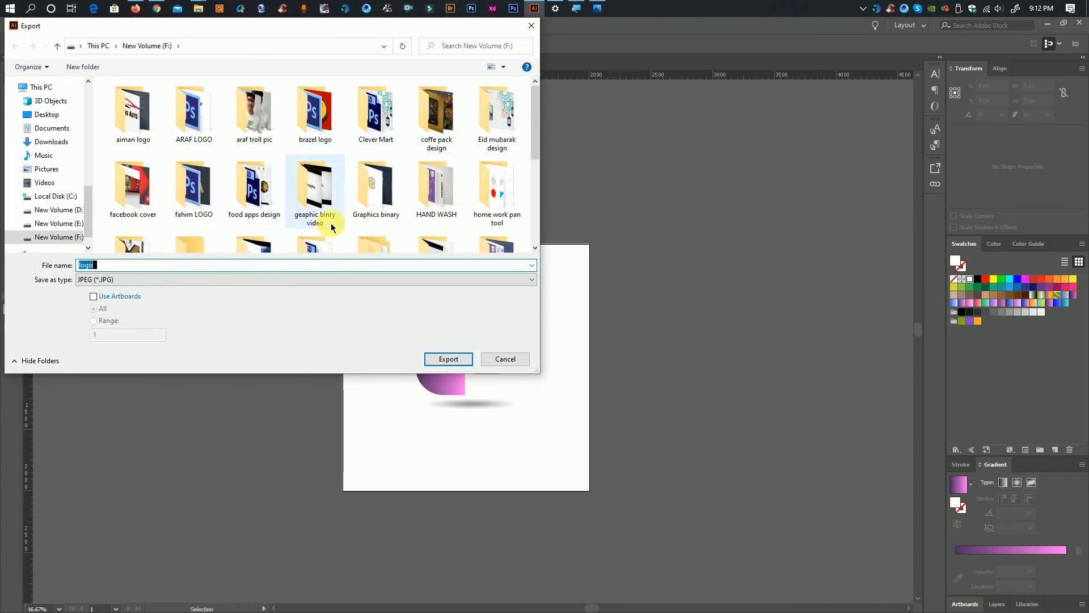
scroll(316, 216, down, 3)
click(390, 221)
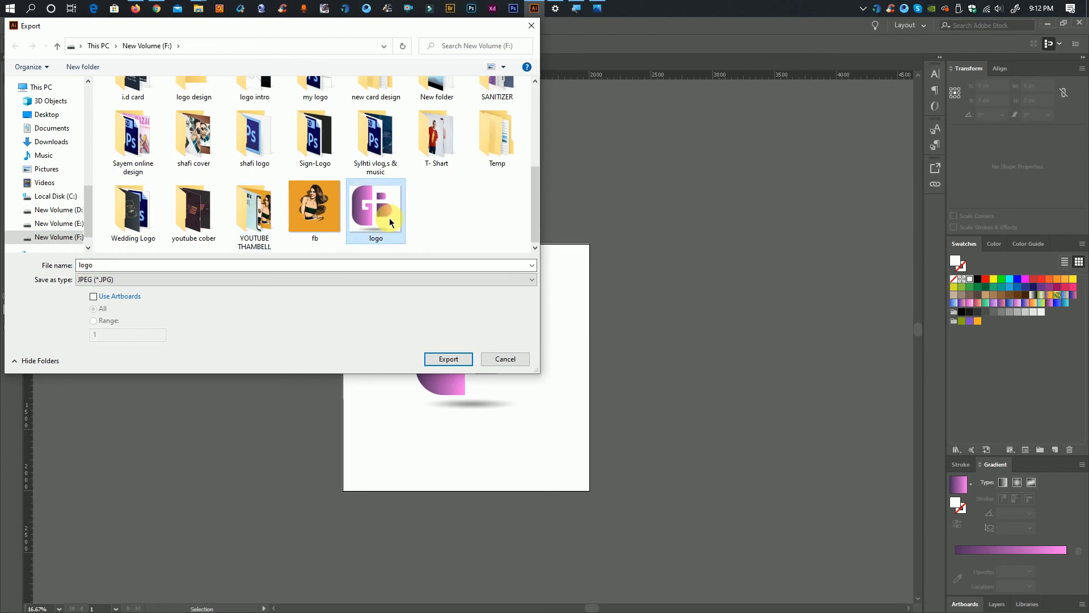
key(Delete)
click(465, 362)
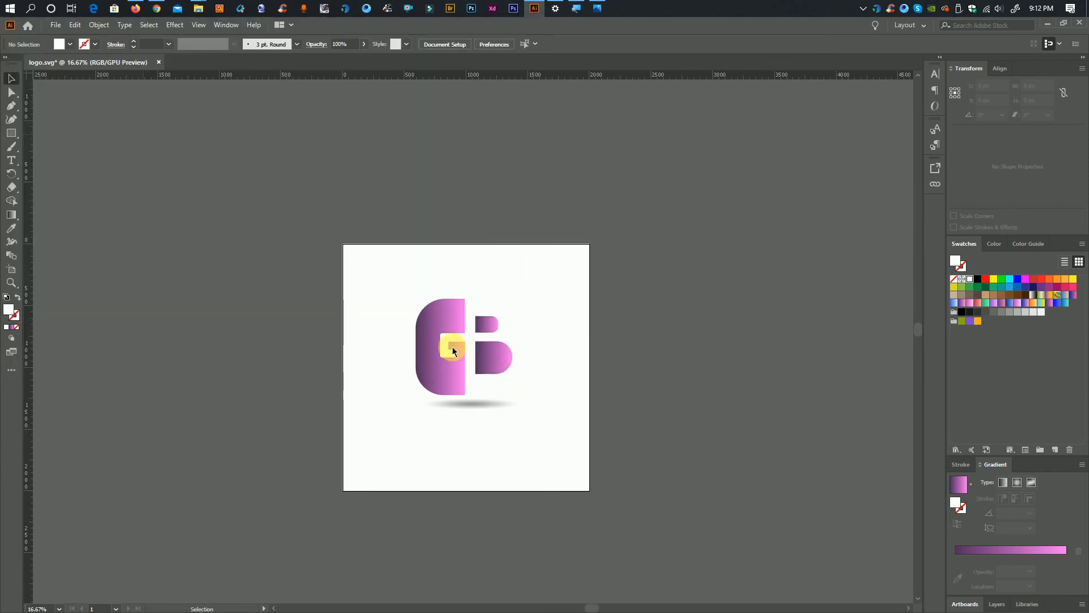
click(587, 475)
Switch to File Explorer, open the exported logo JPEG on drive F: to inspect it up close, and close the viewer.
mouse_move(199, 8)
click(146, 74)
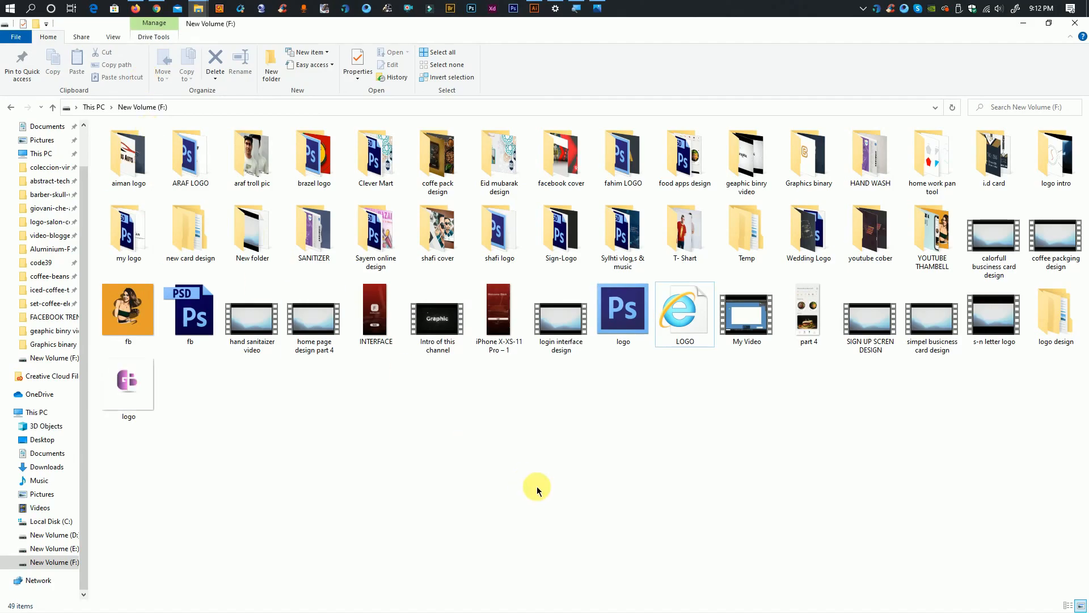
click(116, 397)
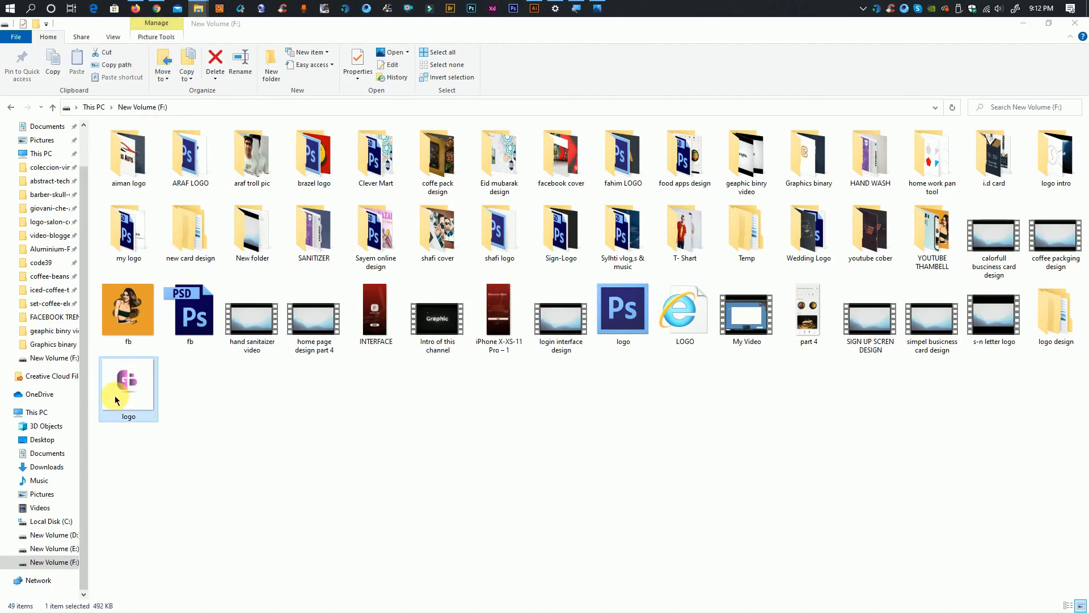
double_click(117, 400)
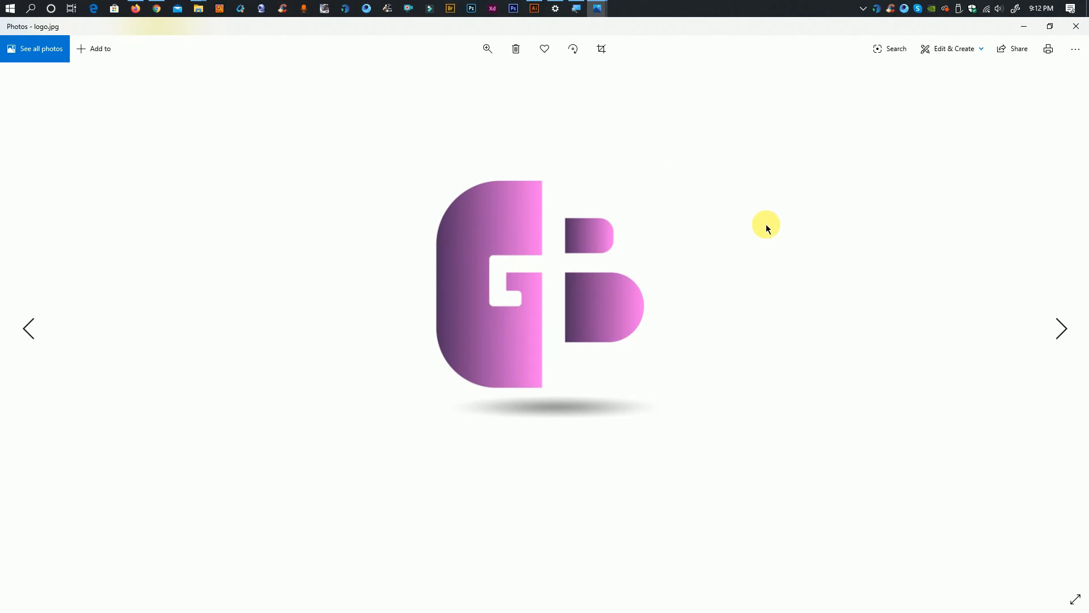
scroll(766, 223, up, 4)
scroll(766, 224, down, 2)
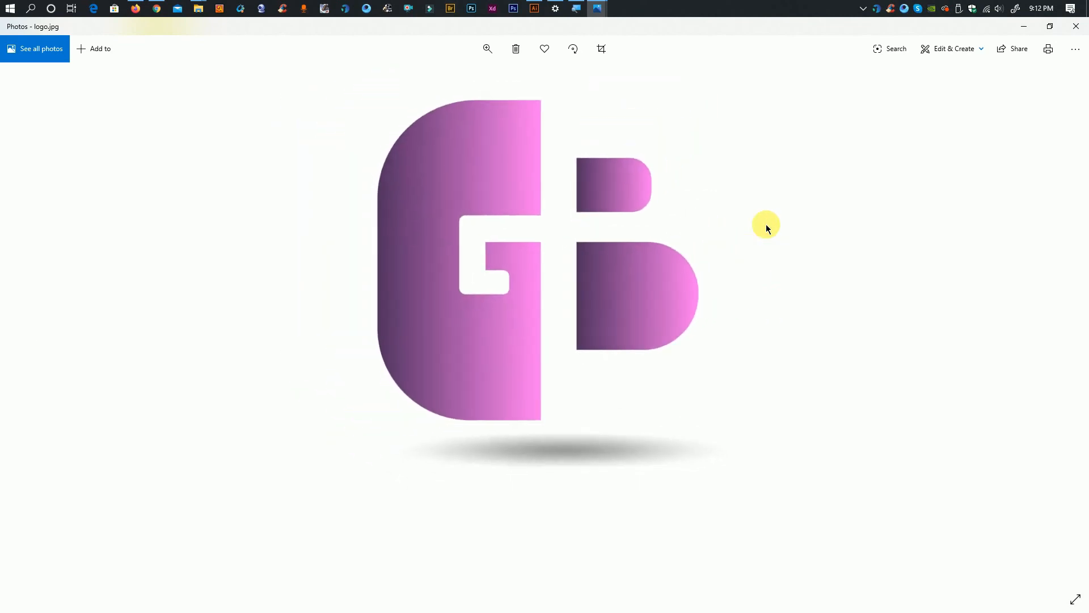
scroll(765, 228, down, 2)
click(1077, 26)
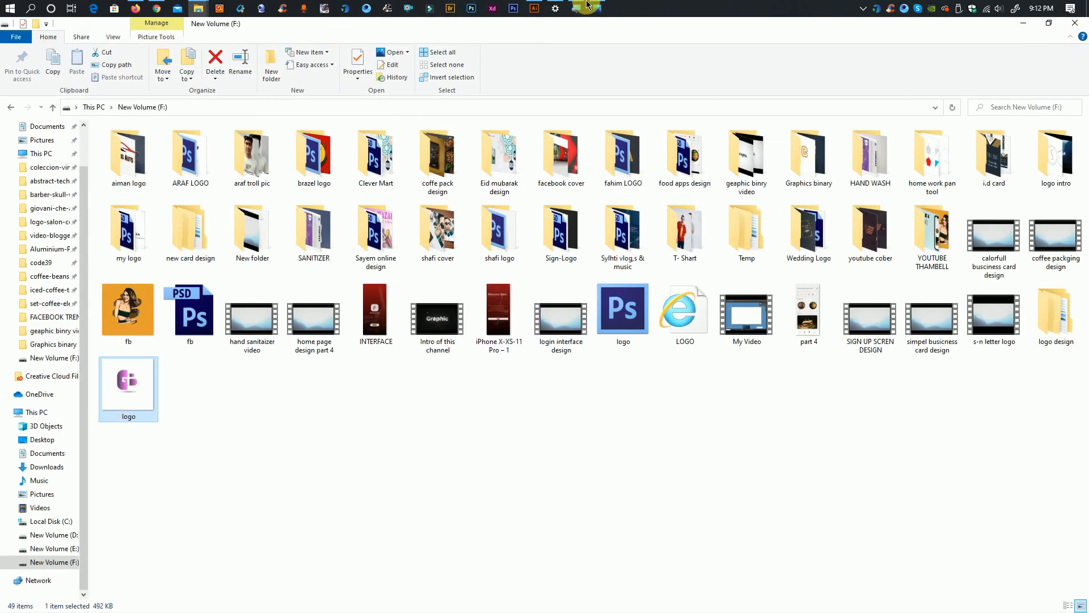
Return to Illustrator and use Export for Screens to export Artboard 1 as a 1x PNG to F:\logo design\.
click(587, 6)
mouse_move(128, 224)
click(338, 224)
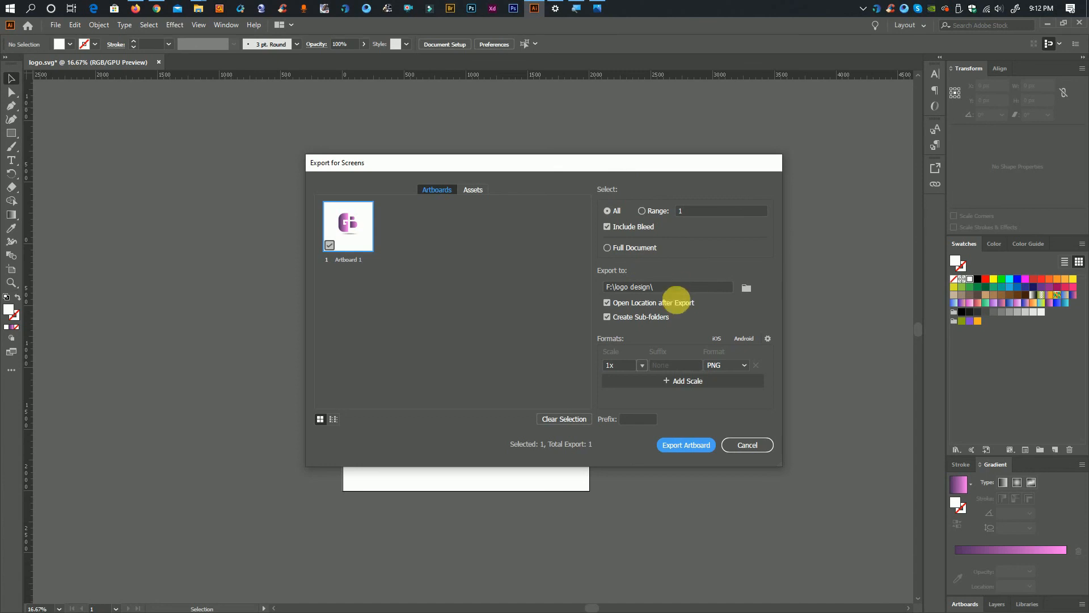
click(678, 444)
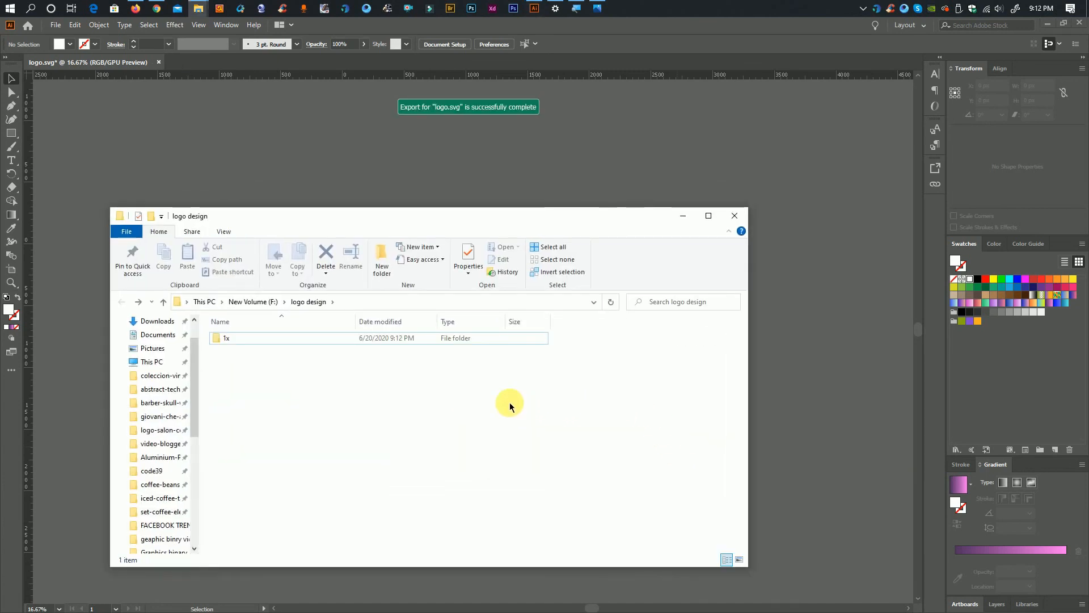
View the exported Artboard 1 PNG in the 1x folder, then dismiss the viewer and the folder window.
drag(592, 216, 672, 184)
double_click(479, 306)
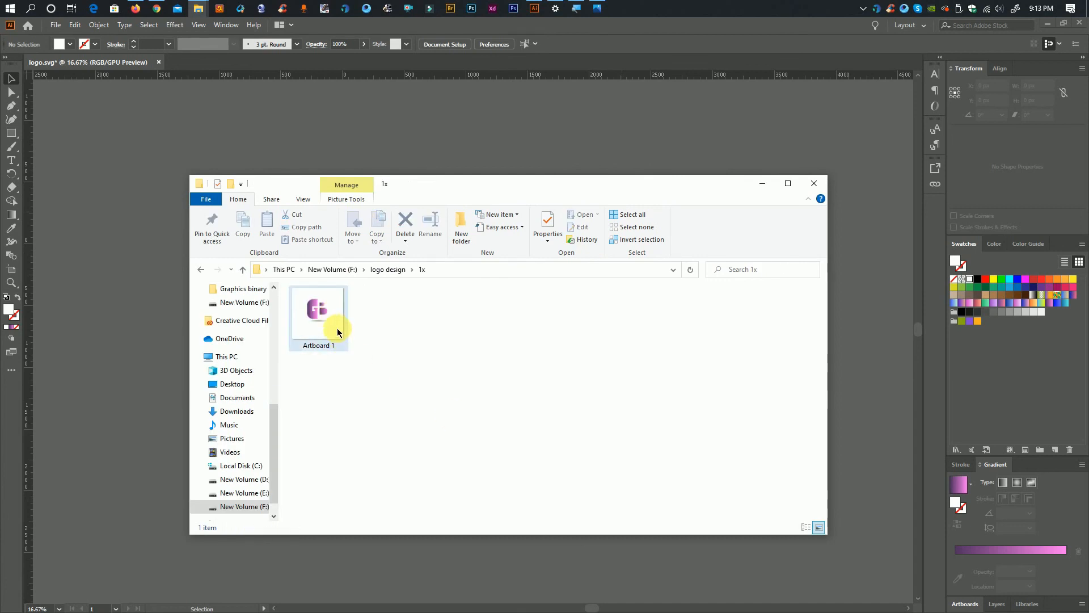
double_click(339, 326)
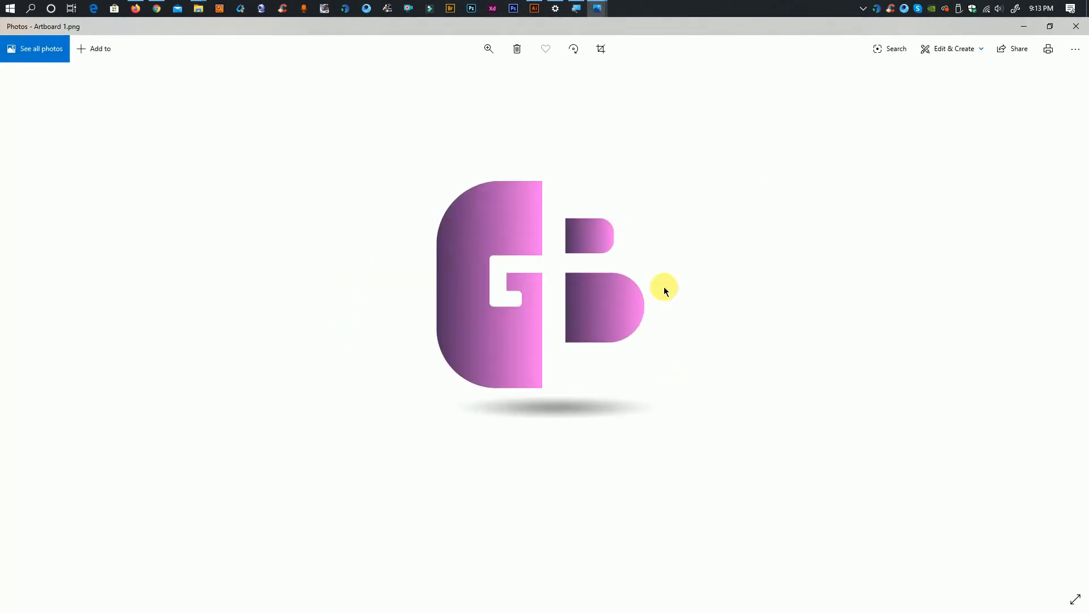
click(1076, 26)
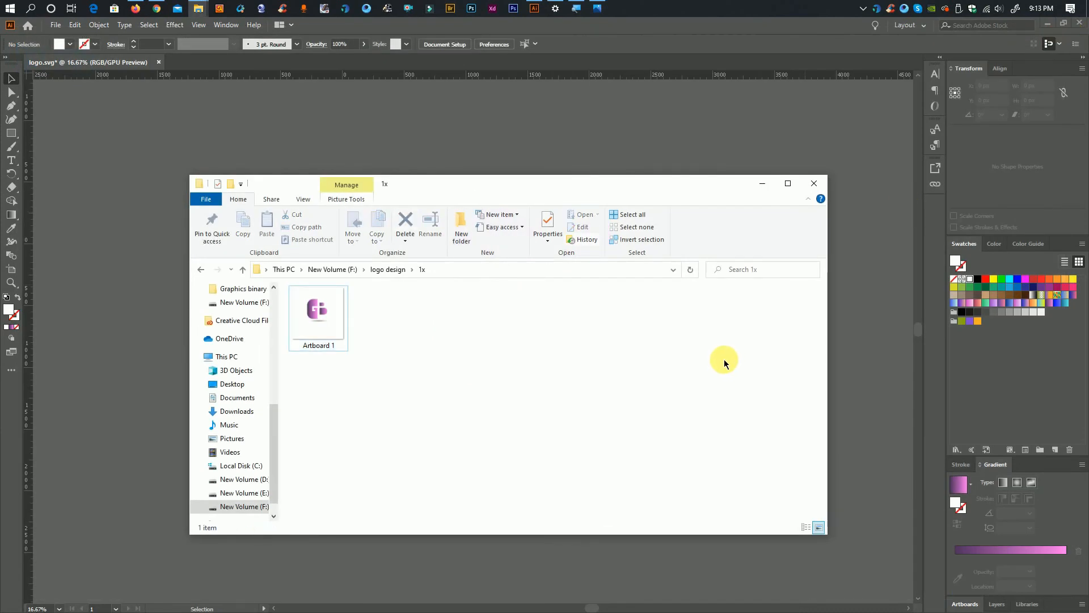
click(764, 184)
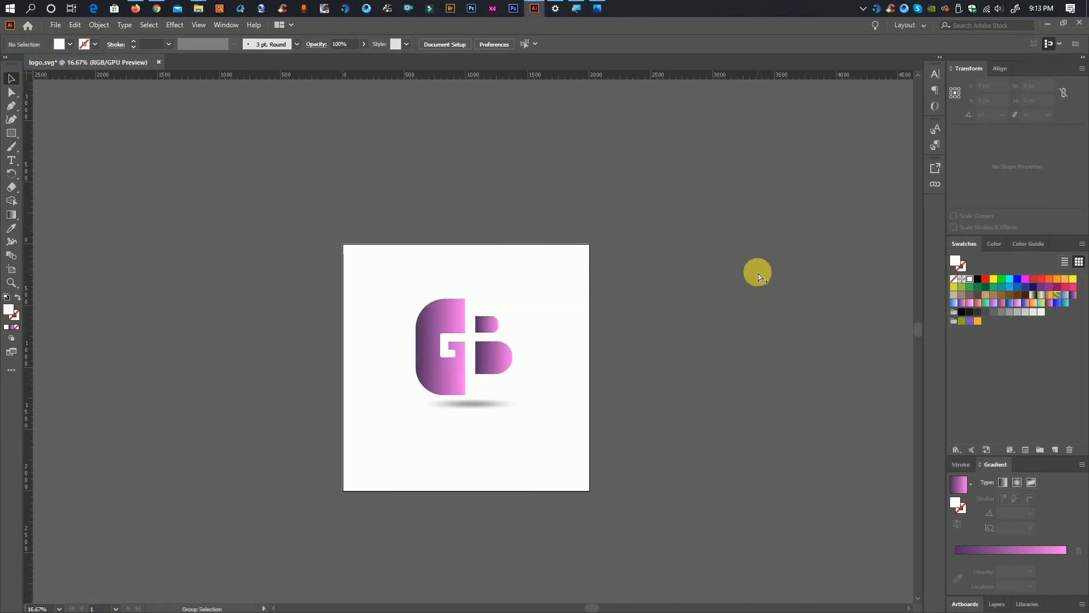